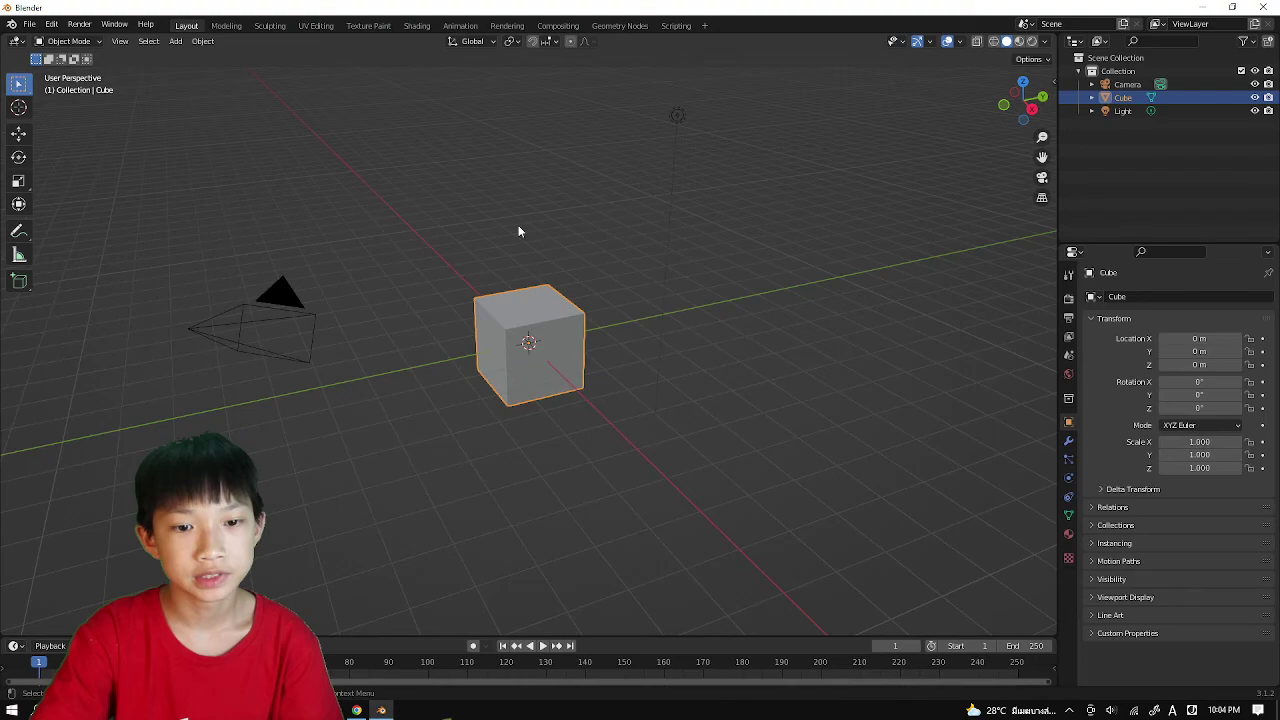
Step: Discard the default scene's changes and open lock.blend from the D:\blender\files folder
click(272, 425)
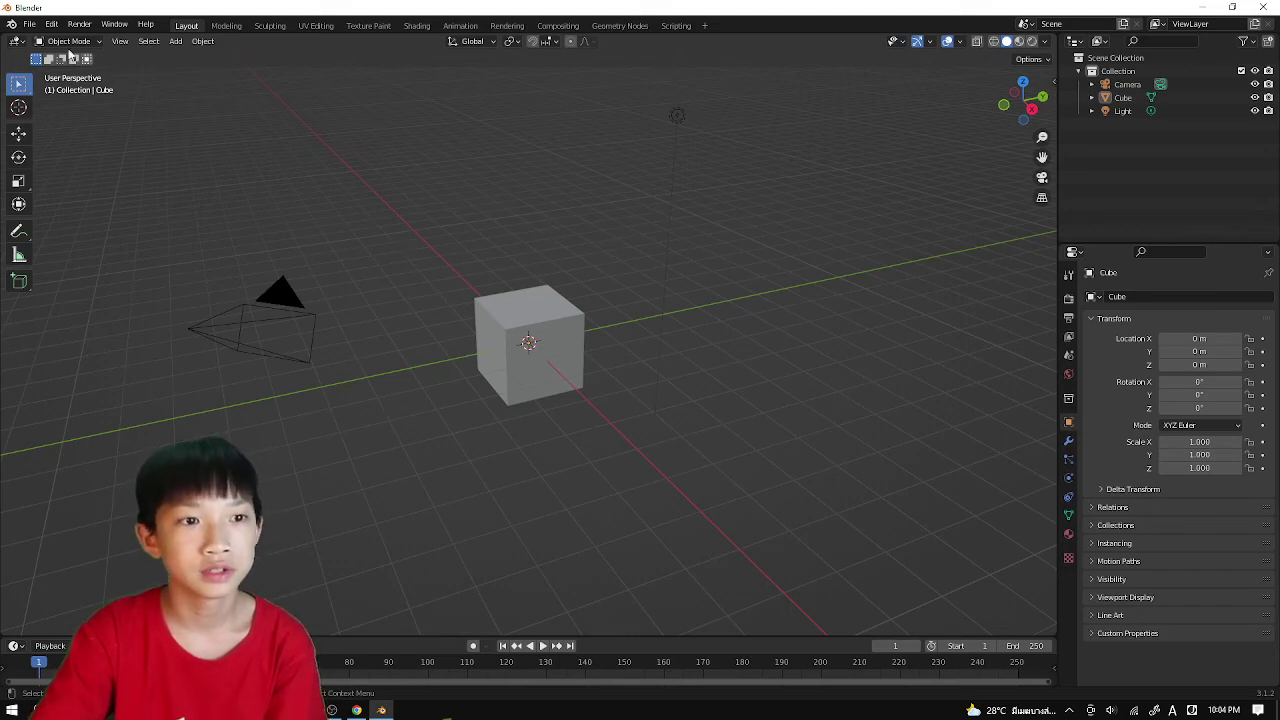
click(25, 29)
click(41, 54)
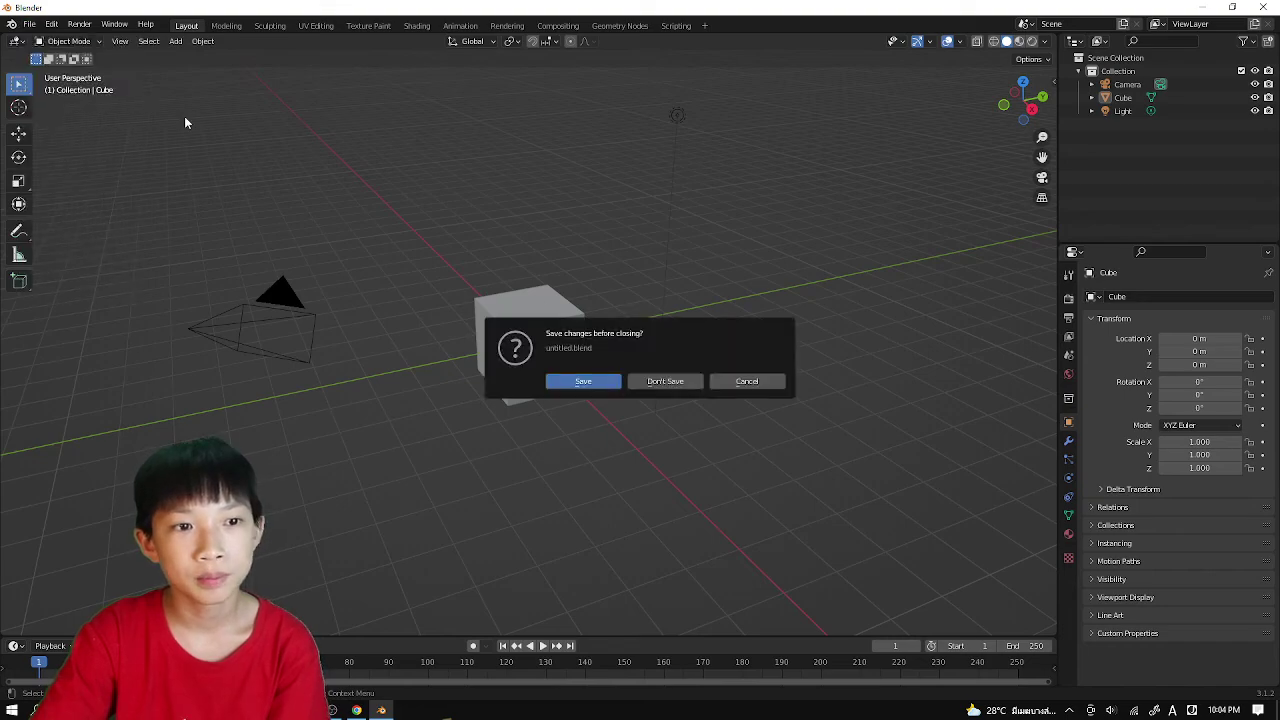
click(666, 381)
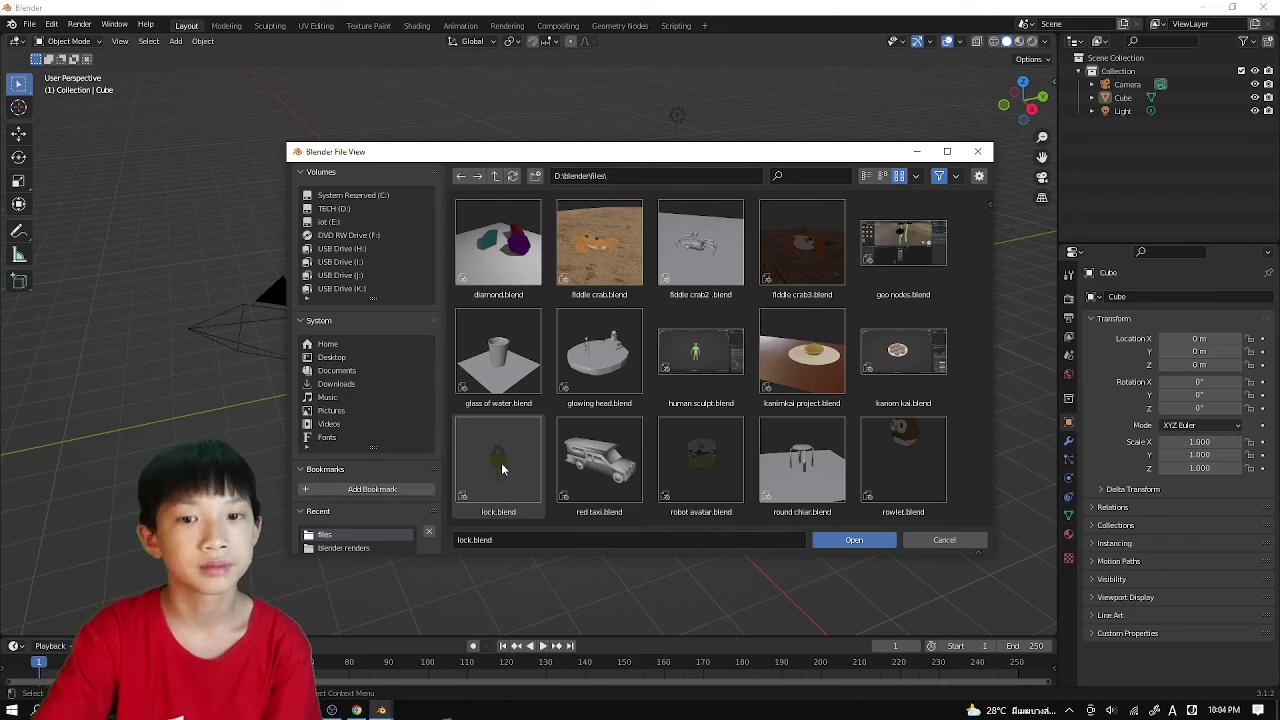
click(502, 468)
click(840, 540)
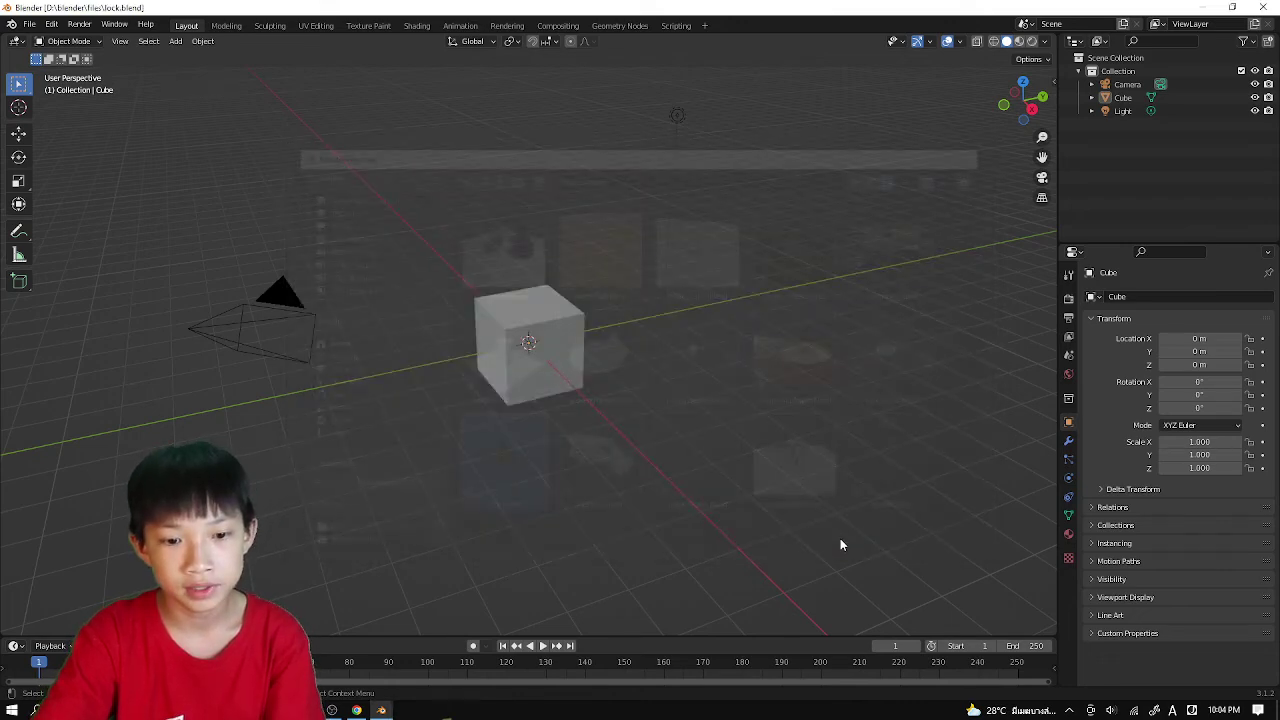
Step: Separate the round keyhole disc on the underside of the lock body into its own object and return to Object Mode
middle_drag(575, 432, 563, 377)
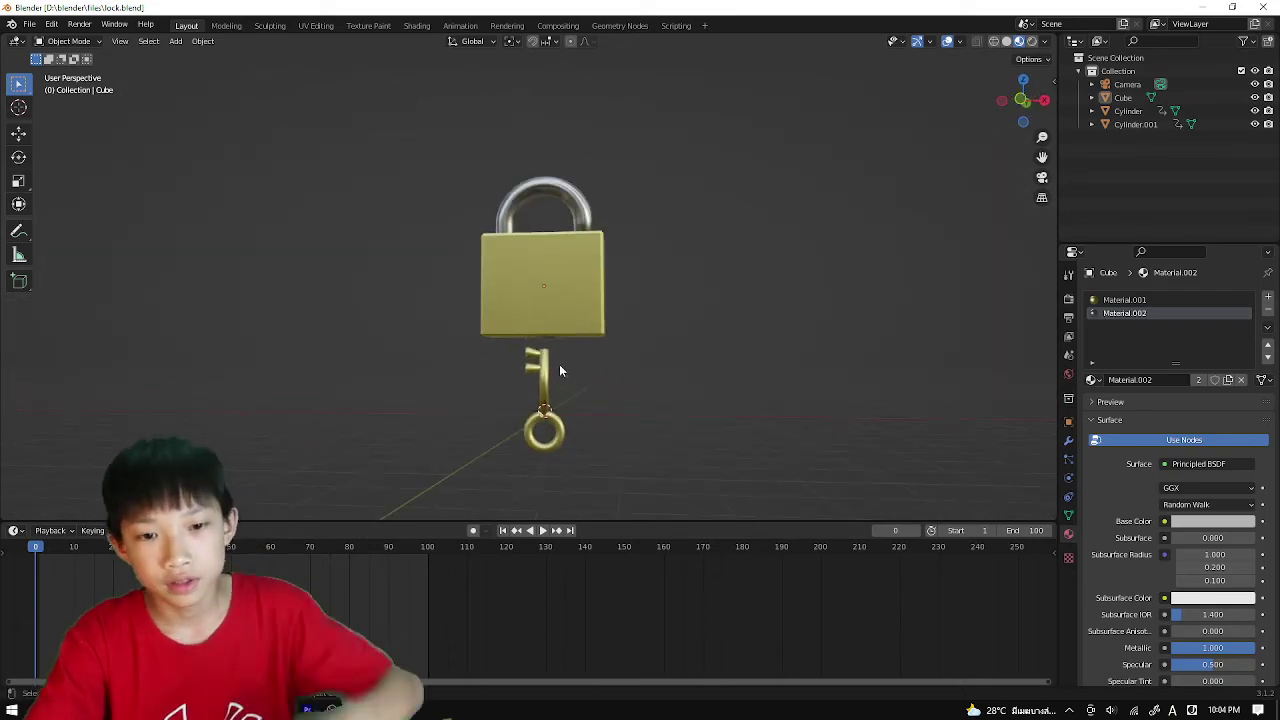
click(541, 309)
middle_drag(541, 309, 552, 337)
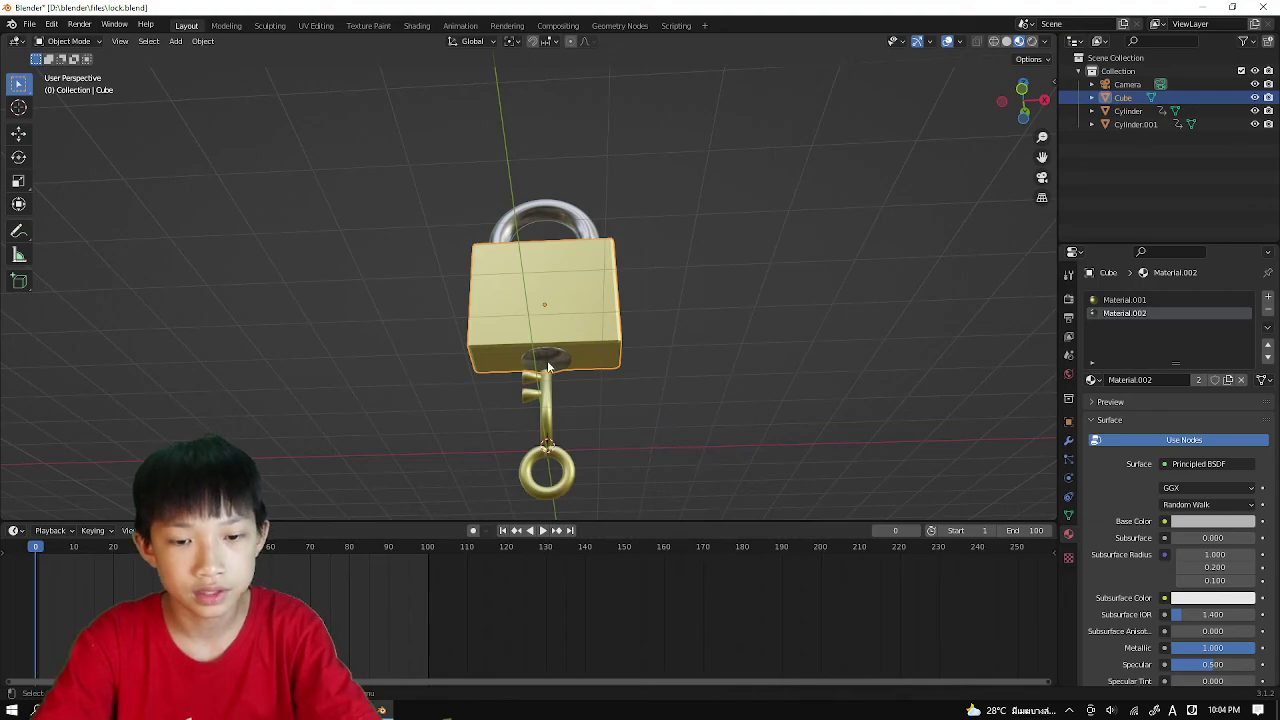
middle_drag(543, 358, 476, 309)
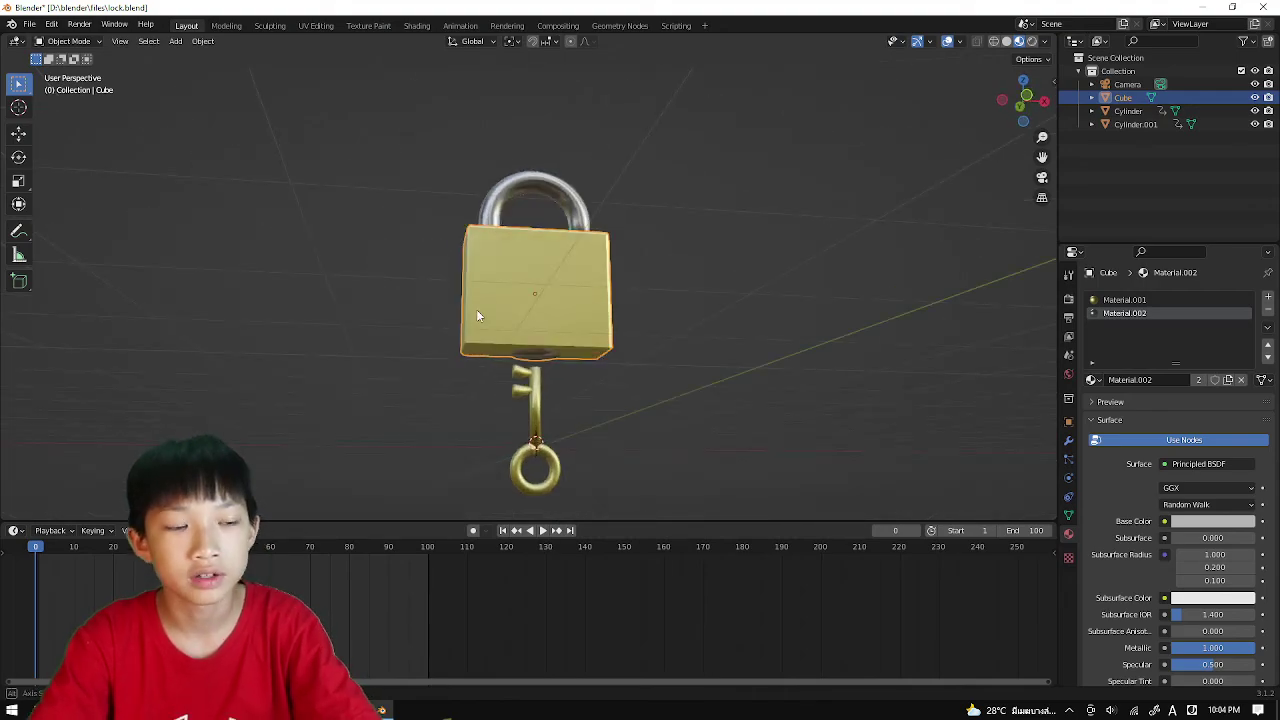
scroll(476, 309, up, 2)
key(Tab)
middle_drag(495, 388, 502, 366)
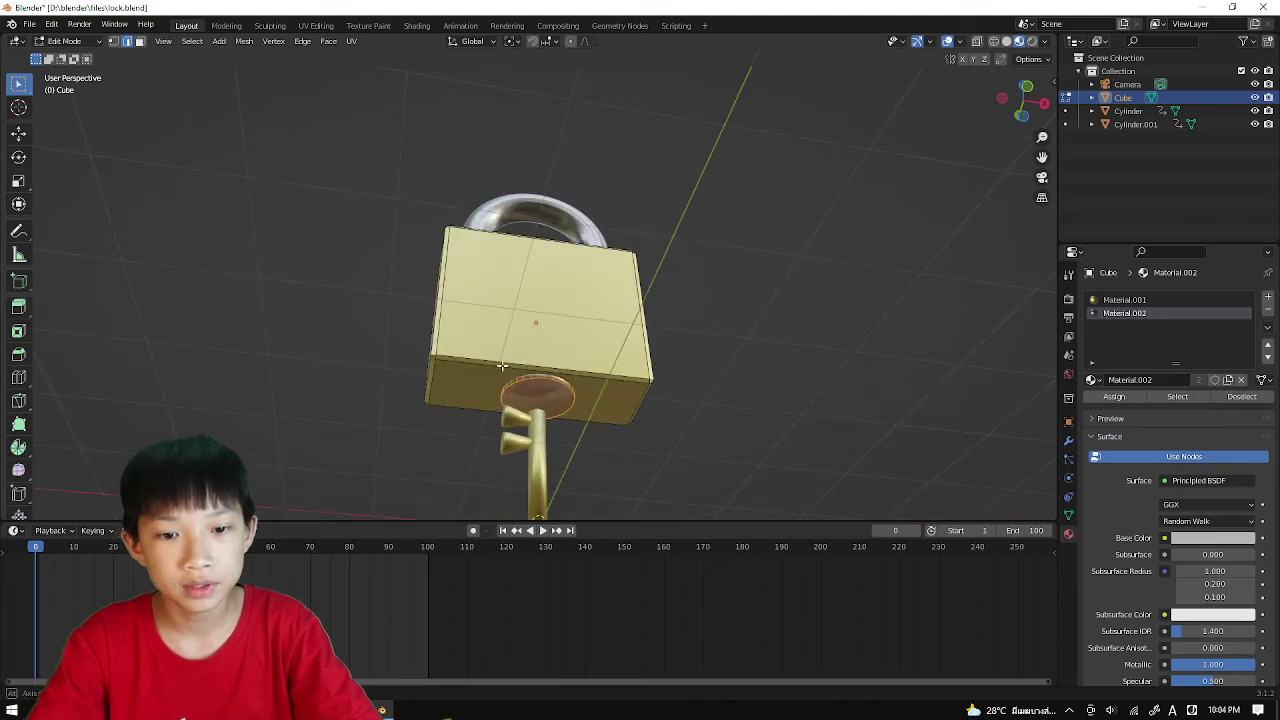
key(p)
click(528, 382)
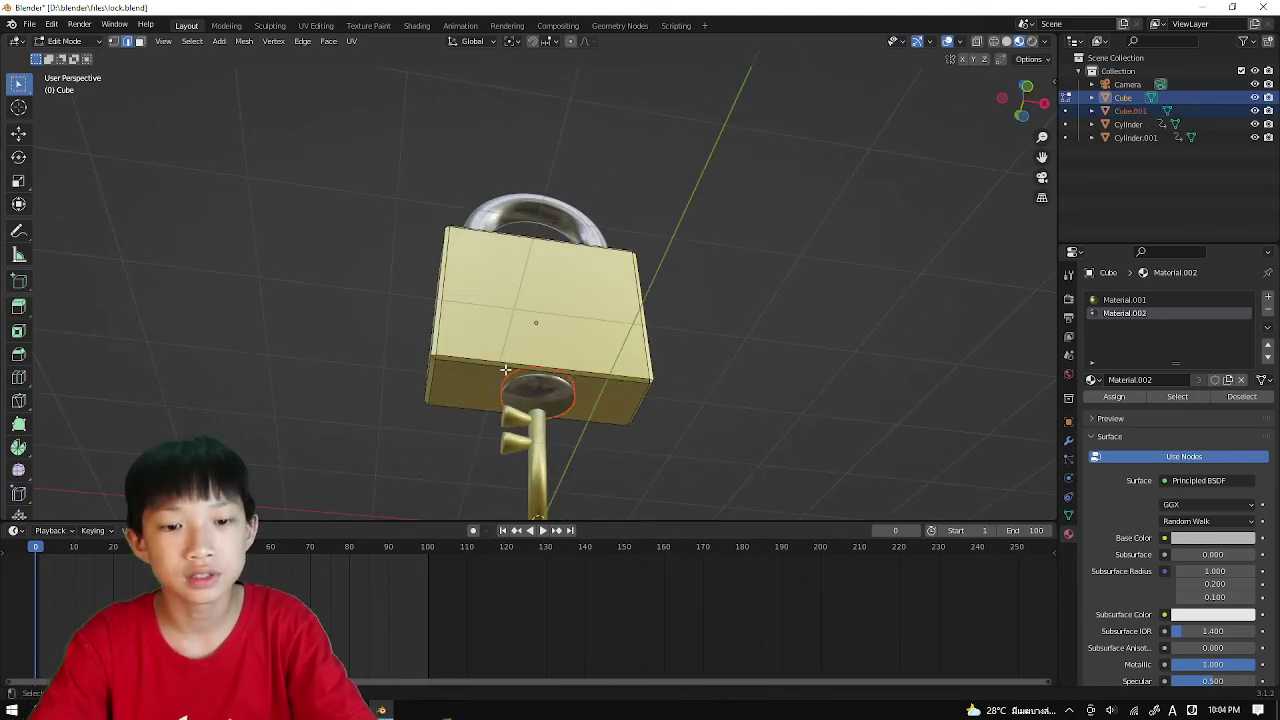
key(Tab)
click(536, 387)
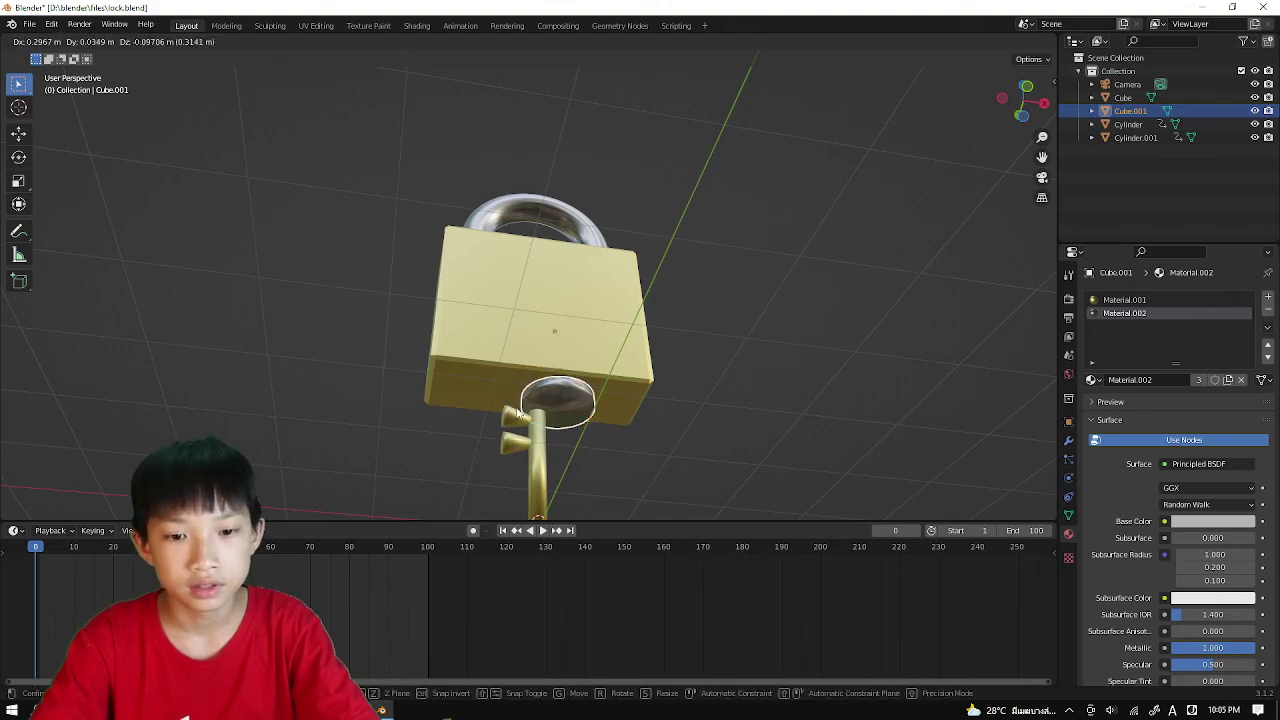
click(586, 353)
key(g)
right_click(608, 318)
Step: Set the separated keyhole disc's origin to its geometry and resize the disc slightly about that origin
click(549, 384)
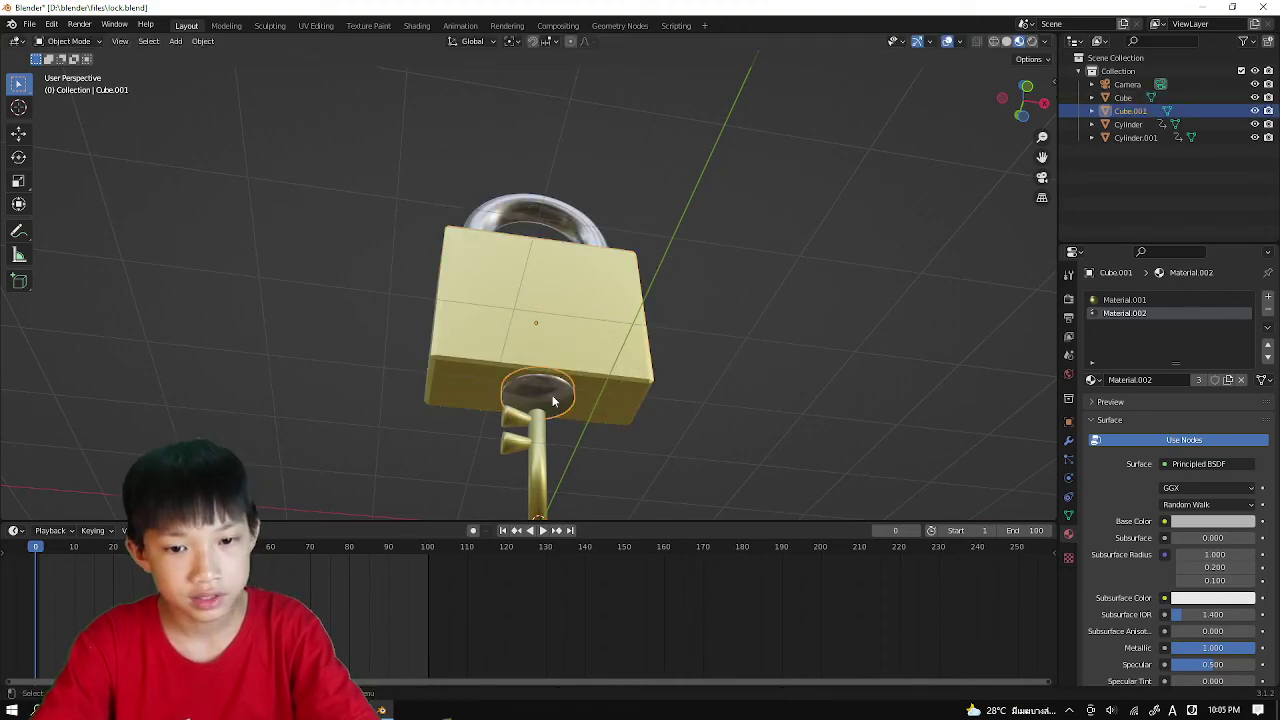
right_click(547, 395)
mouse_move(557, 391)
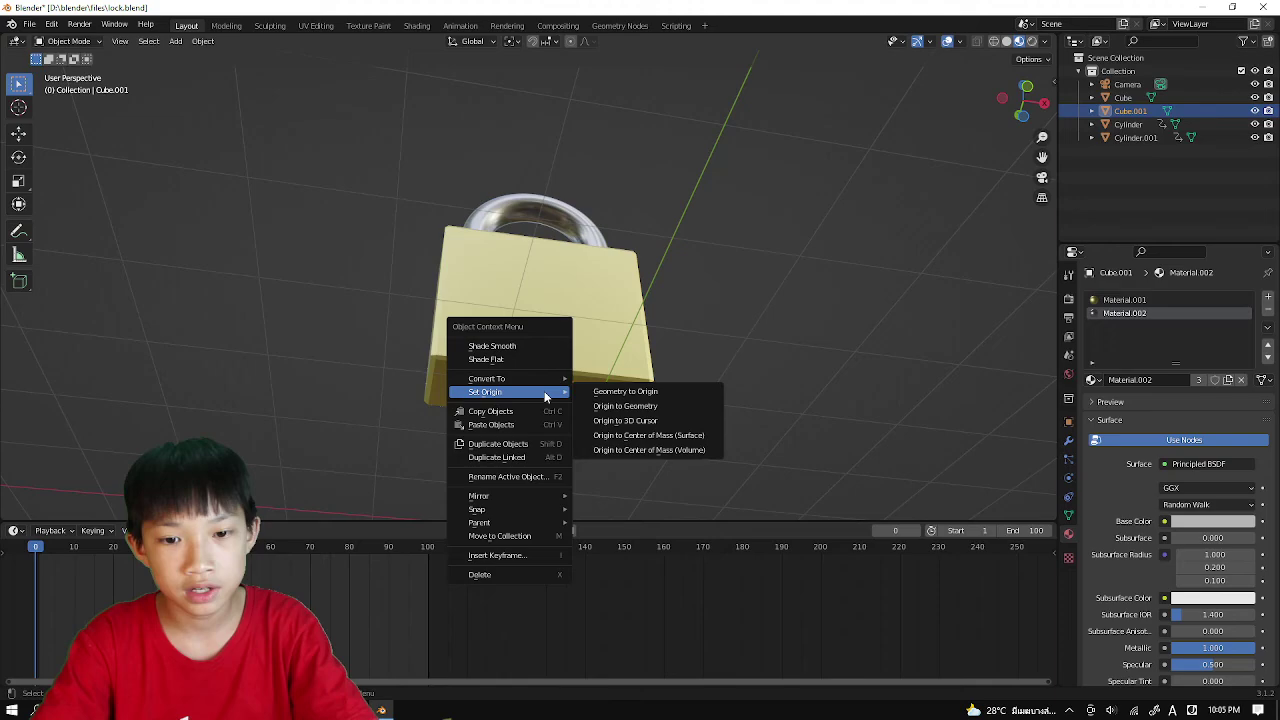
click(597, 406)
middle_drag(585, 381, 555, 436)
key(s)
click(658, 342)
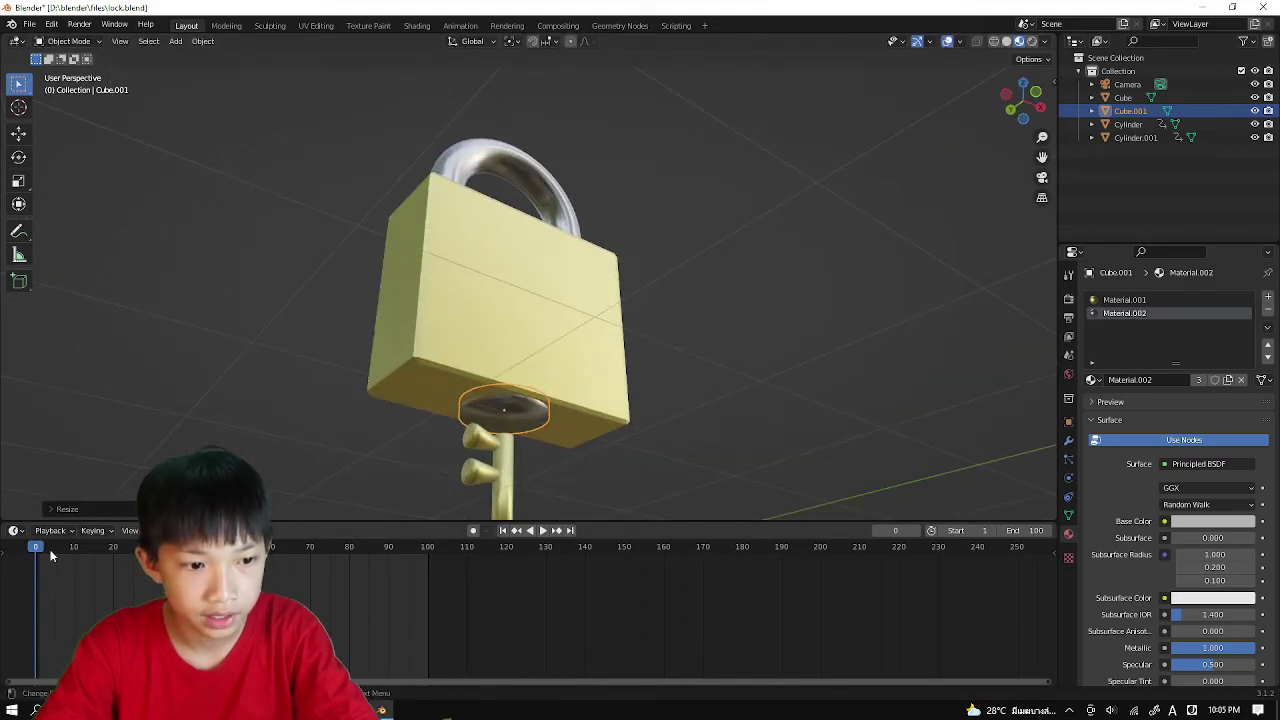
Step: Go to frame 9 and shift the keyhole disc slightly in the negative X direction to line up with the key
key(space)
drag(48, 547, 71, 565)
middle_drag(286, 477, 397, 435)
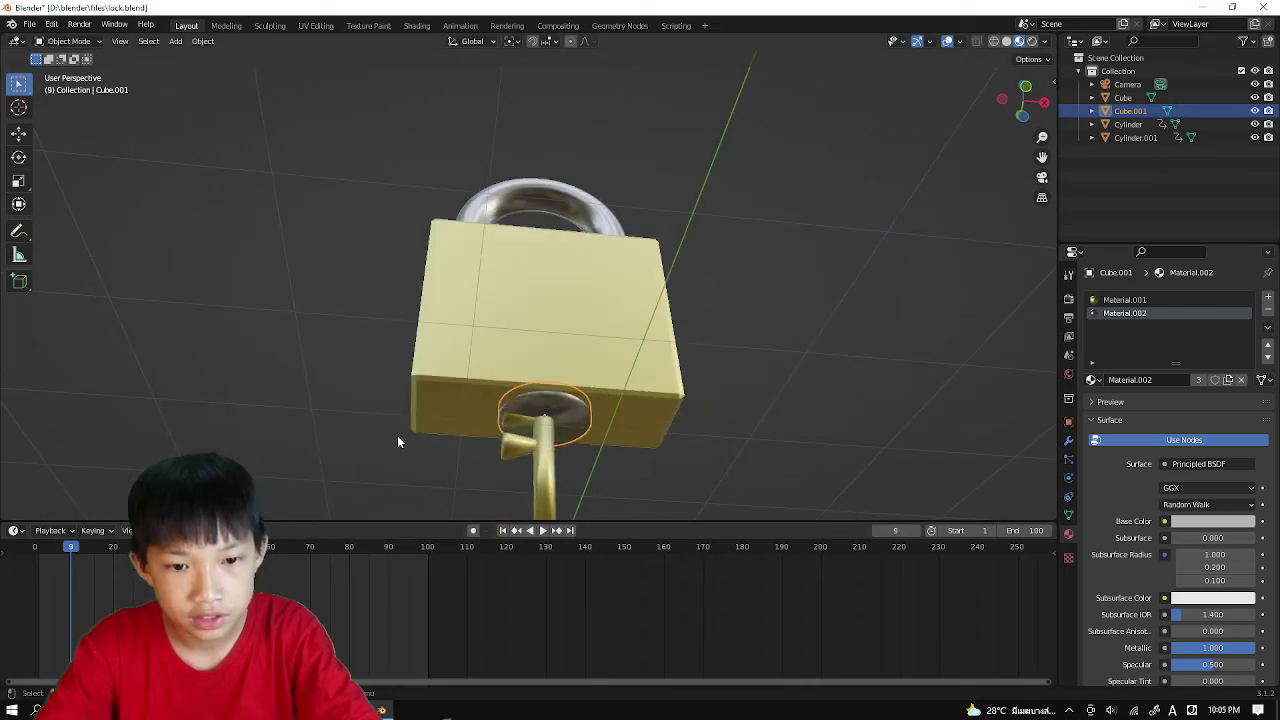
key(g)
key(x)
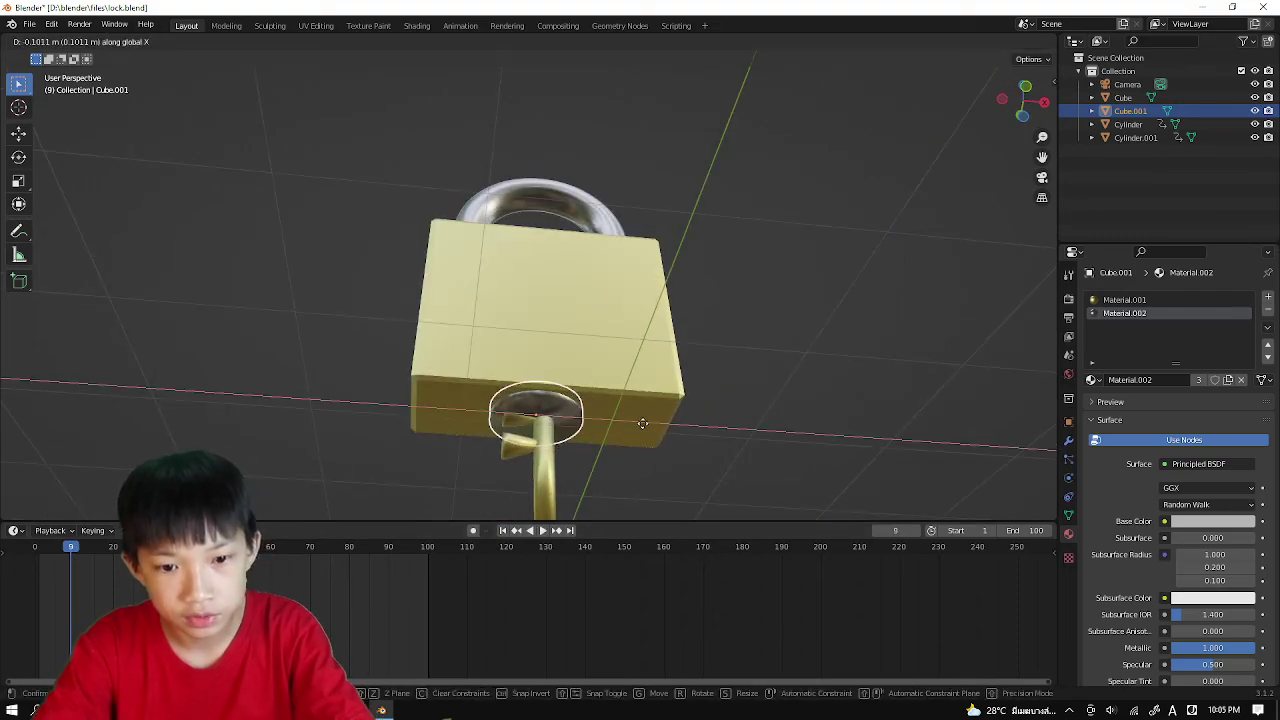
click(638, 422)
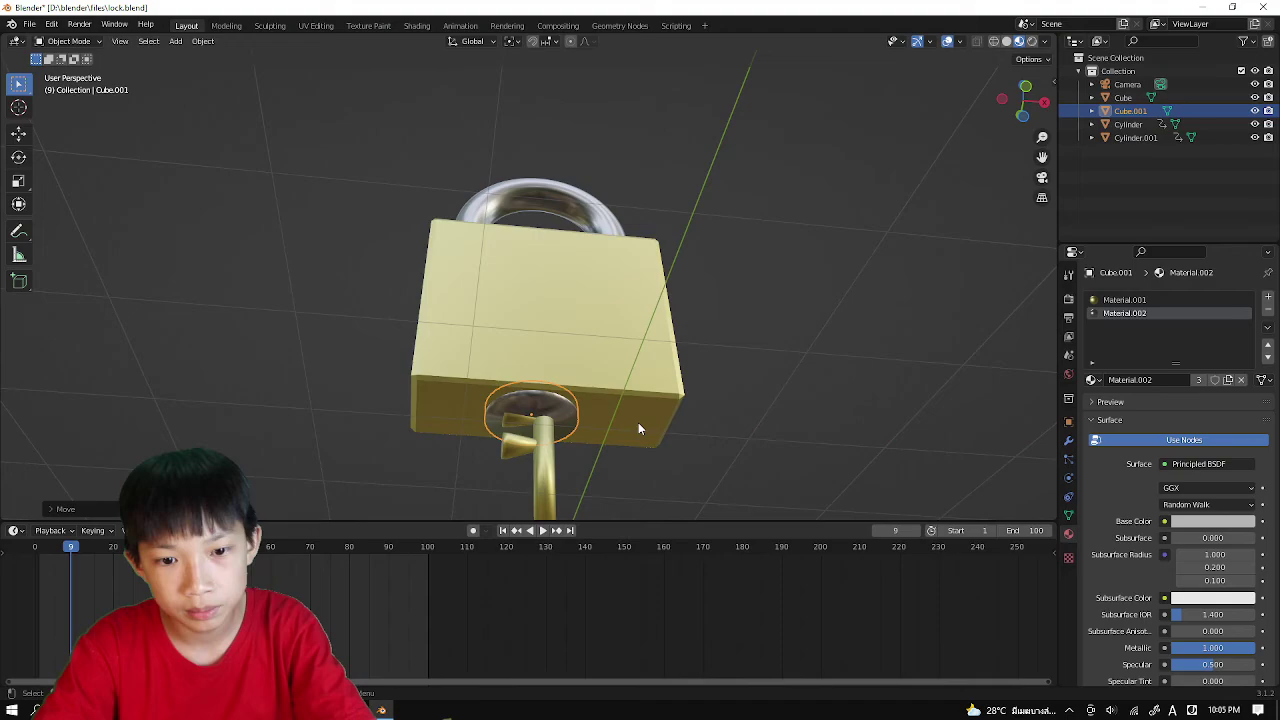
Step: Select the keyhole disc and isolate it in Local View
middle_drag(638, 422, 458, 463)
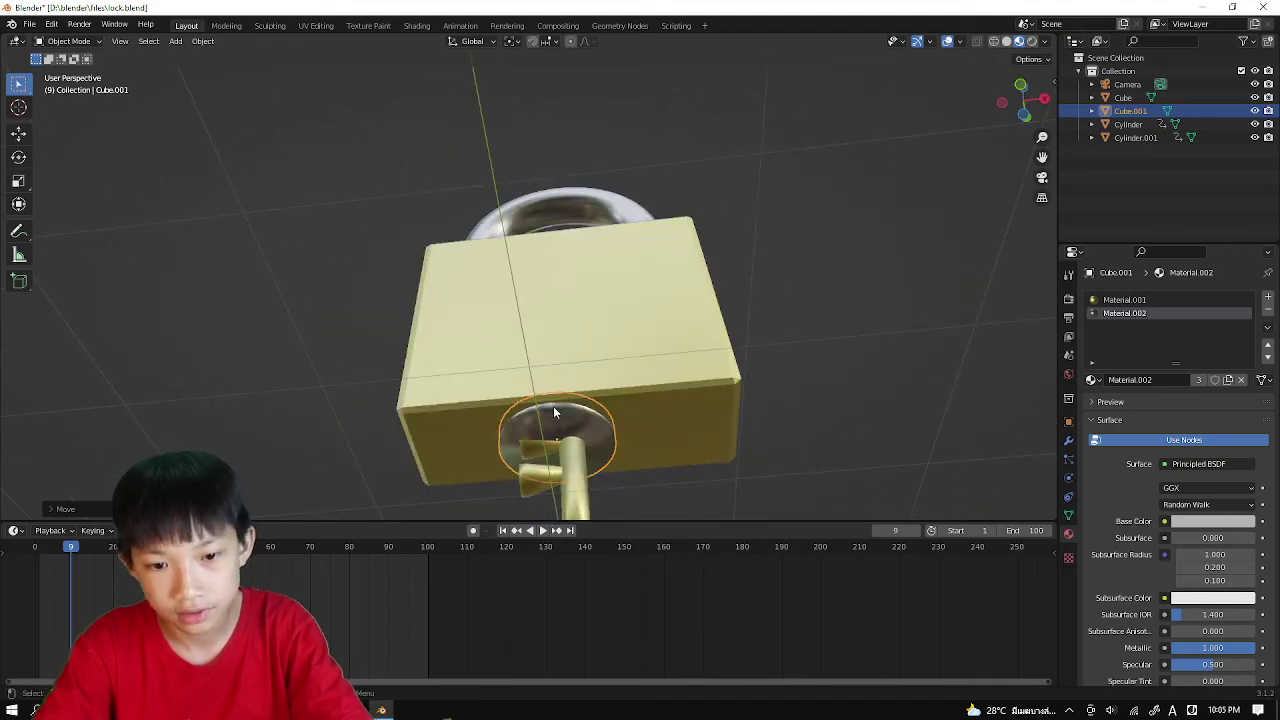
middle_drag(553, 406, 557, 418)
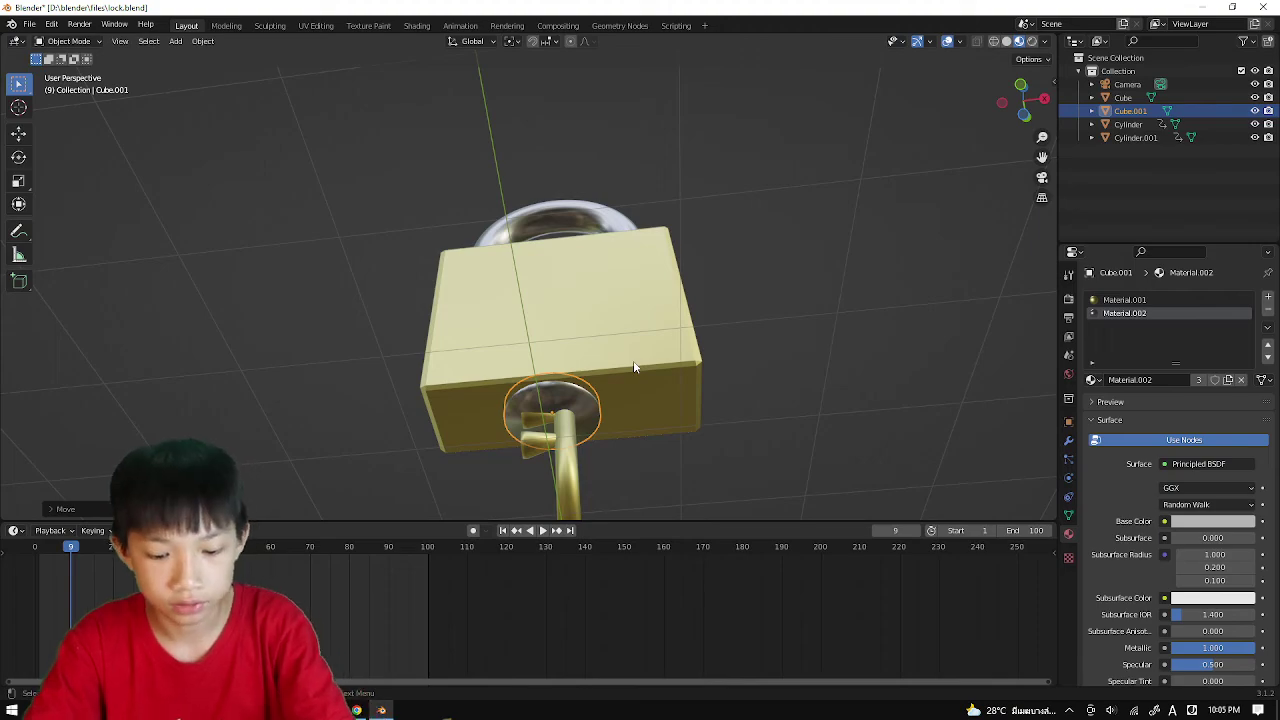
click(540, 402)
click(540, 407)
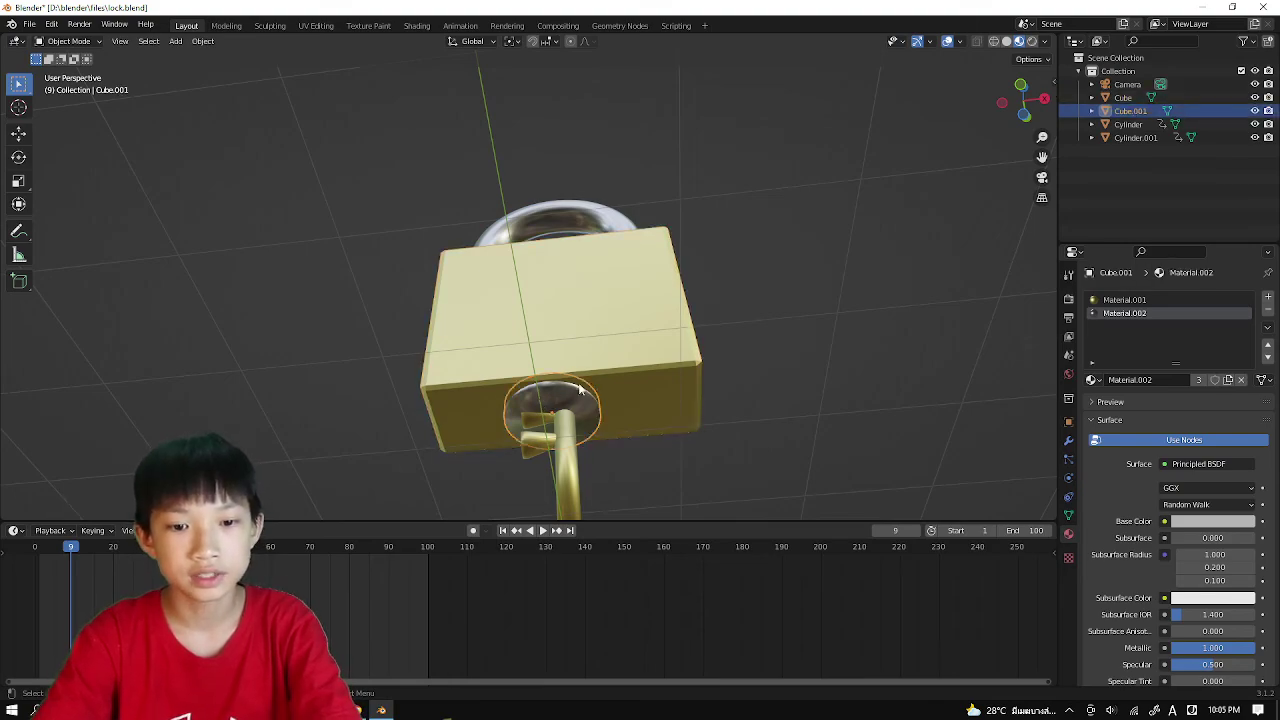
key(KP_Divide)
scroll(557, 371, down, 8)
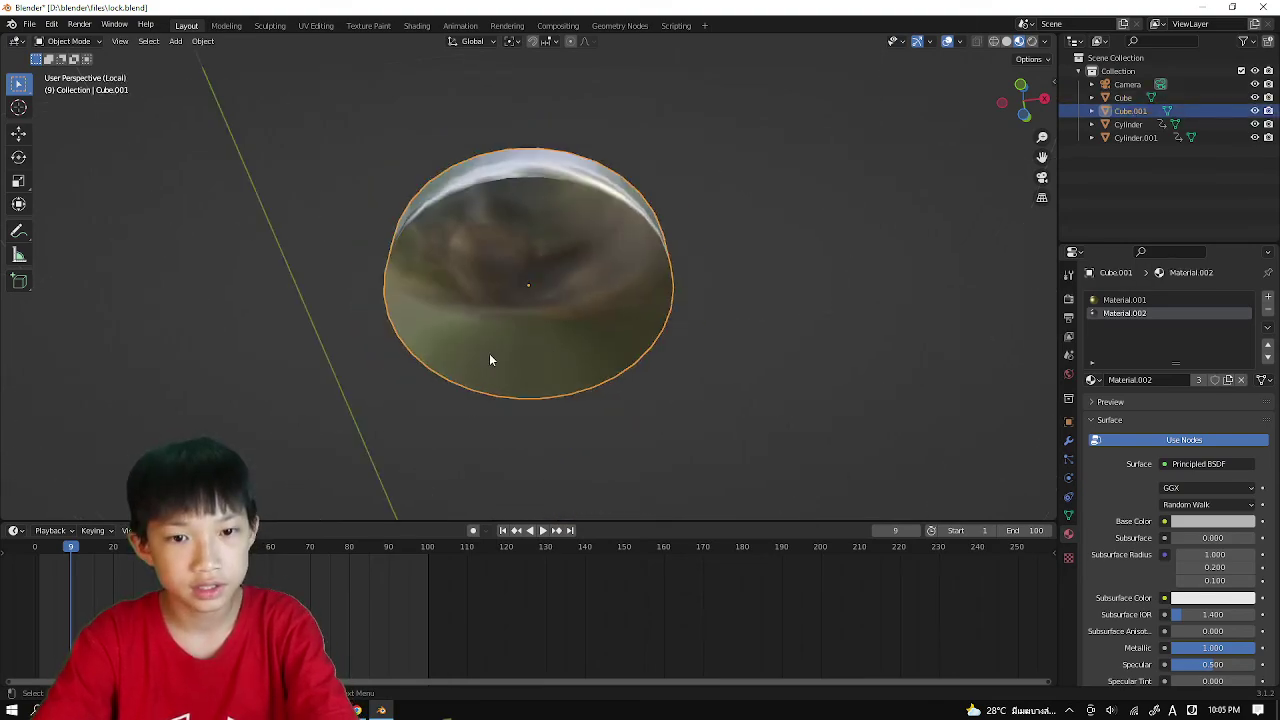
middle_drag(538, 421, 525, 385)
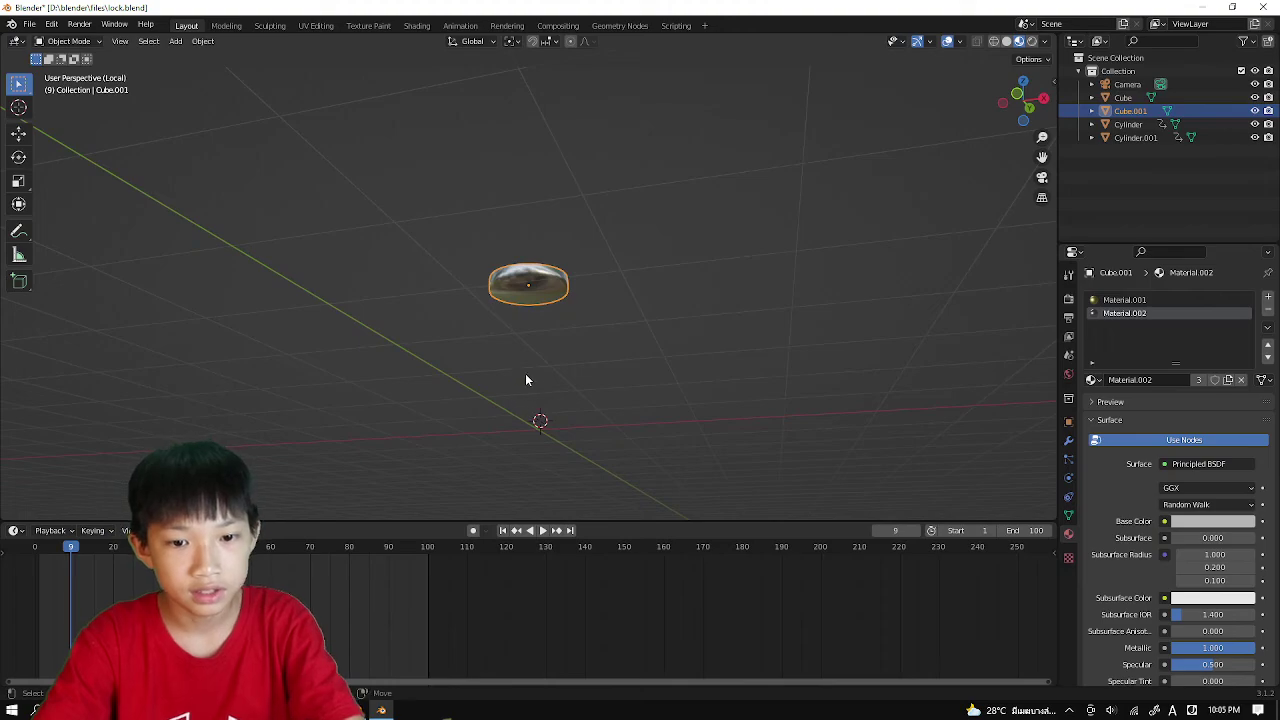
Step: Add a cylinder mesh and move it straight up from the 3D cursor to surround the disc
key(shift+a)
mouse_move(525, 374)
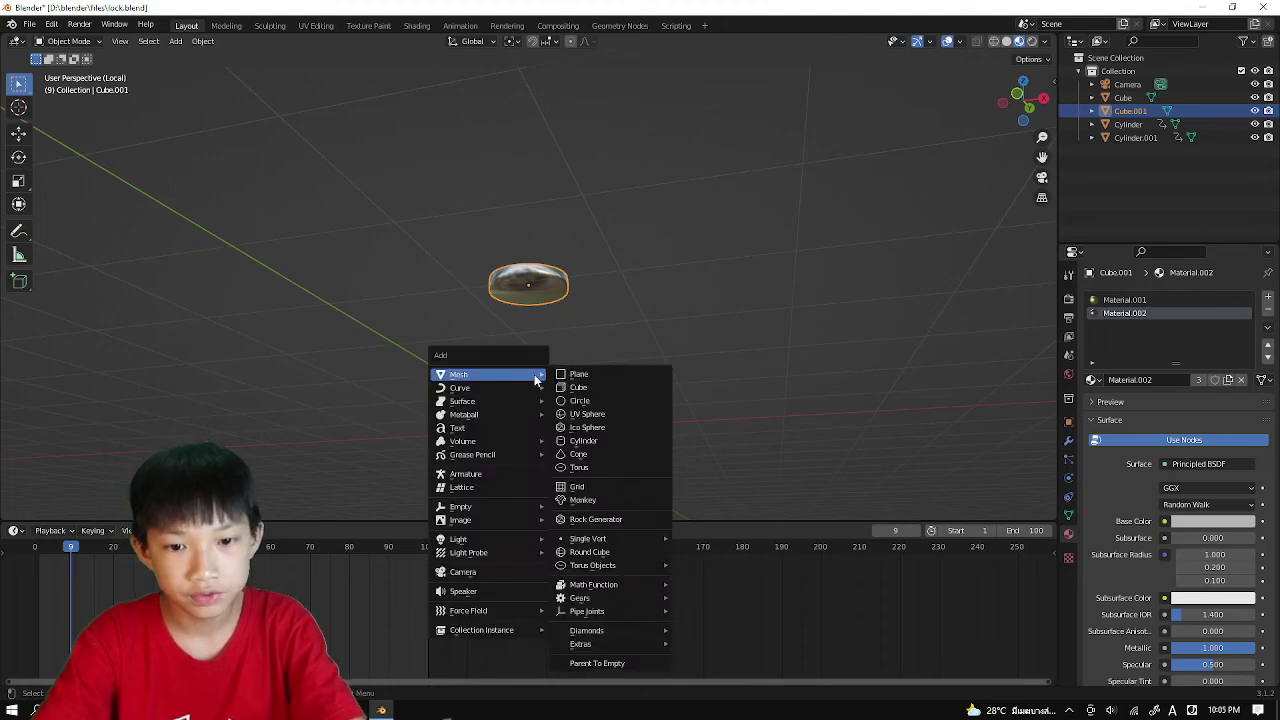
click(580, 441)
key(g)
click(735, 252)
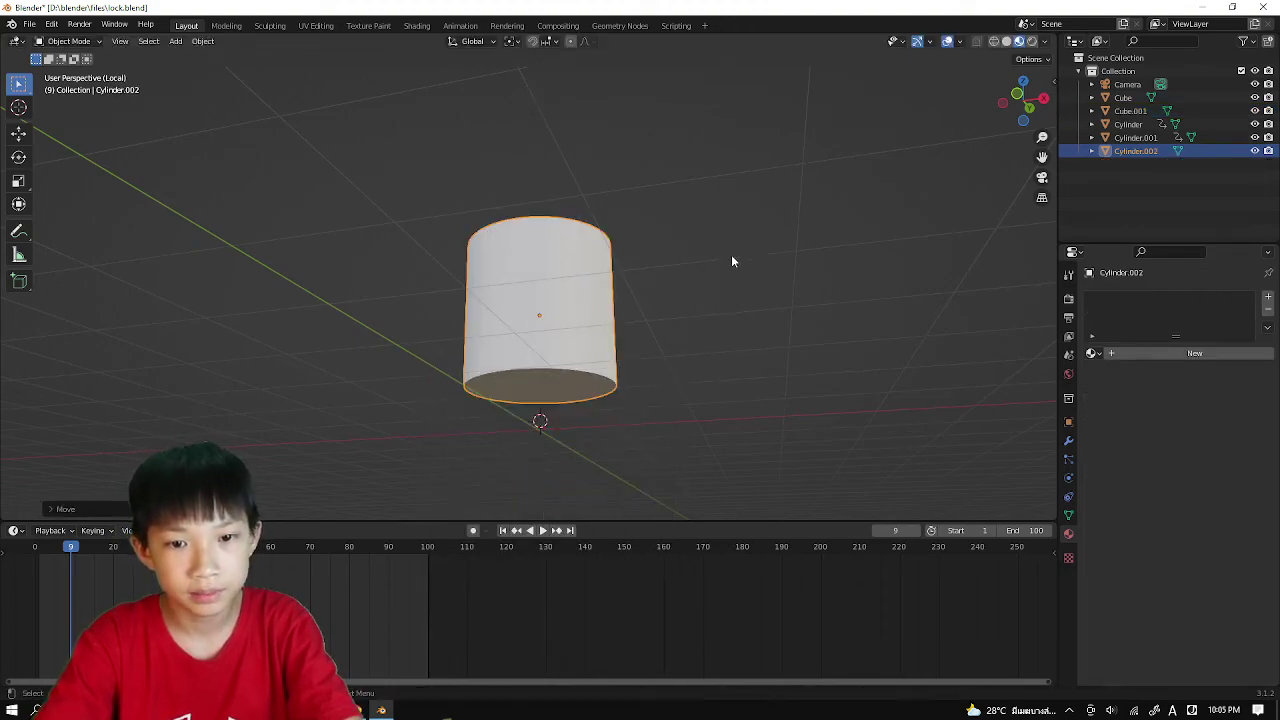
Step: Scale the cylinder to about 0.19 in X and Y only, and raise it along Z until it is centred on the disc
middle_drag(732, 256, 723, 354)
key(s)
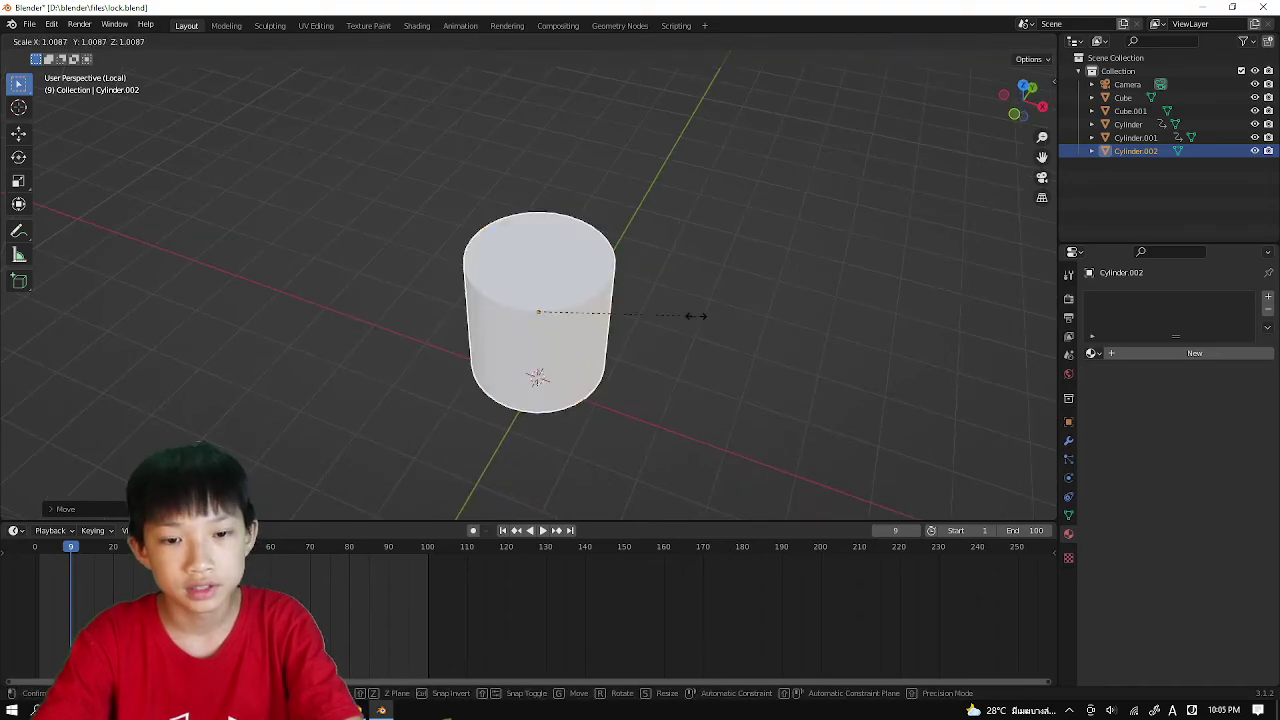
key(shift+z)
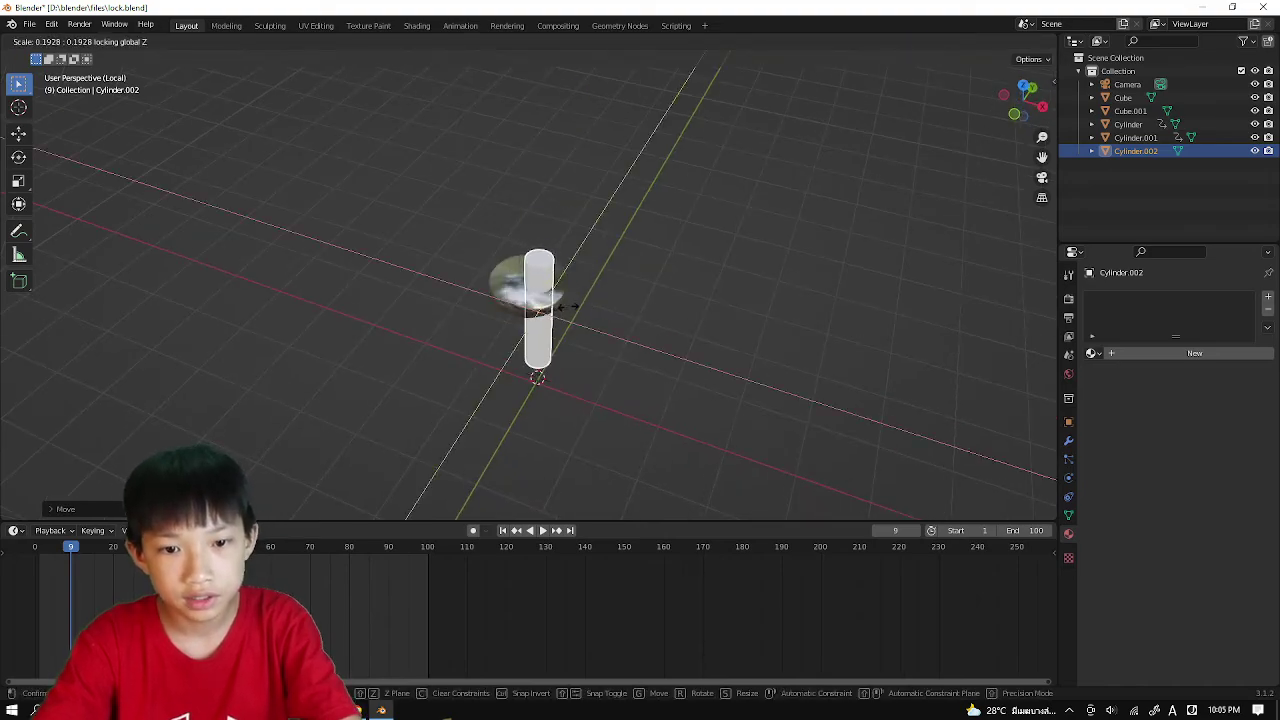
click(573, 307)
middle_drag(573, 310, 553, 348)
key(g)
key(z)
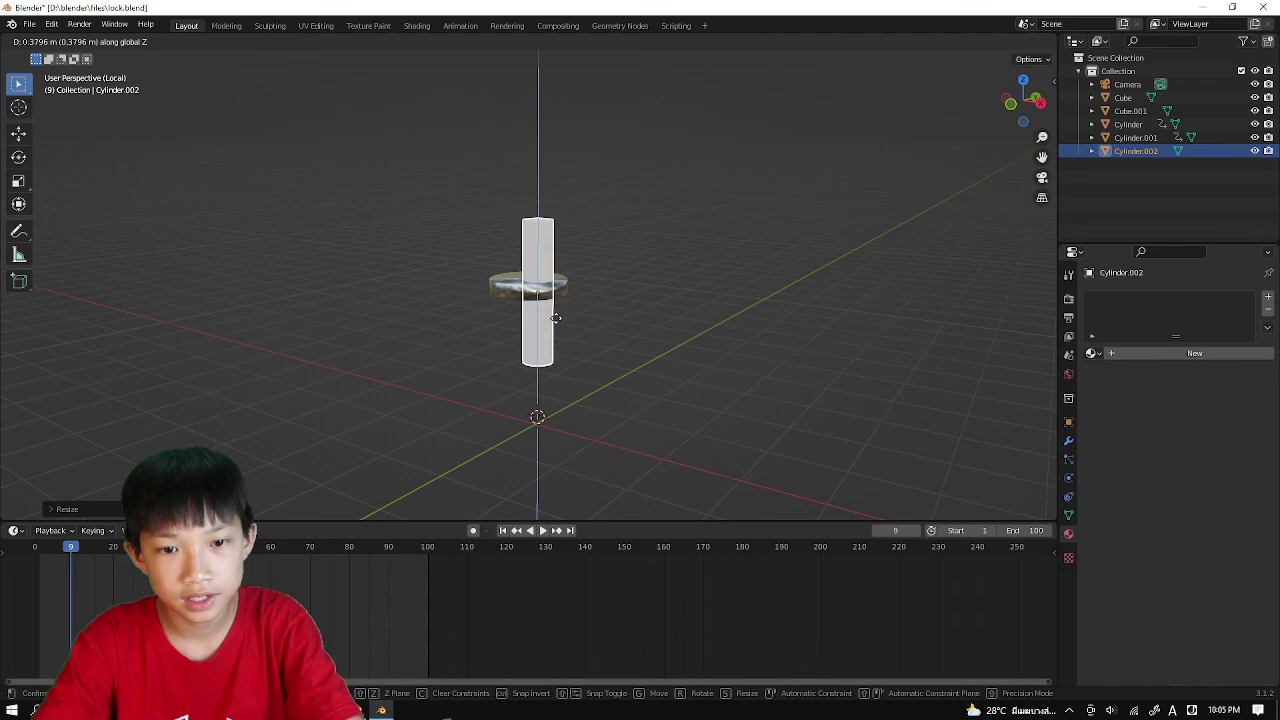
click(555, 318)
Step: Shorten the cylinder along Z so it protrudes only a little beyond the disc's underside
middle_drag(479, 302, 520, 318)
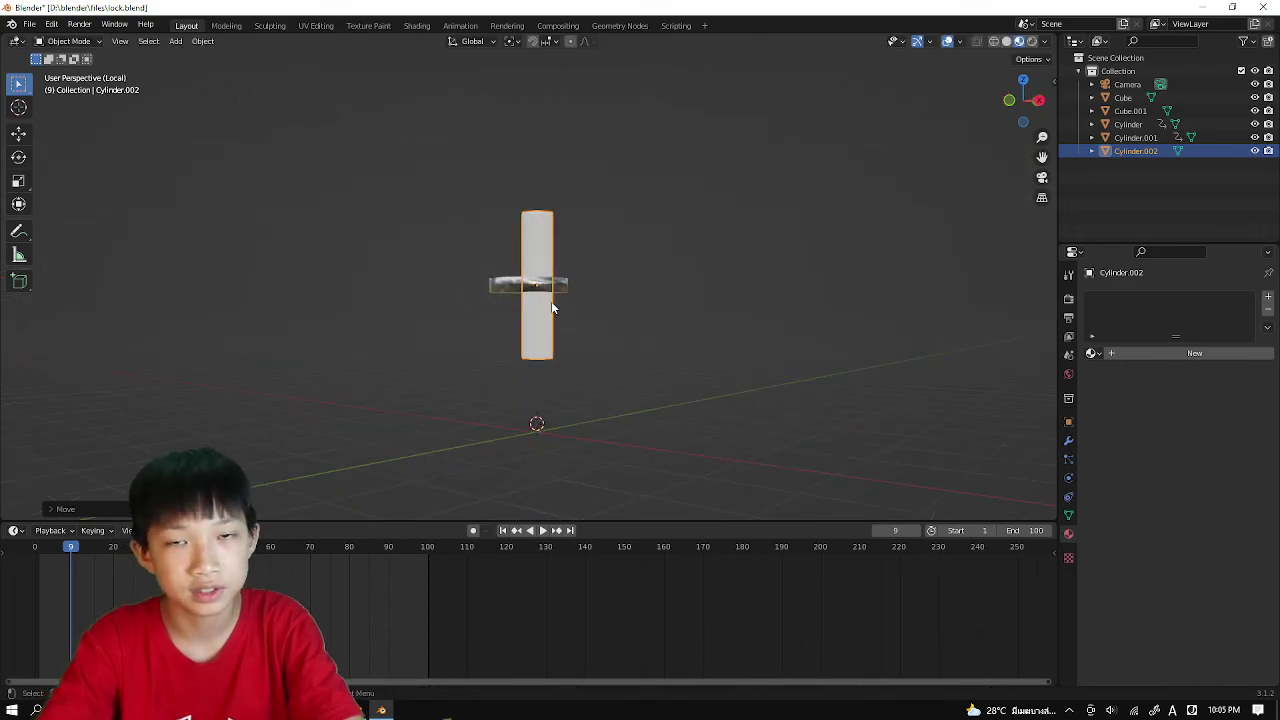
middle_drag(547, 362, 475, 227)
key(s)
key(z)
click(541, 245)
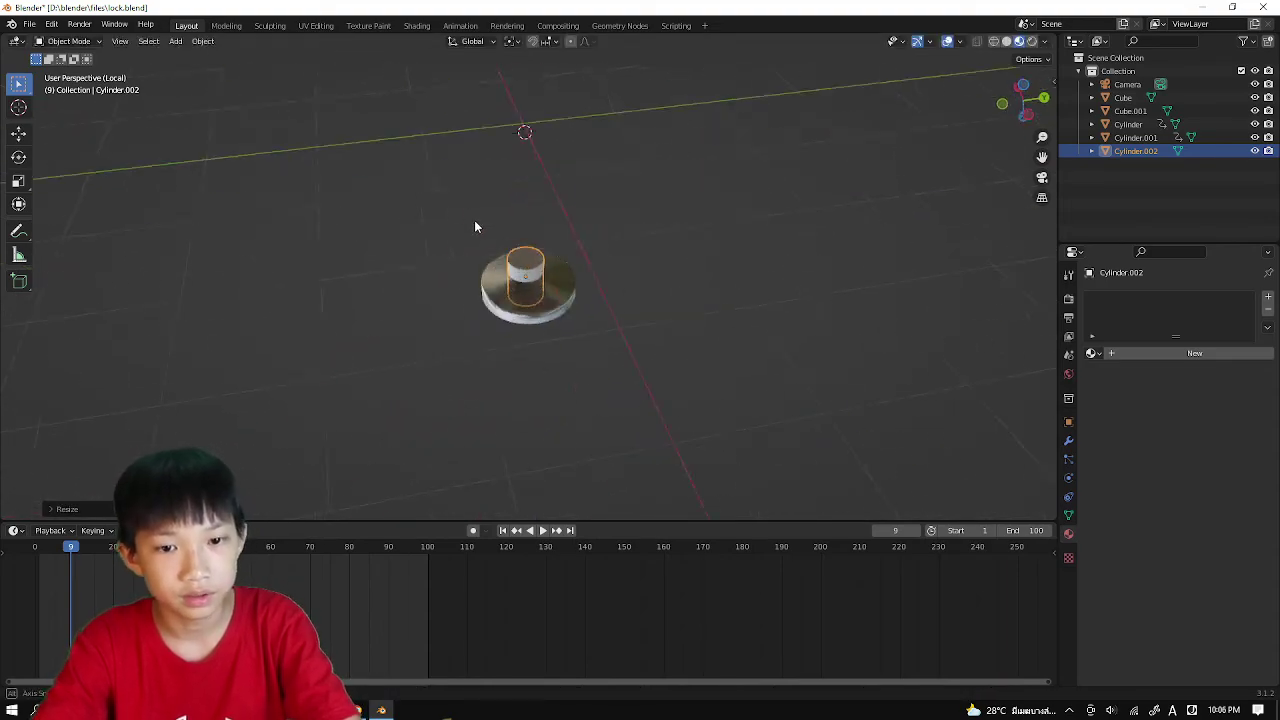
Step: In Edit Mode, extrude a few adjacent side faces of the cylinder about 0.28 m outward along their normal
scroll(475, 227, up, 3)
scroll(475, 227, up, 2)
key(Tab)
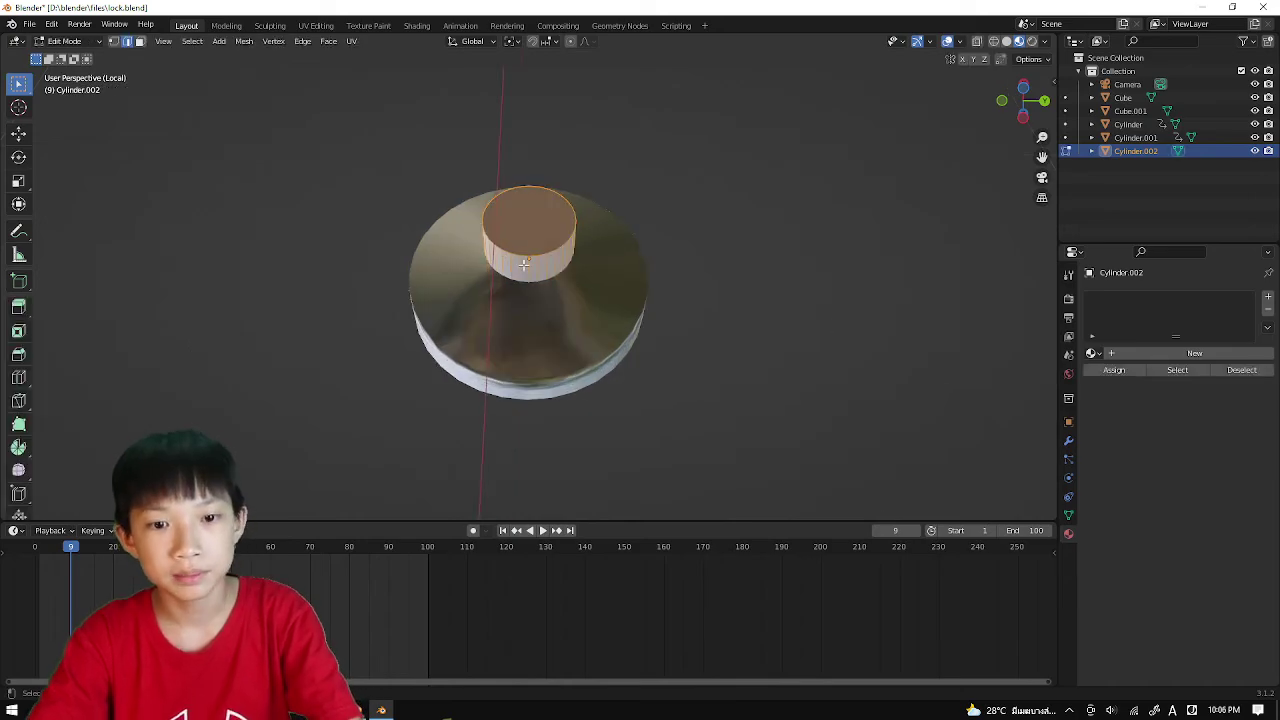
key(3)
click(533, 264)
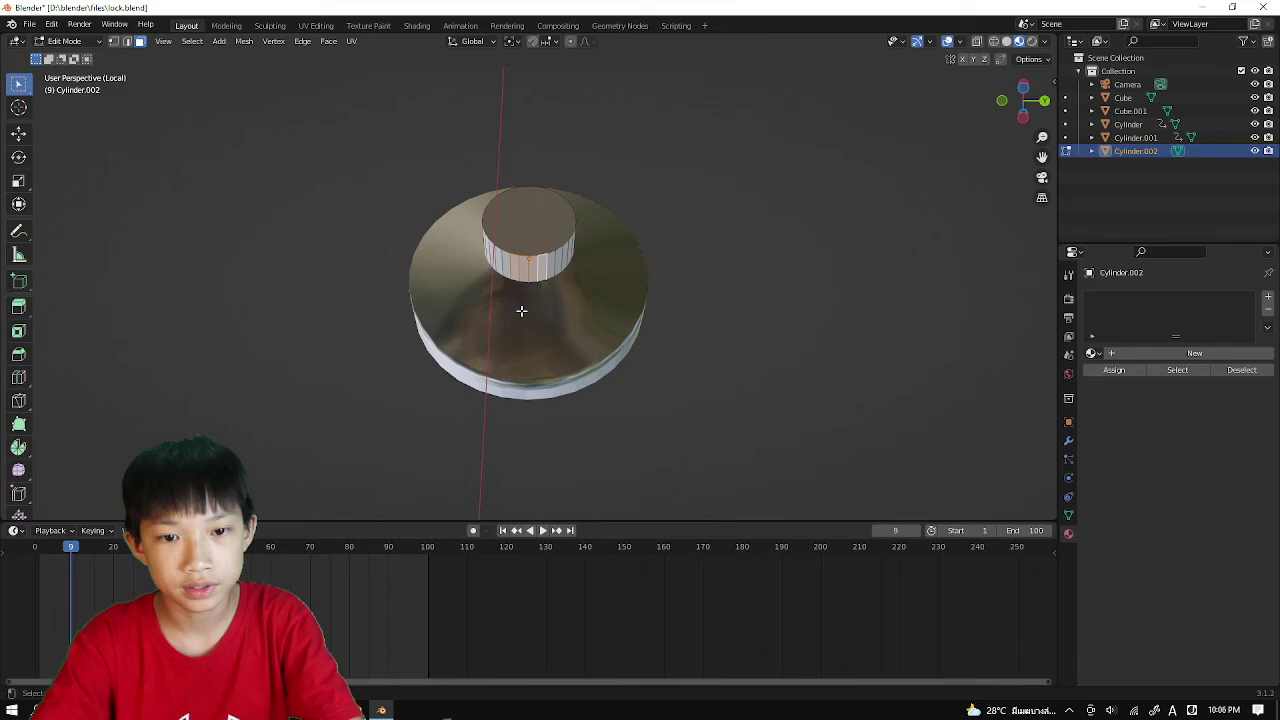
mouse_move(521, 311)
middle_down()
mouse_move(529, 477)
mouse_move(531, 326)
middle_up()
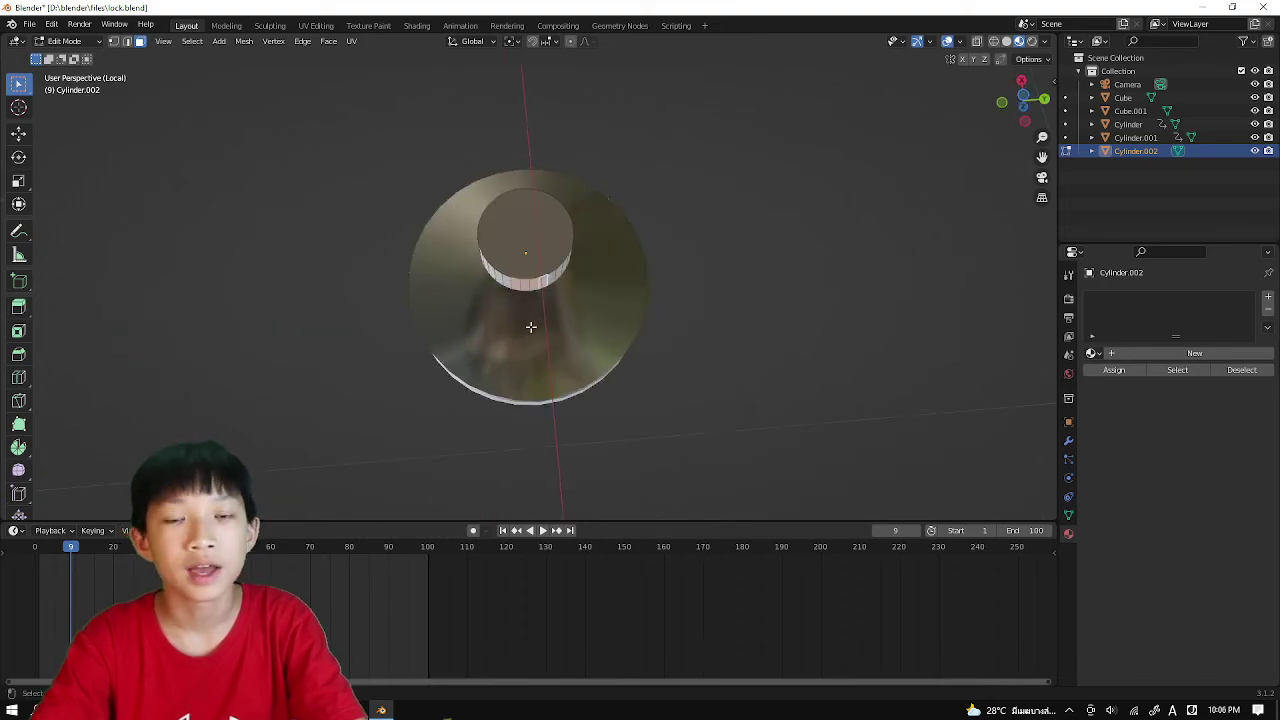
key(g)
key(z)
key(z)
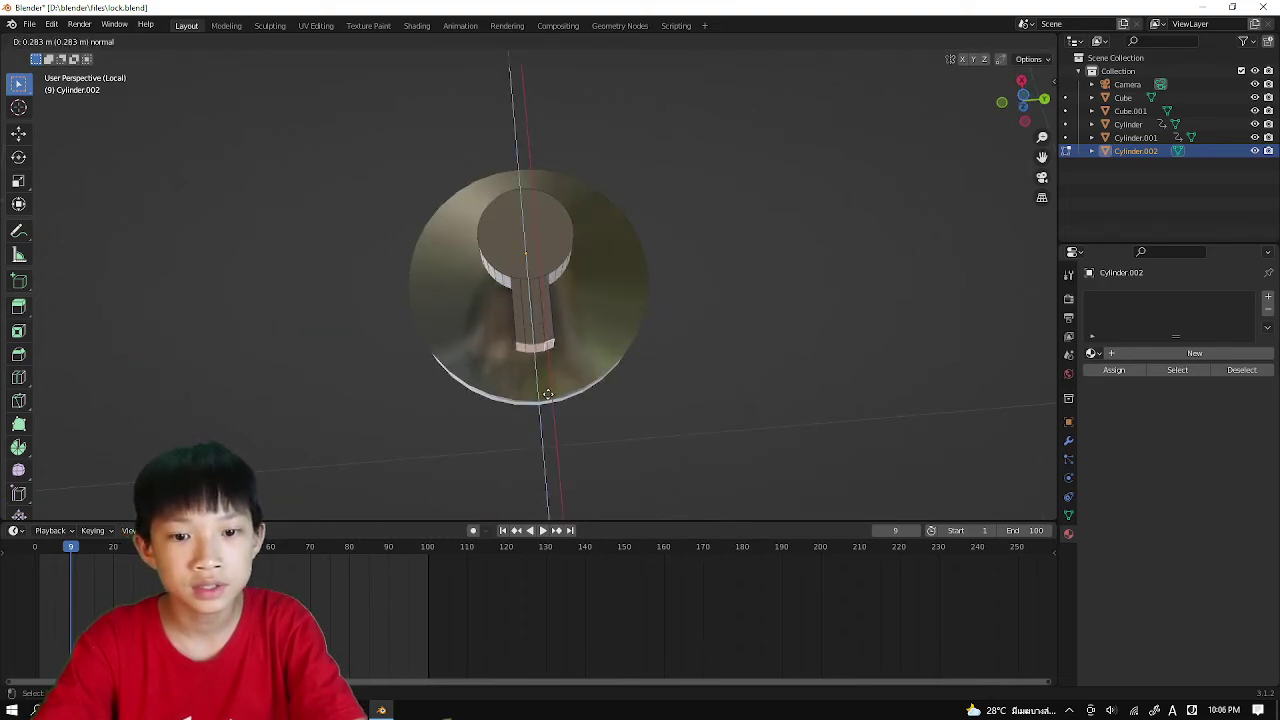
click(548, 394)
Step: Widen the extruded end faces of the cylinder along Y, and flatten them along X with a scale of 0
key(s)
key(y)
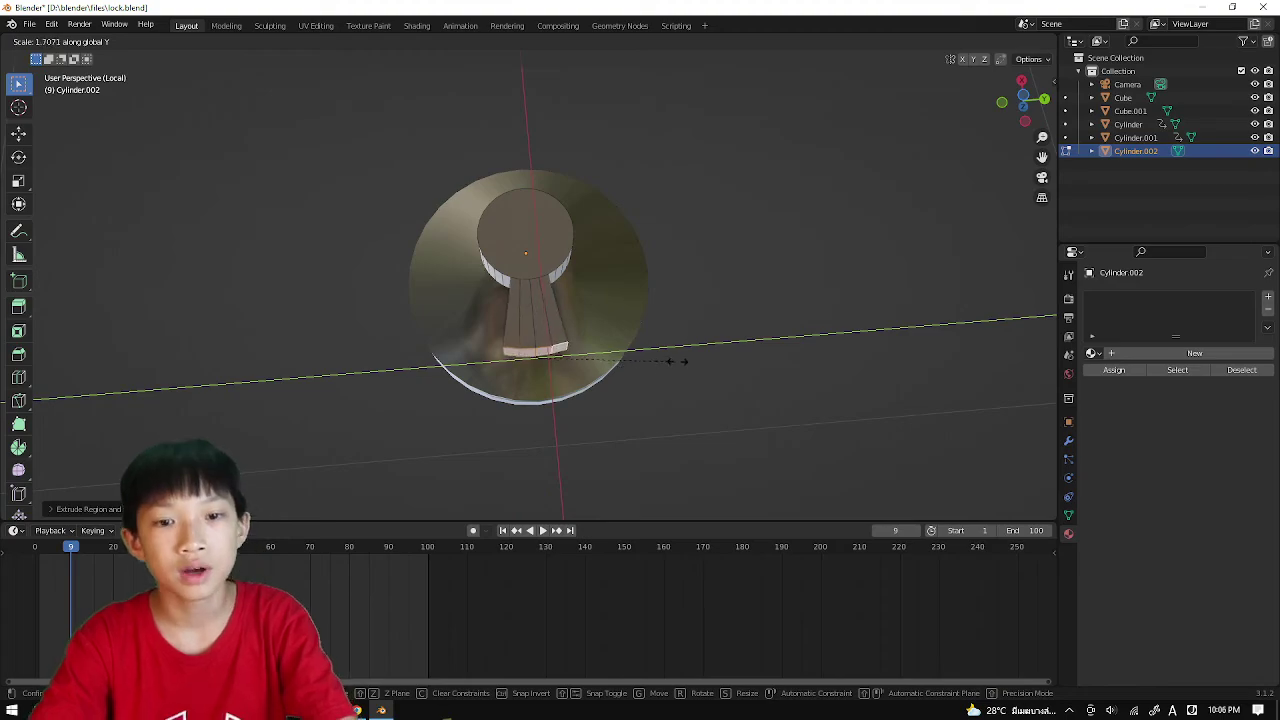
click(706, 346)
key(s)
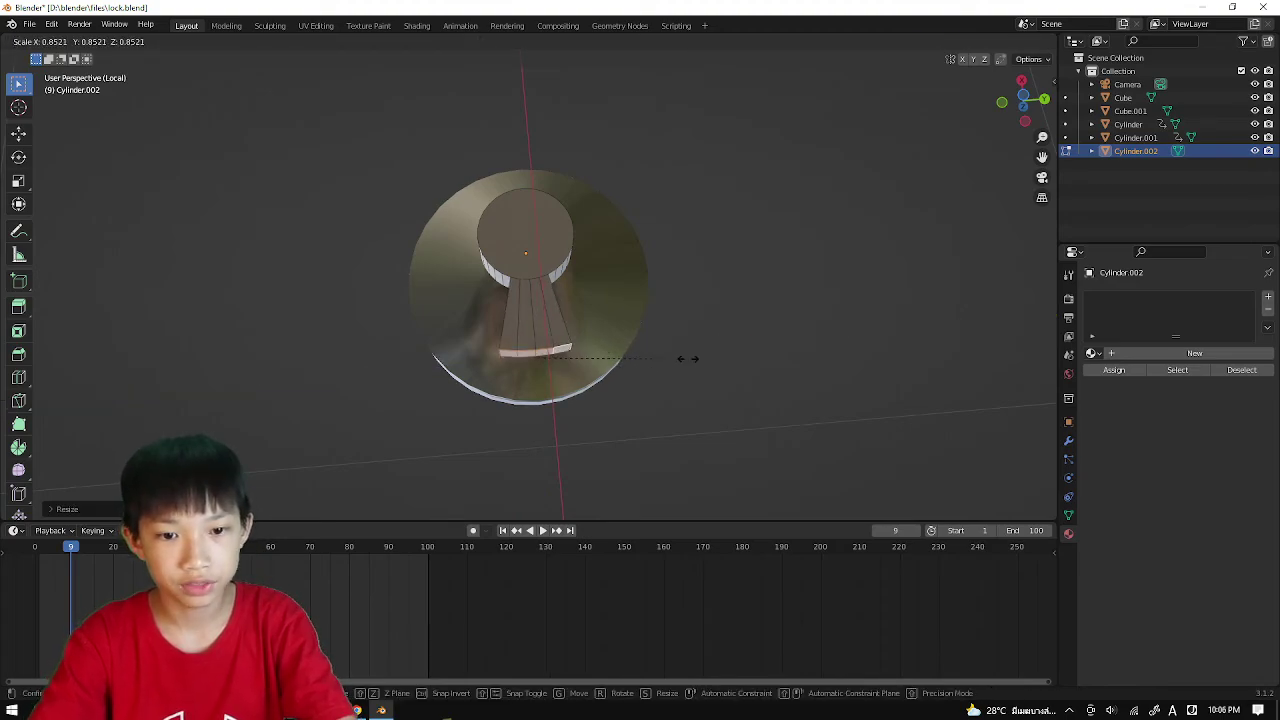
key(x)
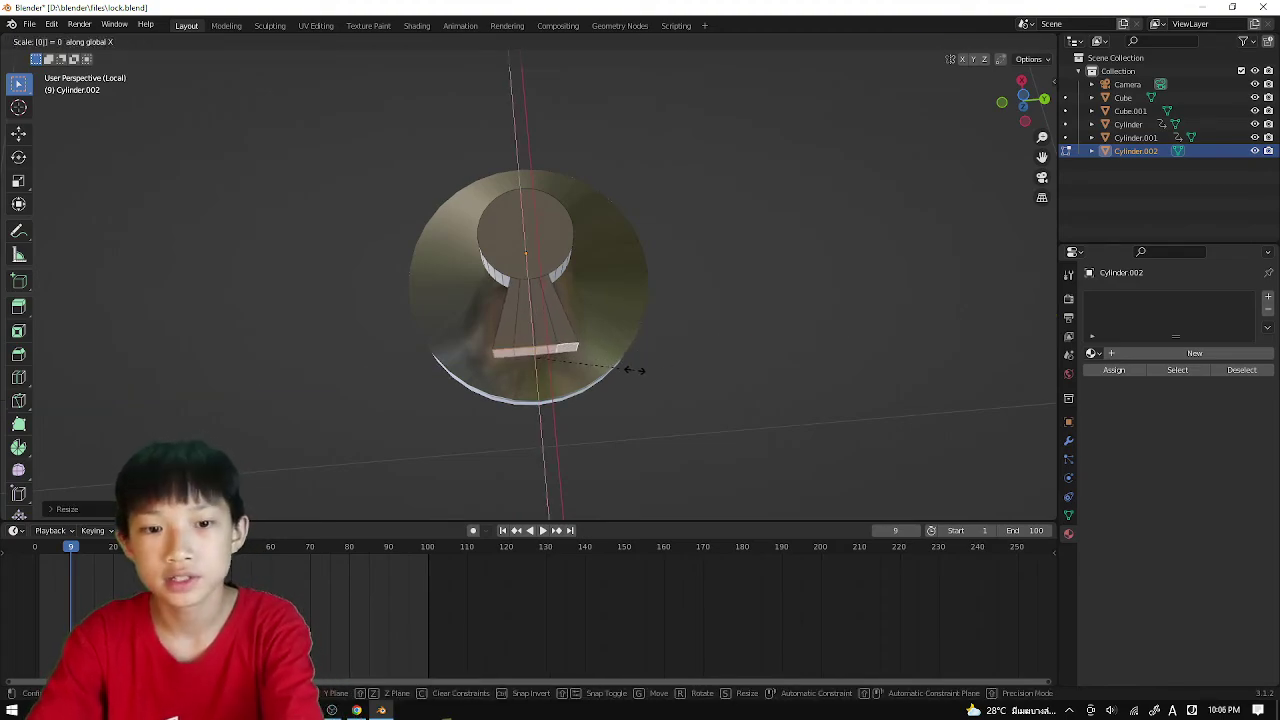
key(Return)
Step: Return to Object Mode and leave local view to see the keyhole piece together with the padlock body and key
key(Tab)
middle_drag(376, 358, 672, 120)
scroll(660, 283, up, 5)
click(672, 130)
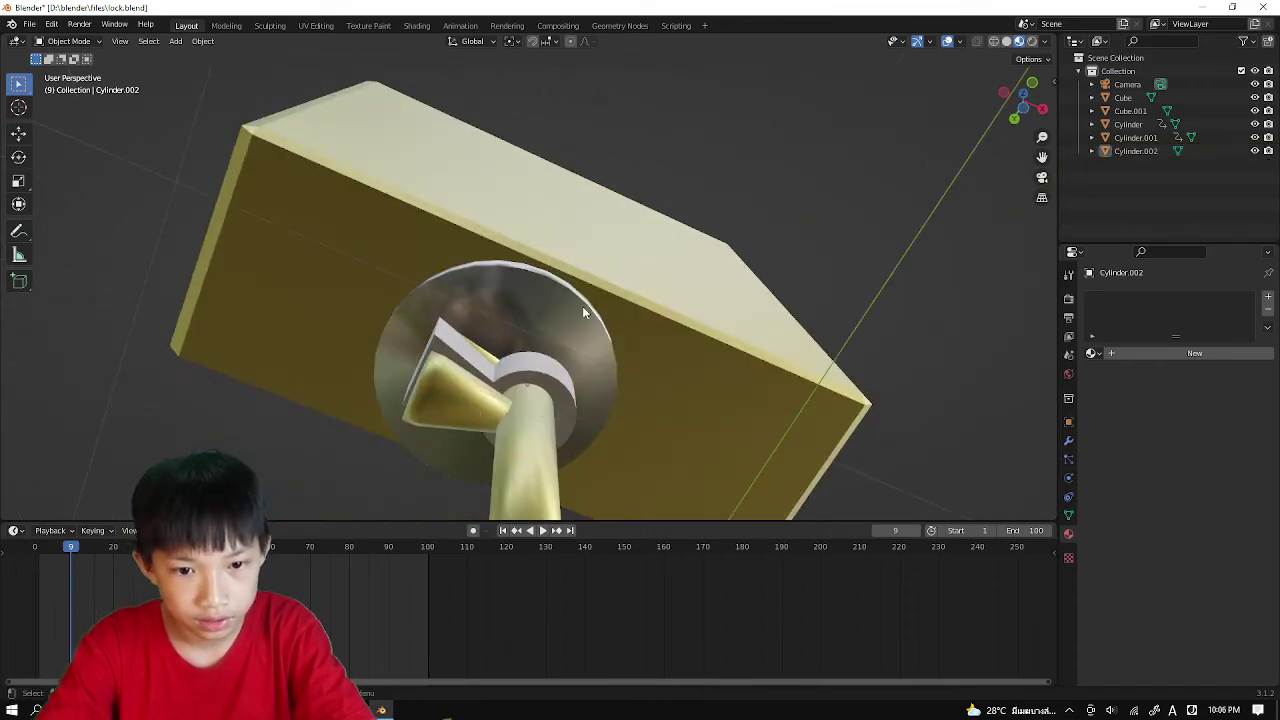
middle_drag(584, 313, 551, 304)
Step: In Edit Mode, shrink the round part of the keyhole piece in X and Y only, keeping its height
key(Tab)
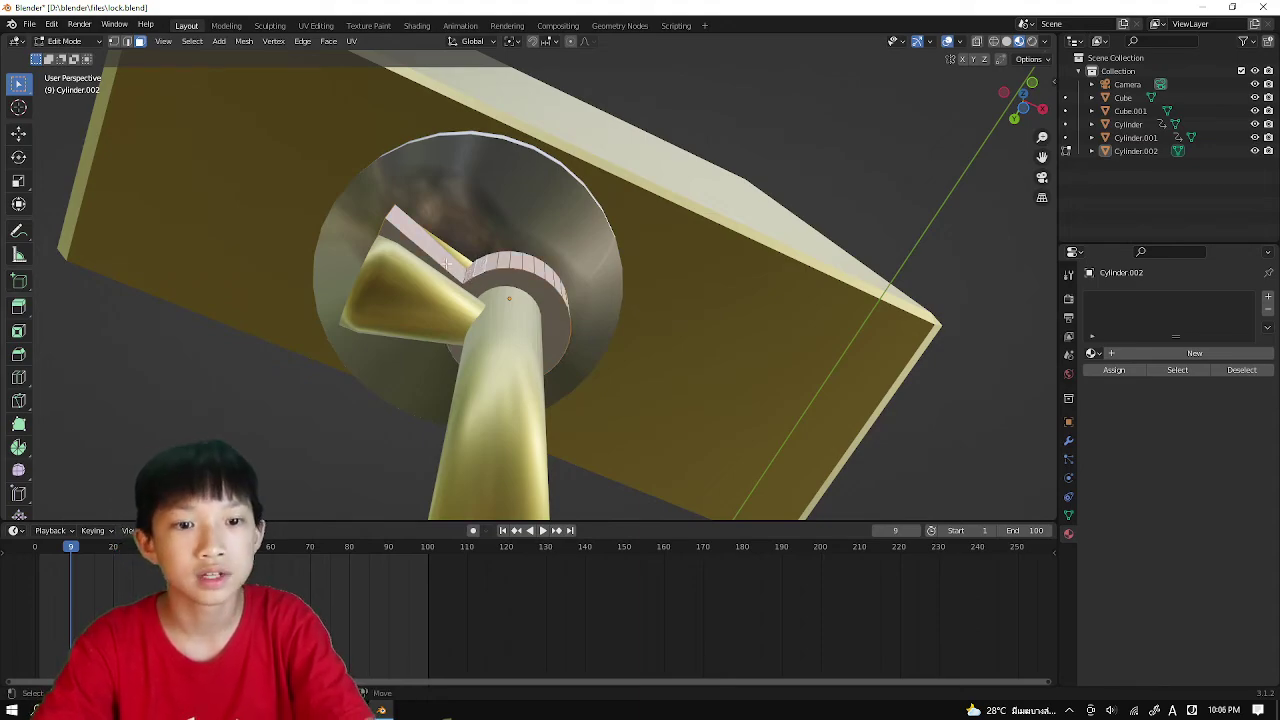
middle_drag(422, 248, 477, 357)
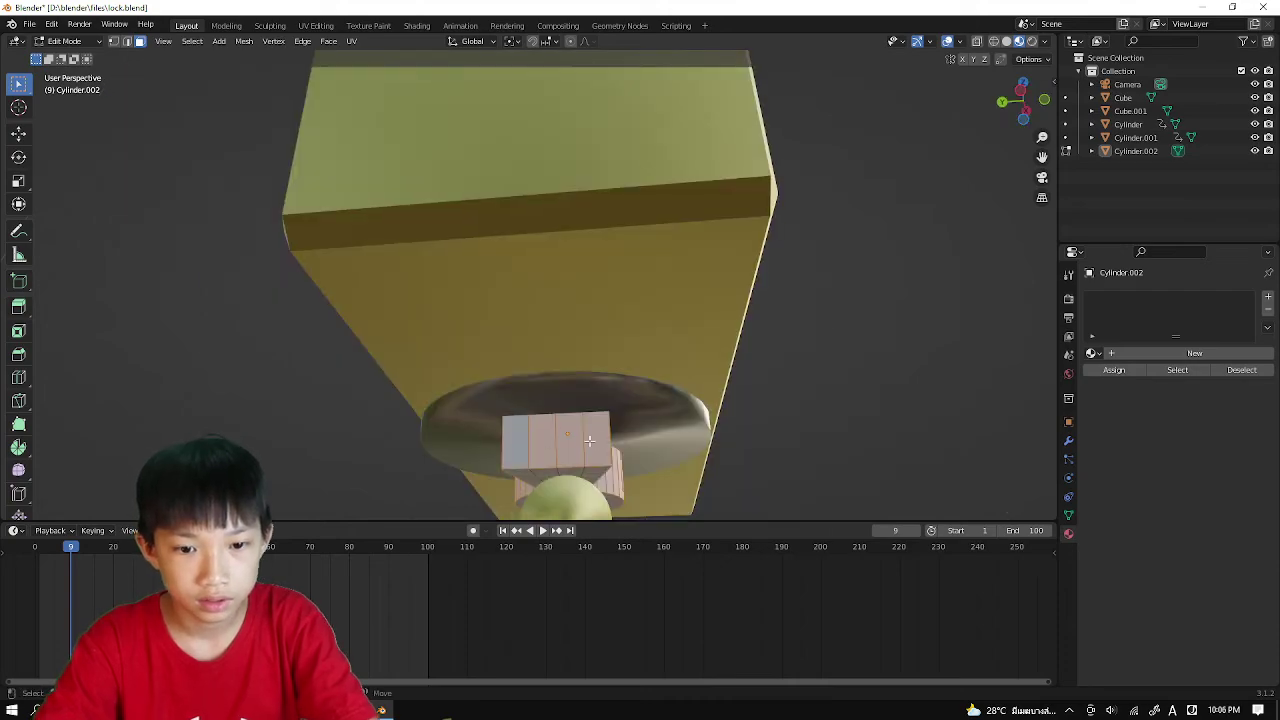
middle_drag(581, 459, 701, 445)
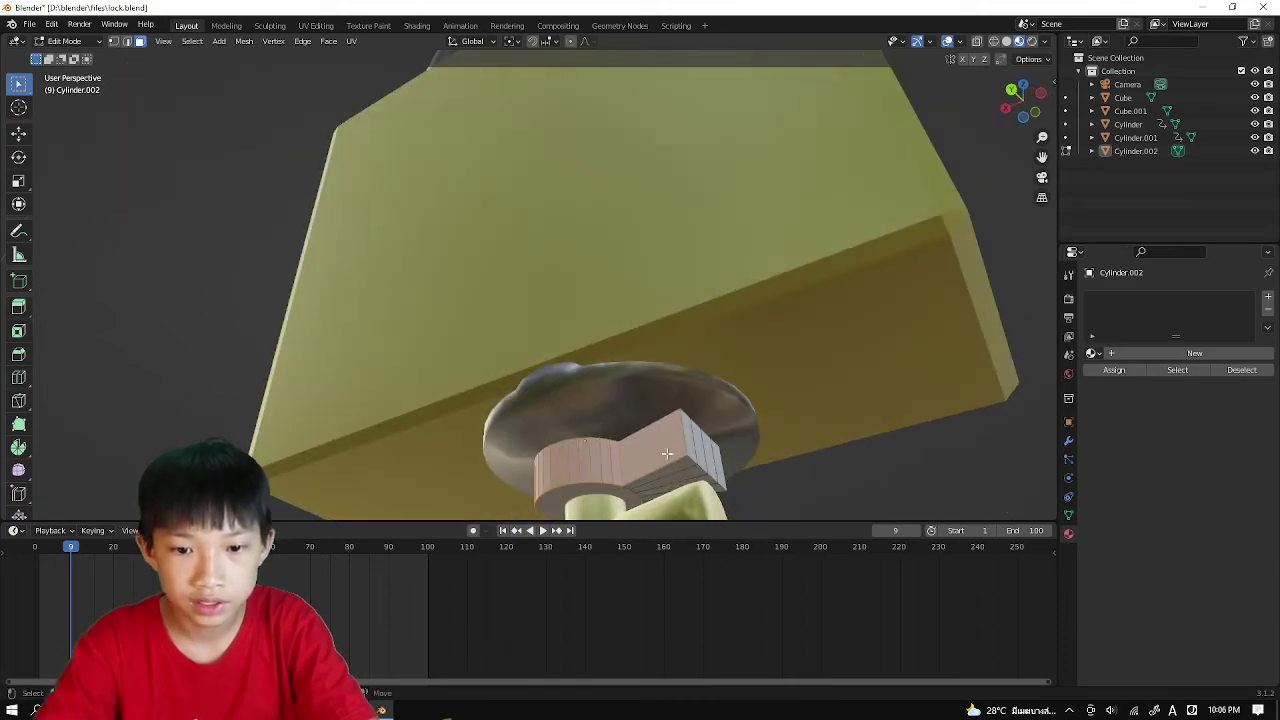
middle_drag(625, 484, 566, 434)
key(s)
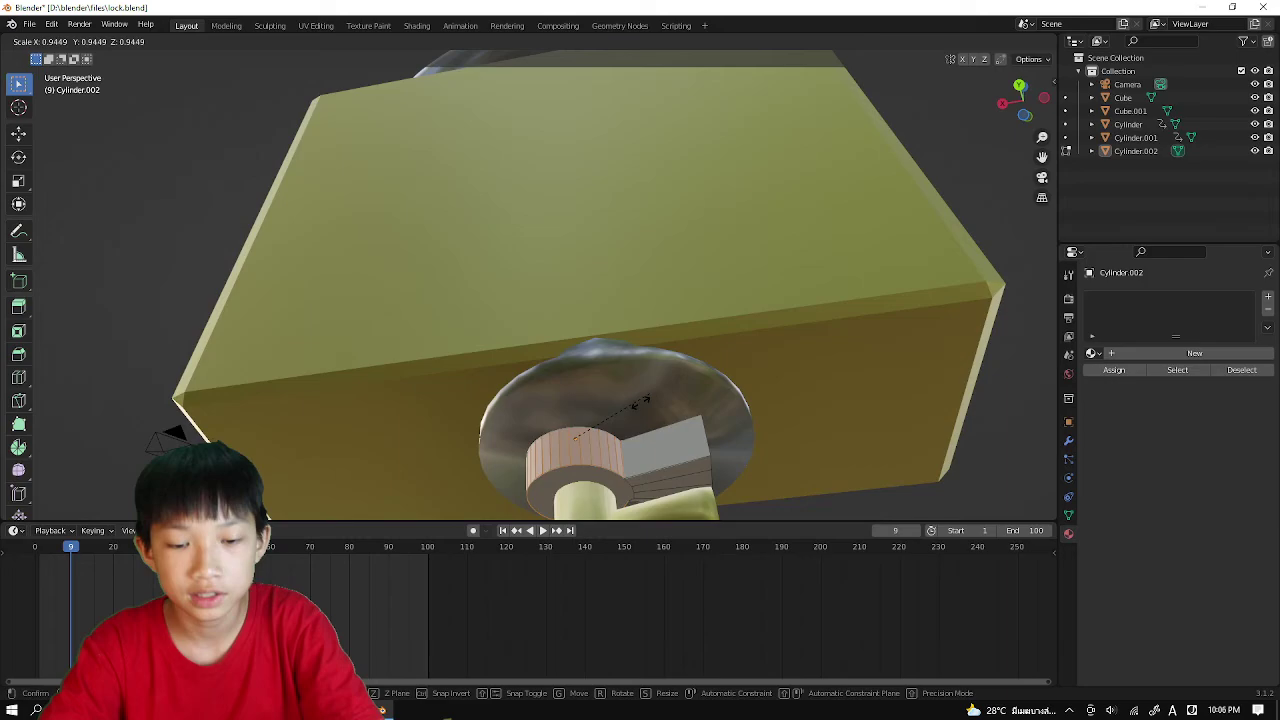
key(shift+z)
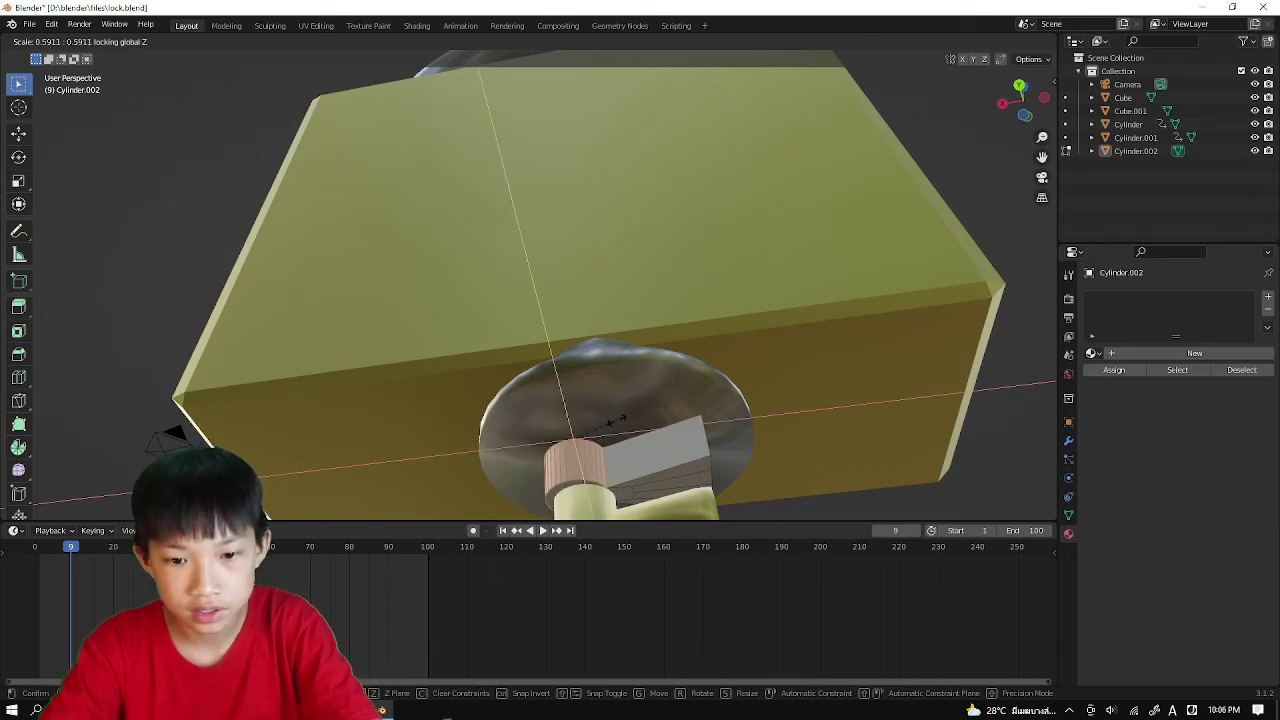
click(625, 424)
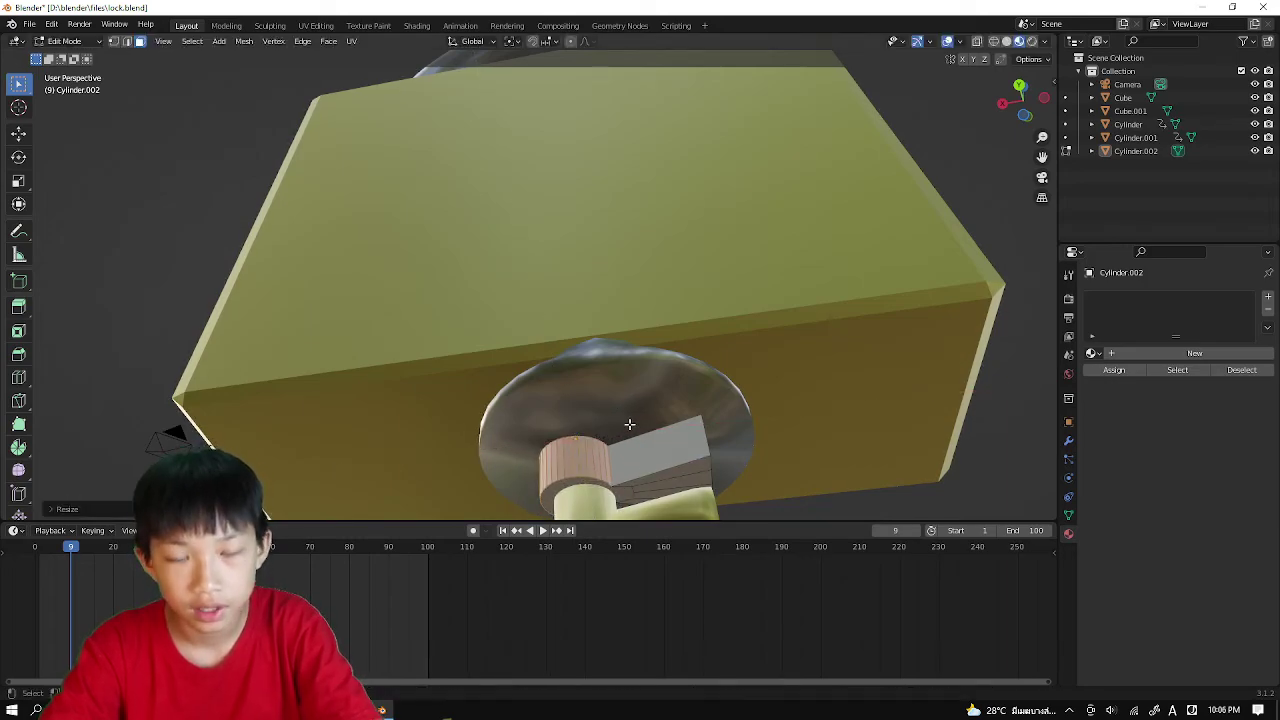
Step: Move the round part about 0.025 m along negative X and shrink it to about 0.87 in X and Y only
key(g)
key(x)
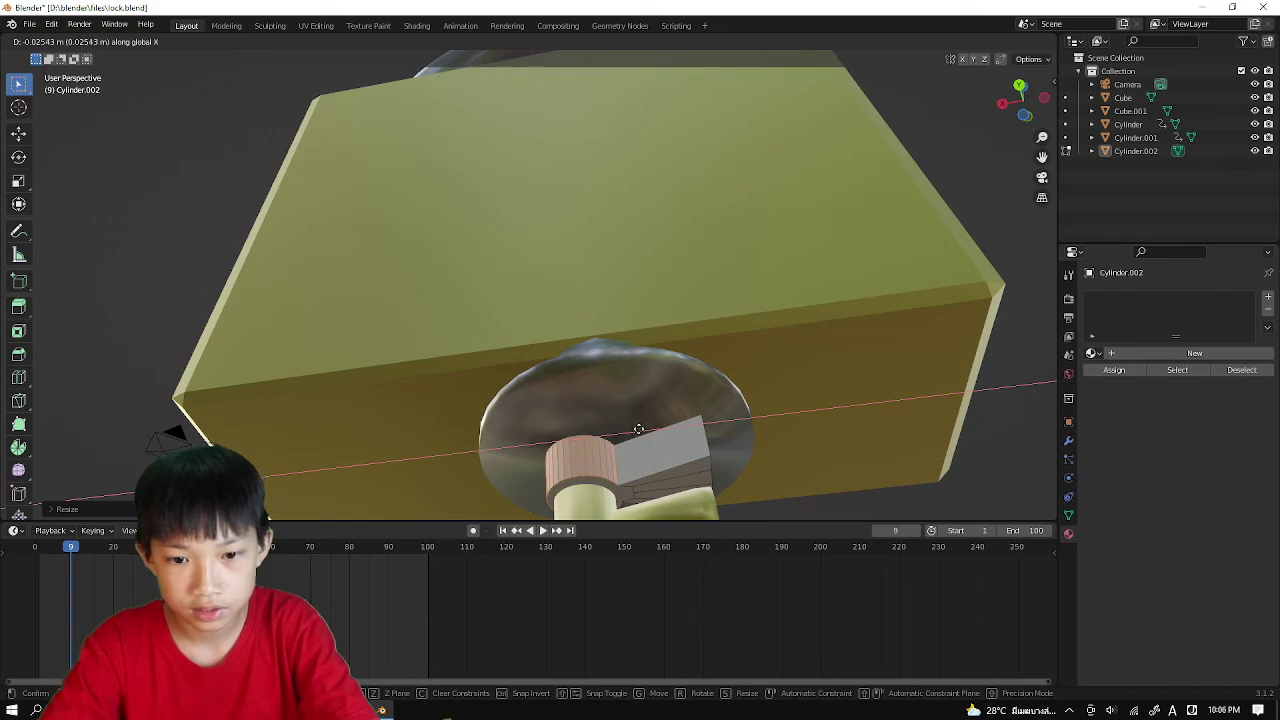
click(638, 428)
key(s)
key(shift+z)
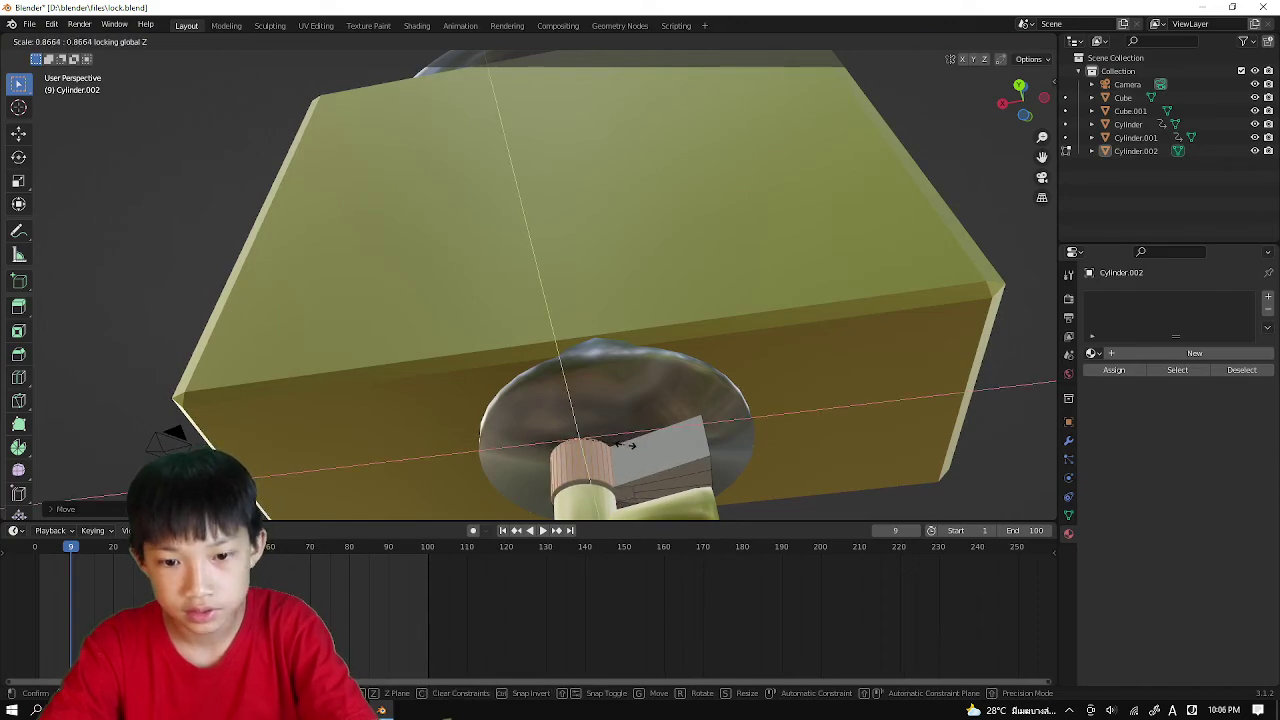
click(627, 443)
Step: Add a loop cut across the flared arm of the keyhole piece and widen the new loop along Y
middle_drag(630, 444, 584, 332)
click(439, 395)
click(435, 391)
key(s)
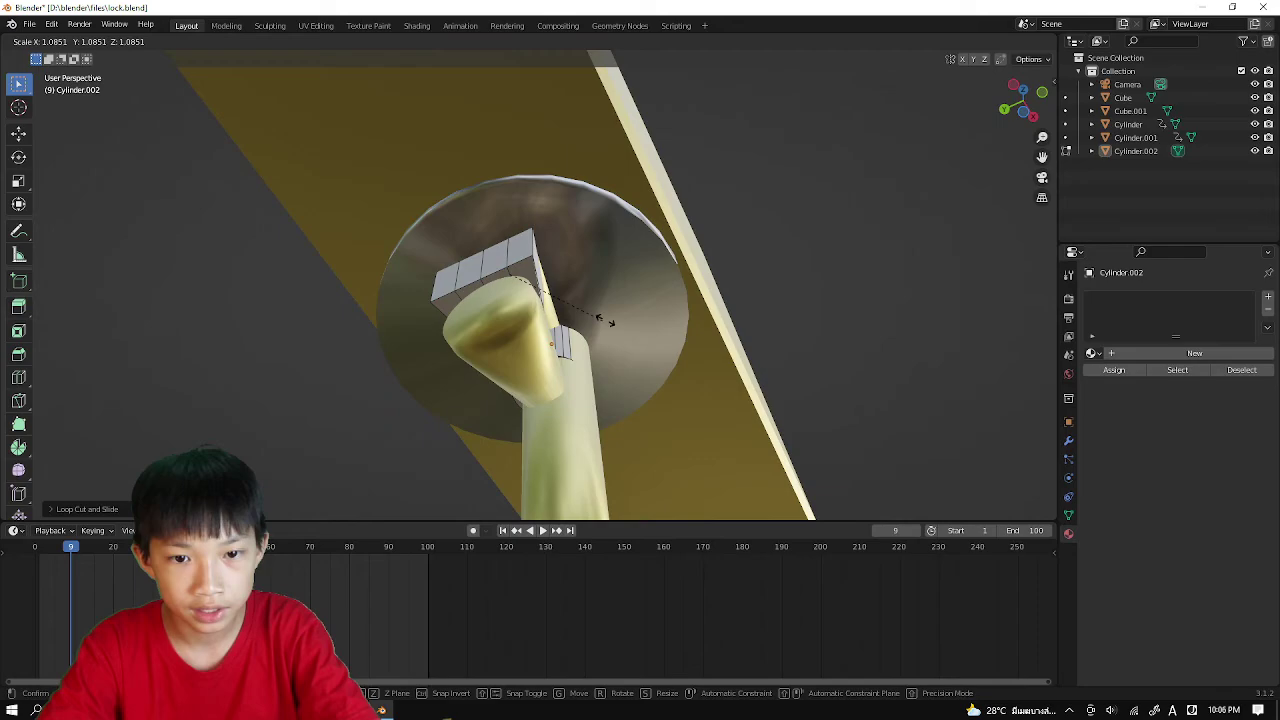
key(y)
click(634, 299)
middle_drag(634, 299, 502, 388)
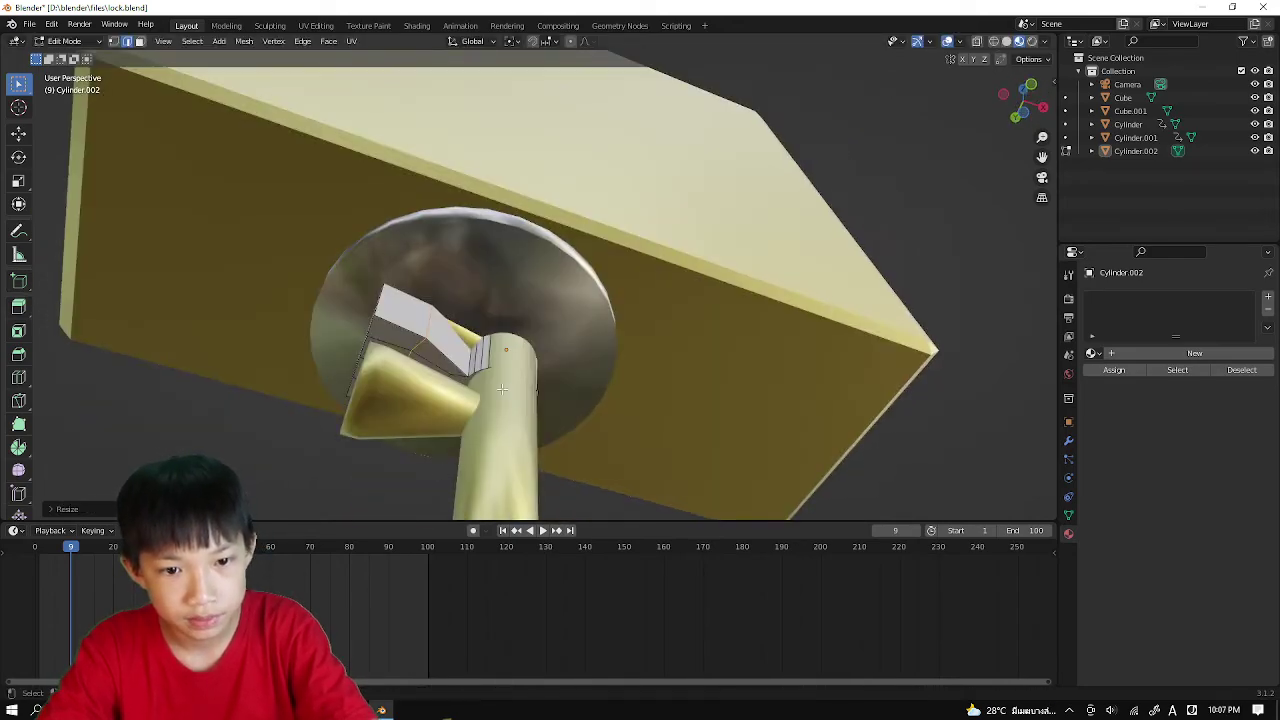
Step: Shift the new edge loop about 0.11 m along negative X towards the flared end and rescale it along Y
key(g)
key(x)
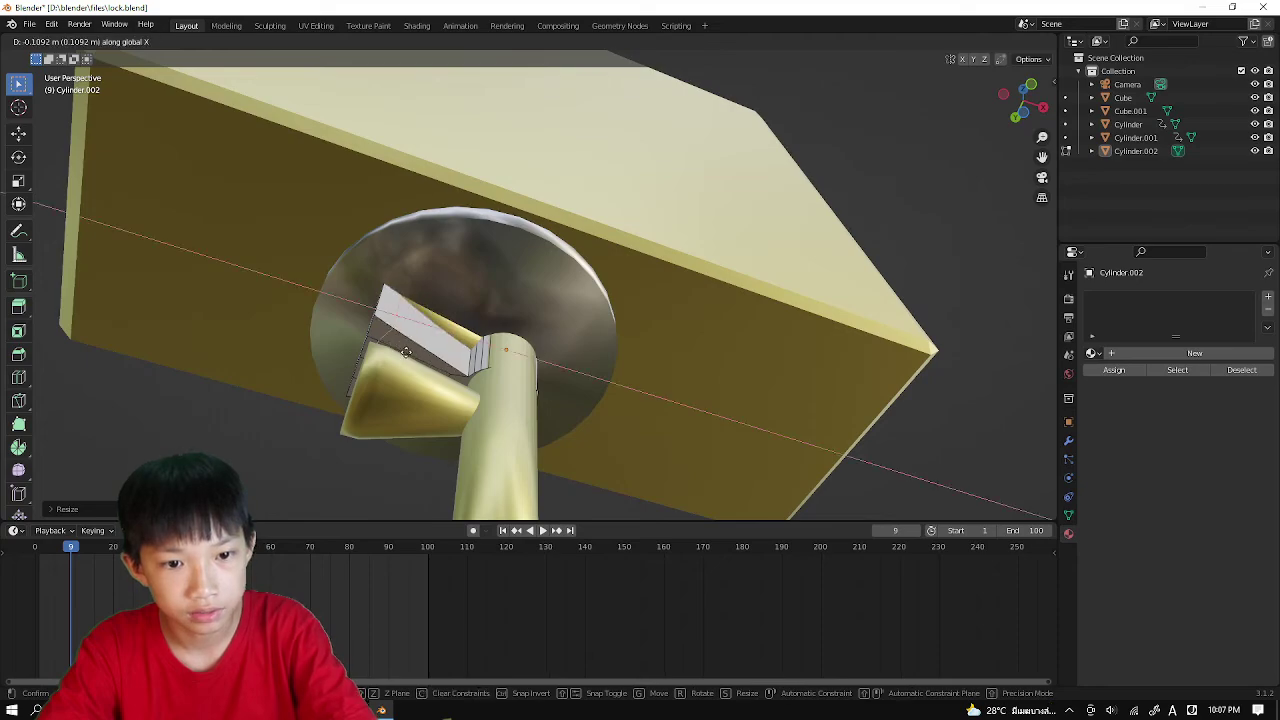
click(406, 348)
key(s)
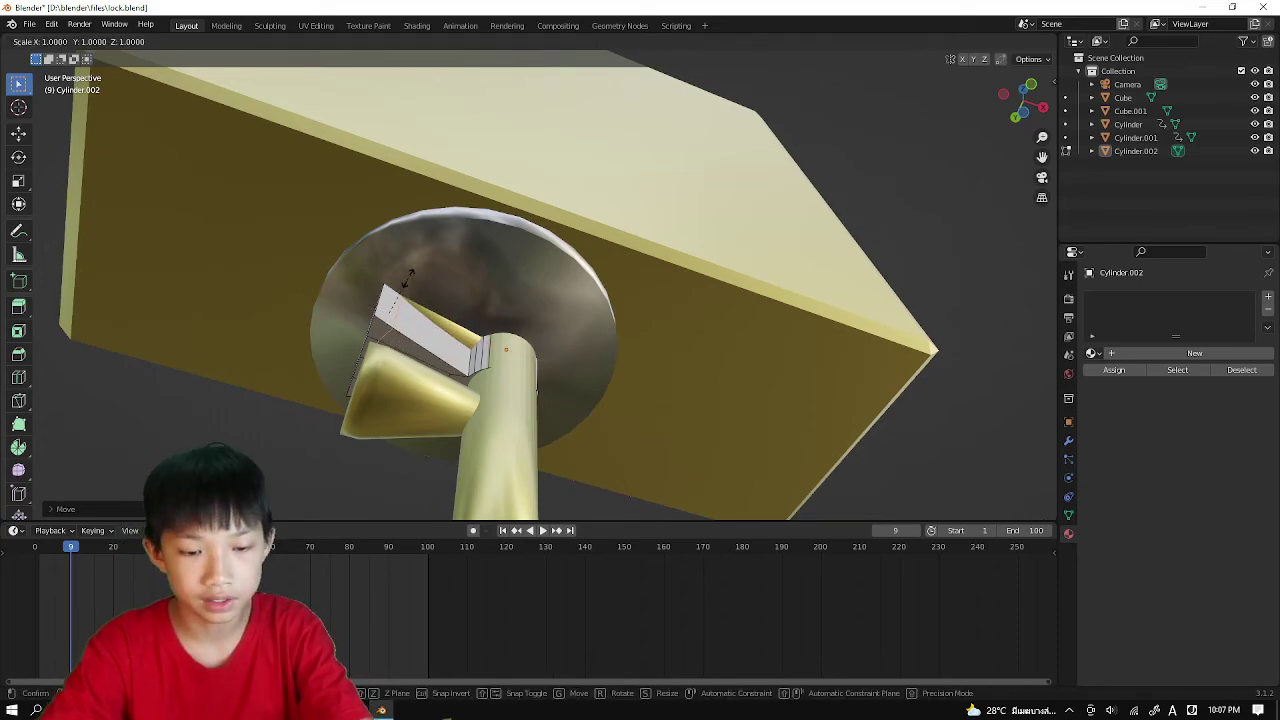
key(y)
click(408, 270)
Step: Widen the flared arm's edge loop slightly along Y, to a scale of about 1.05
middle_drag(408, 270, 755, 410)
scroll(453, 295, up, 3)
key(s)
key(x)
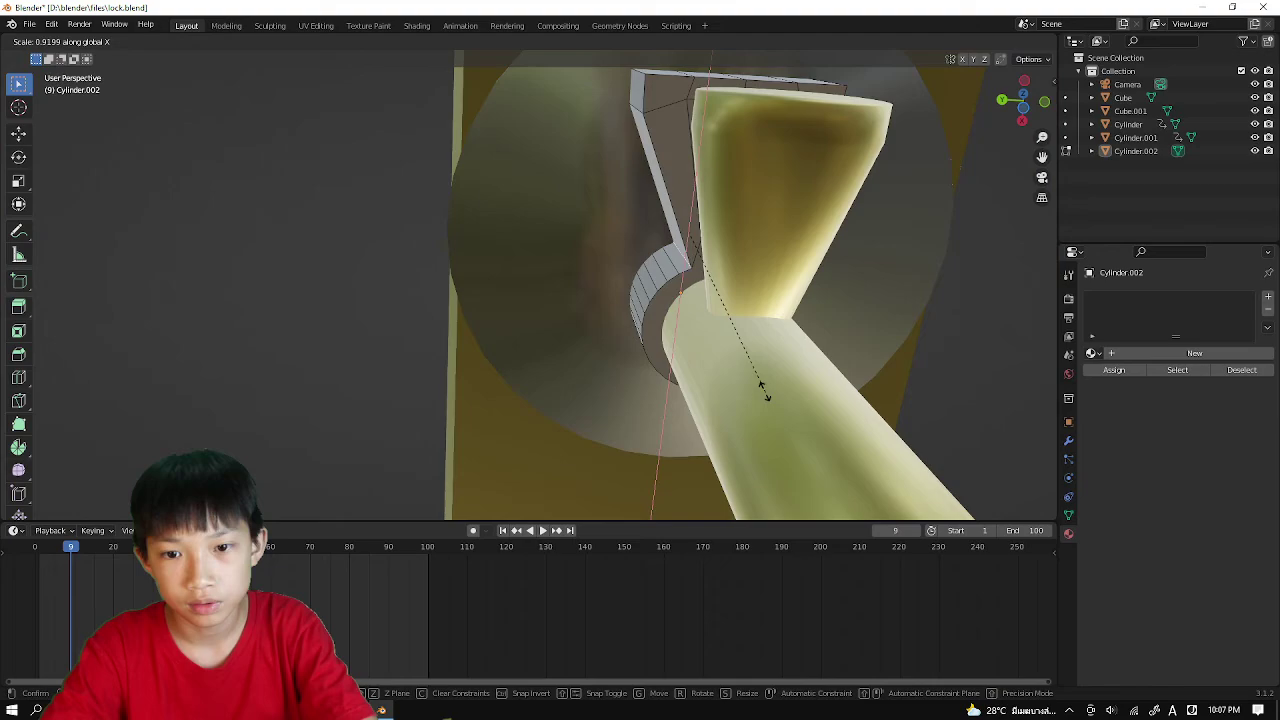
key(y)
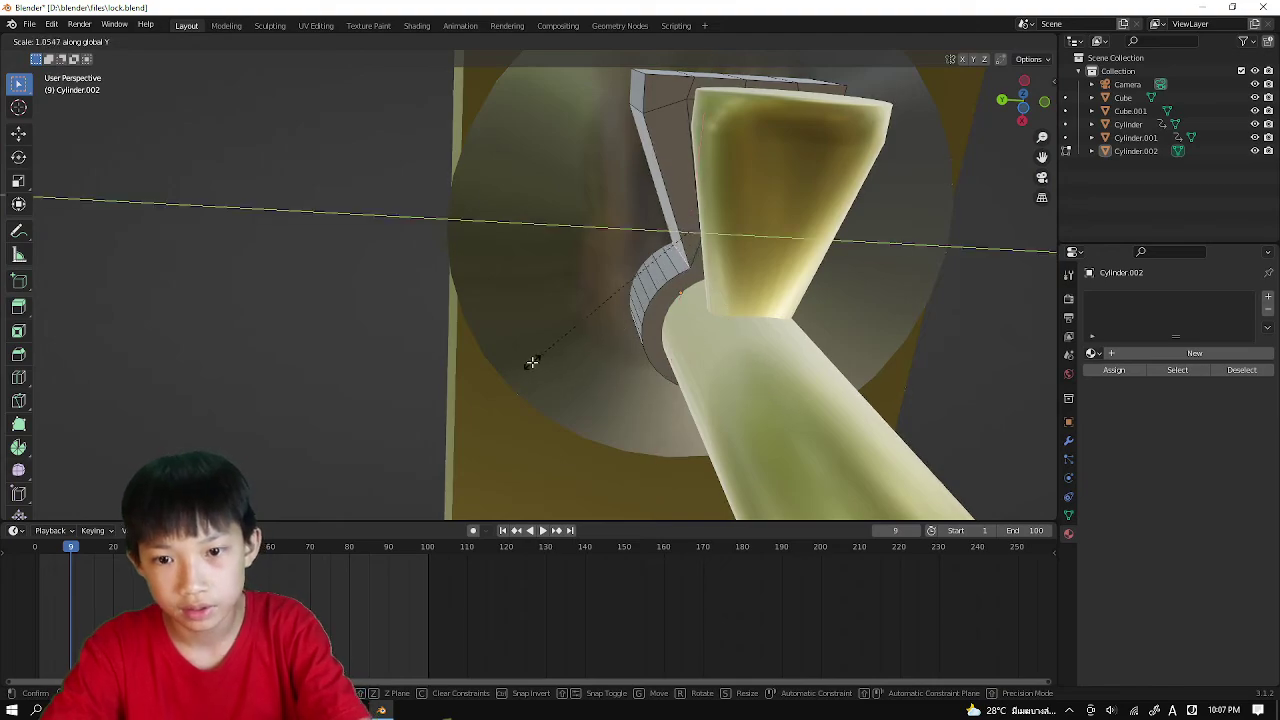
click(532, 362)
Step: Examine from directly below how the keyhole piece and disc line up with the key and padlock body
click(1024, 114)
scroll(580, 229, up, 2)
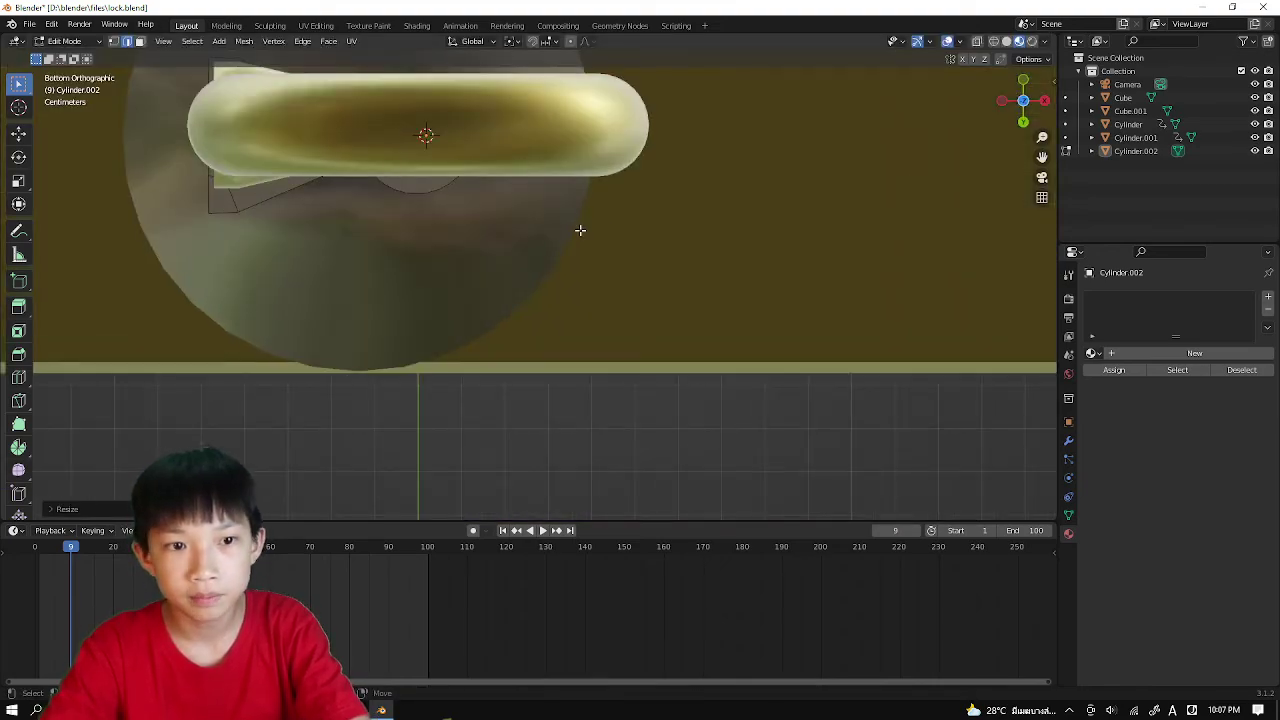
shift+middle_drag(580, 229, 695, 343)
shift+middle_drag(619, 331, 705, 354)
scroll(626, 334, up, 2)
shift+middle_drag(563, 362, 633, 371)
scroll(530, 293, down, 2)
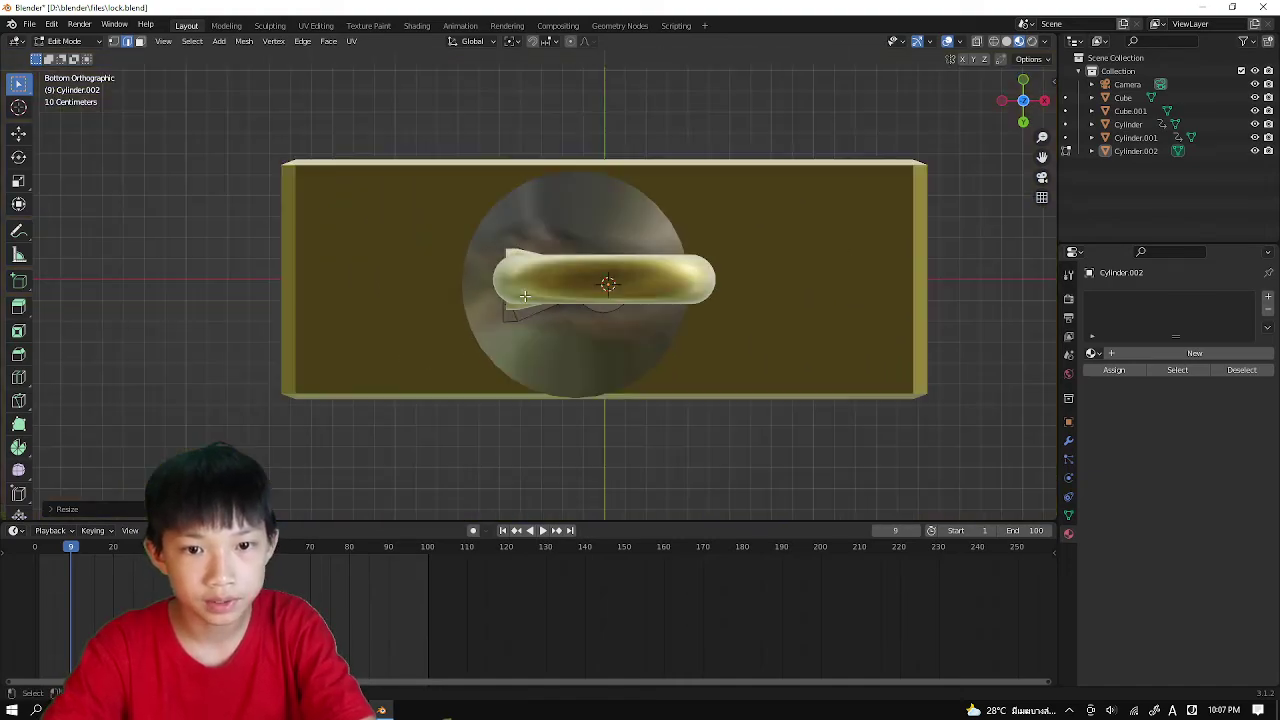
scroll(524, 296, up, 1)
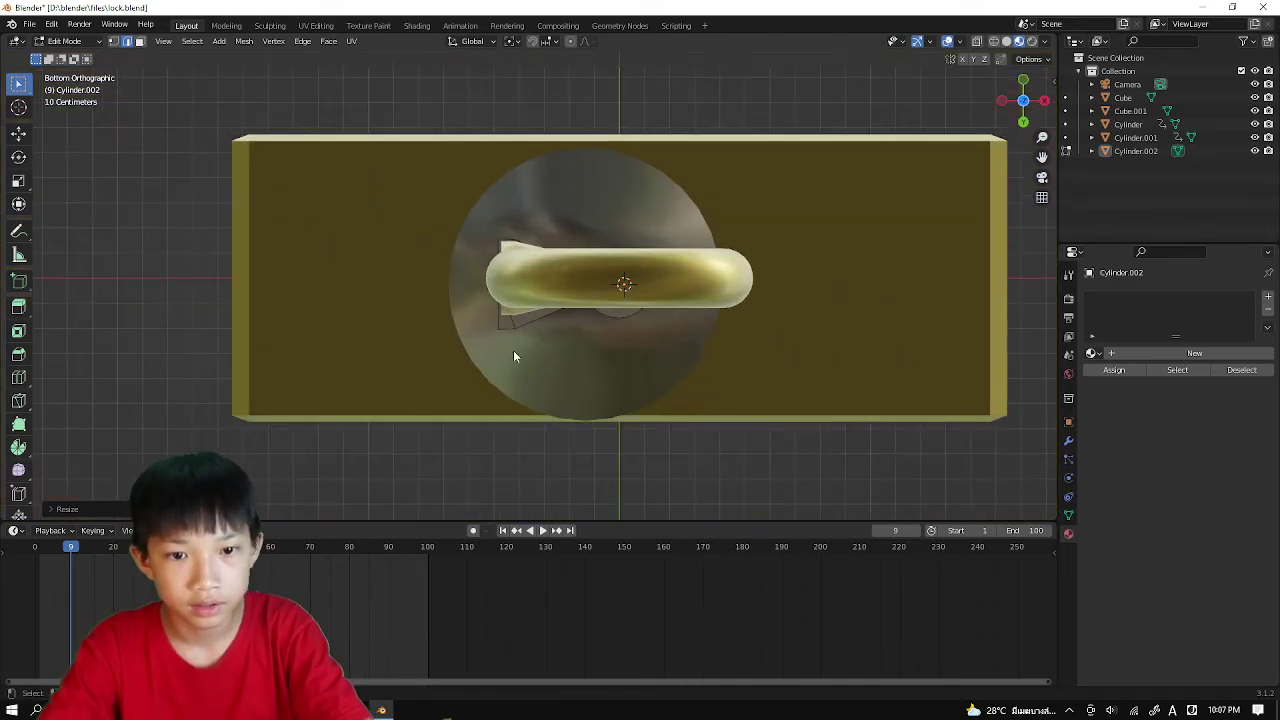
Step: In Object Mode, move the disc and keyhole piece together about 0.029 m along negative Y to centre them on the body
key(Tab)
click(558, 360)
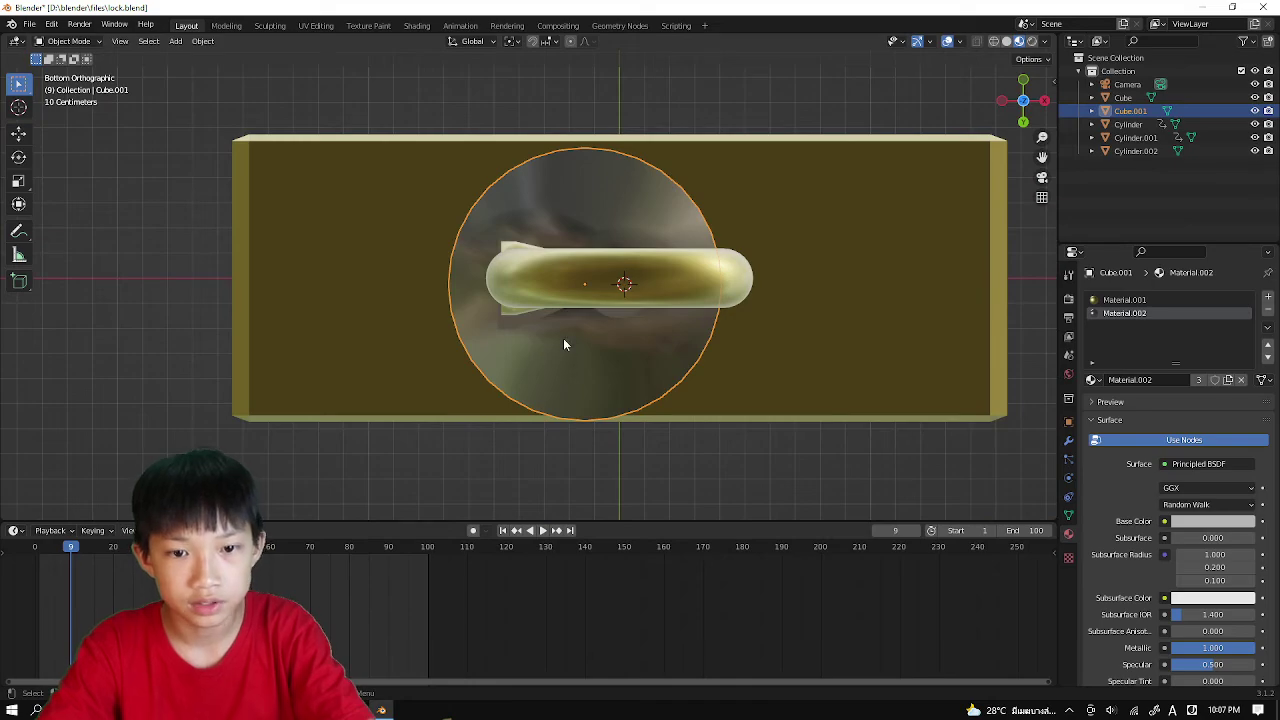
shift+click(509, 326)
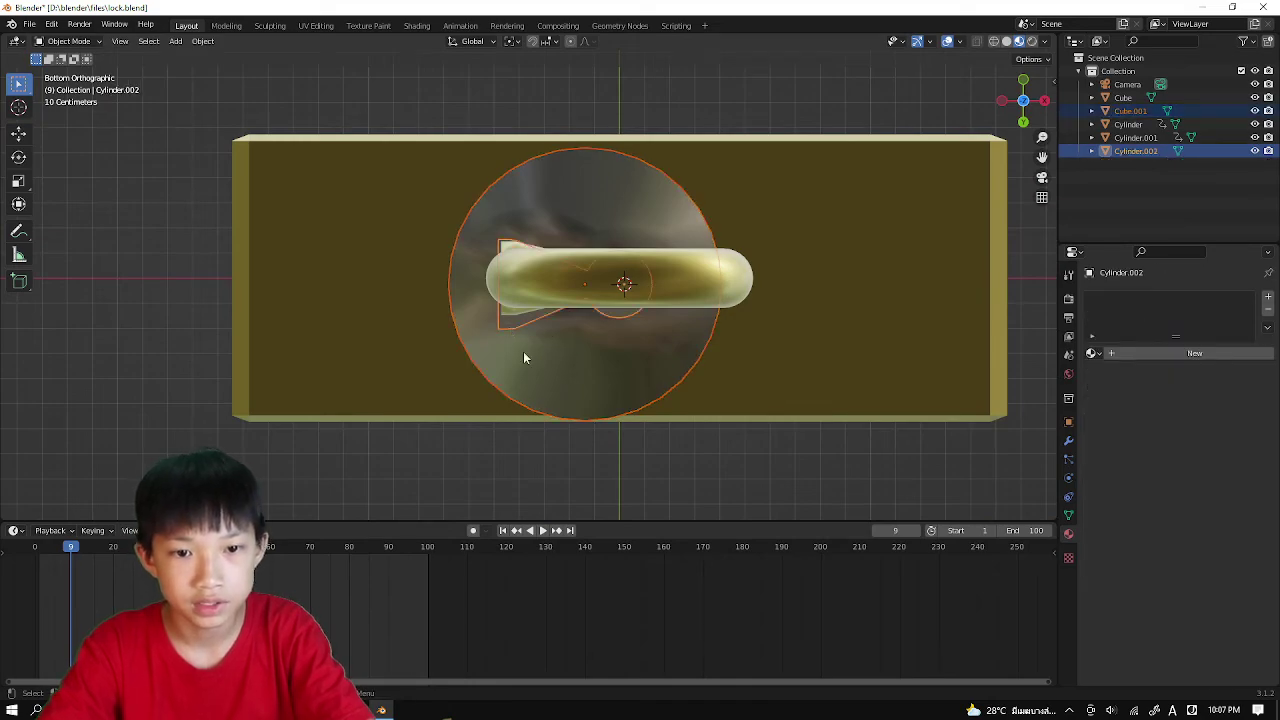
middle_drag(523, 351, 815, 245)
click(1025, 118)
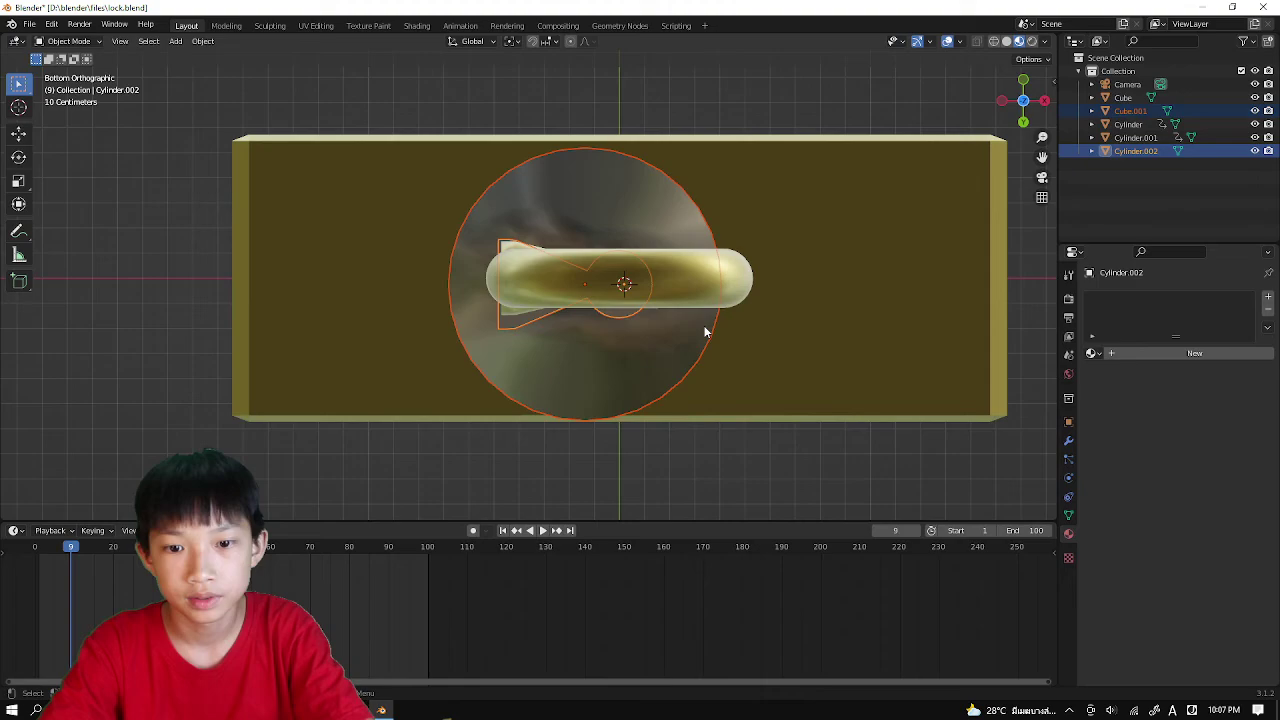
key(g)
key(y)
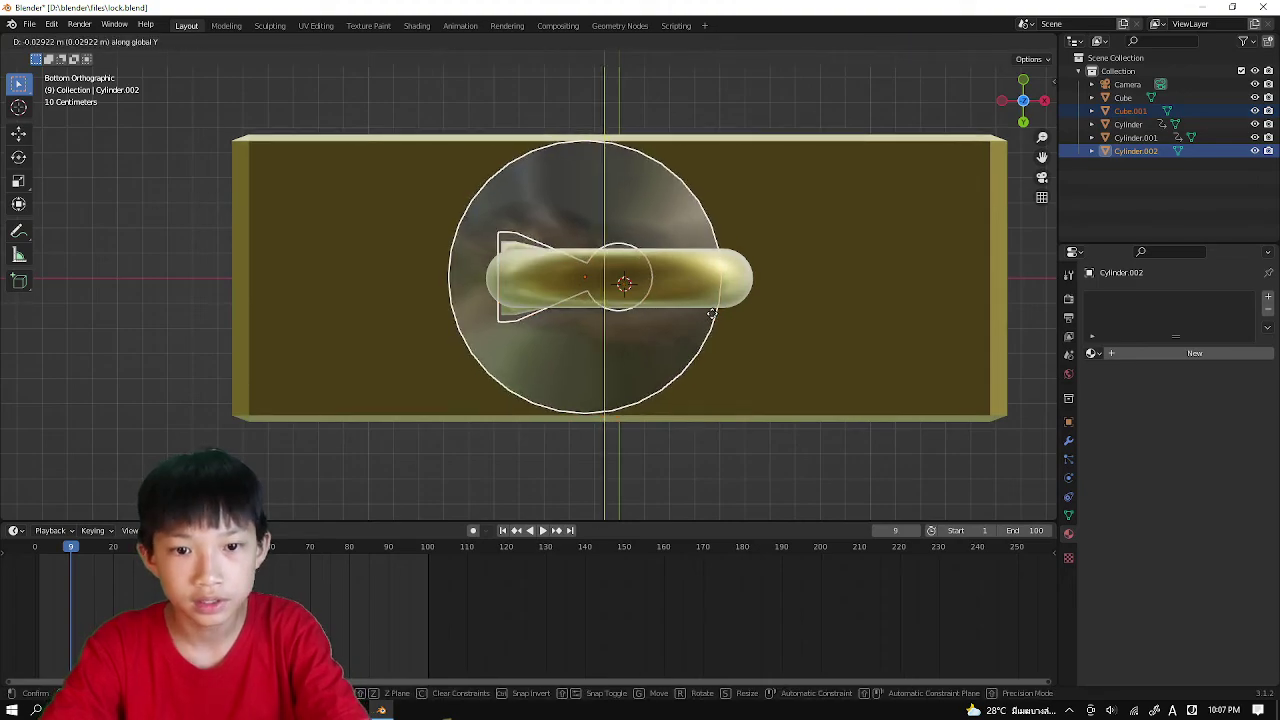
click(712, 313)
Step: Select the keyhole piece and the disc and isolate them in local view
middle_drag(712, 313, 795, 288)
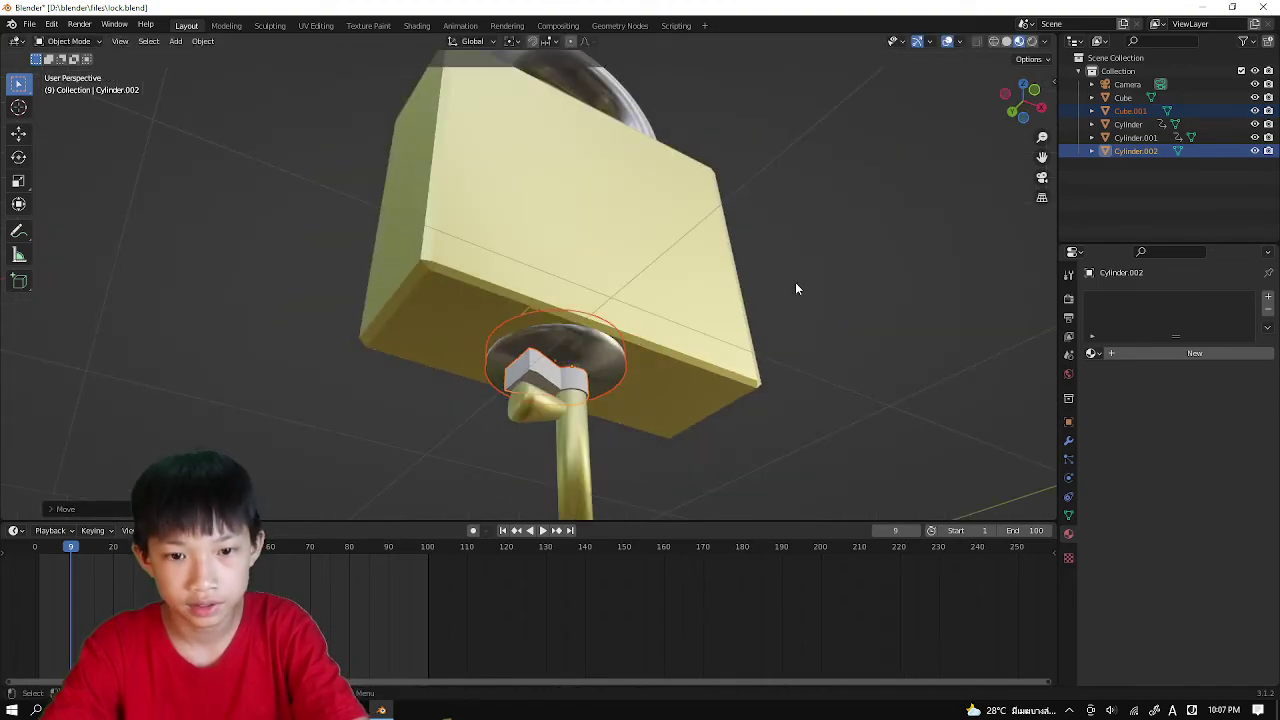
middle_drag(723, 373, 787, 352)
click(787, 352)
scroll(692, 371, down, 2)
middle_drag(692, 371, 580, 408)
scroll(618, 396, up, 2)
click(575, 398)
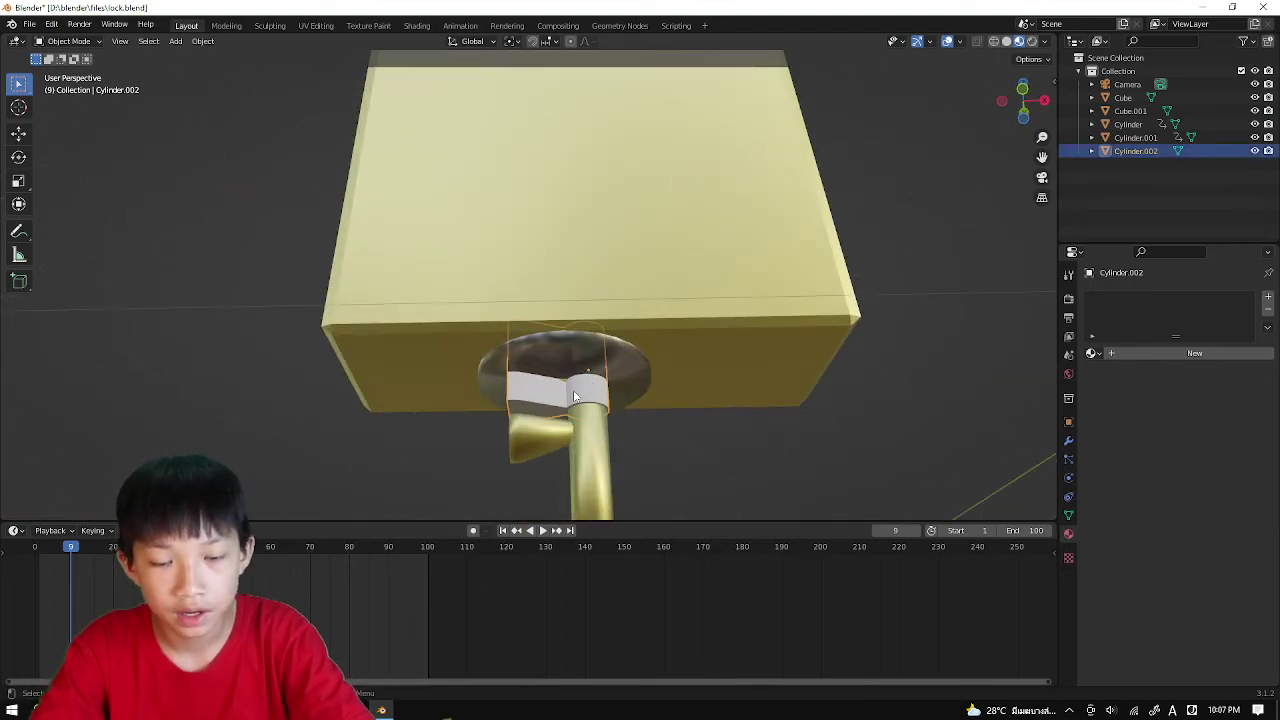
shift+click(566, 362)
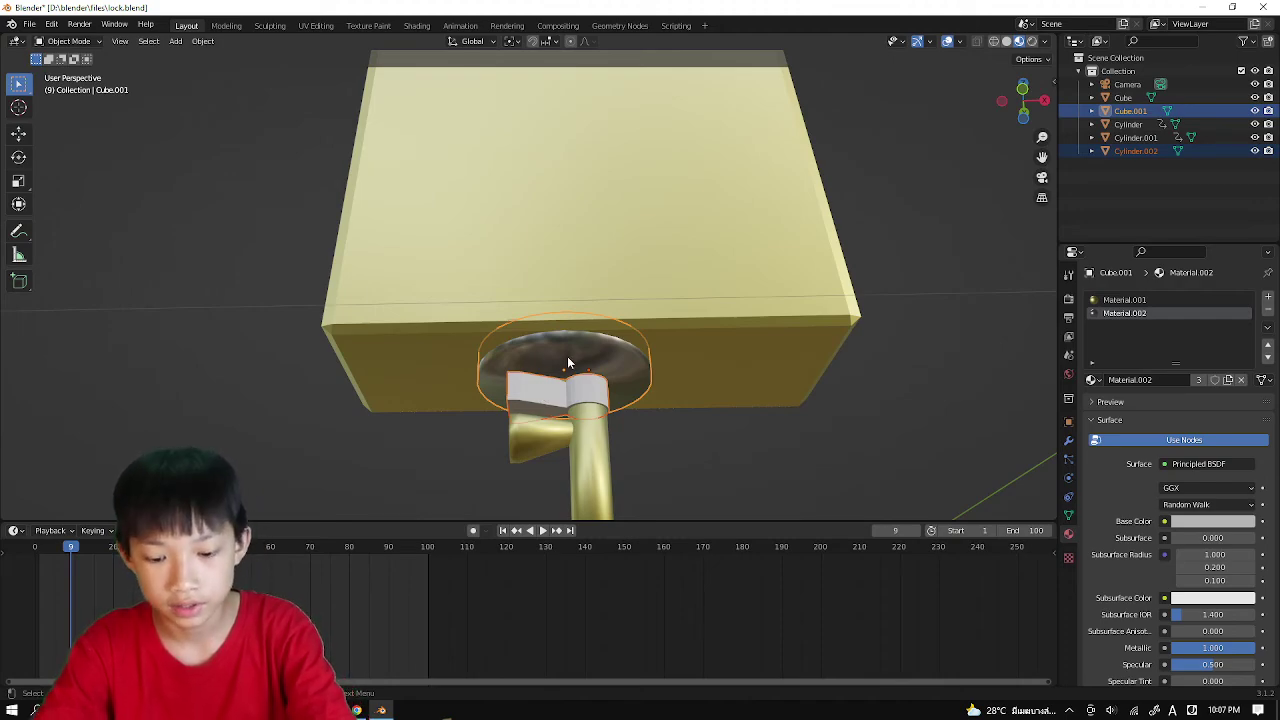
key(slash)
middle_drag(526, 384, 500, 500)
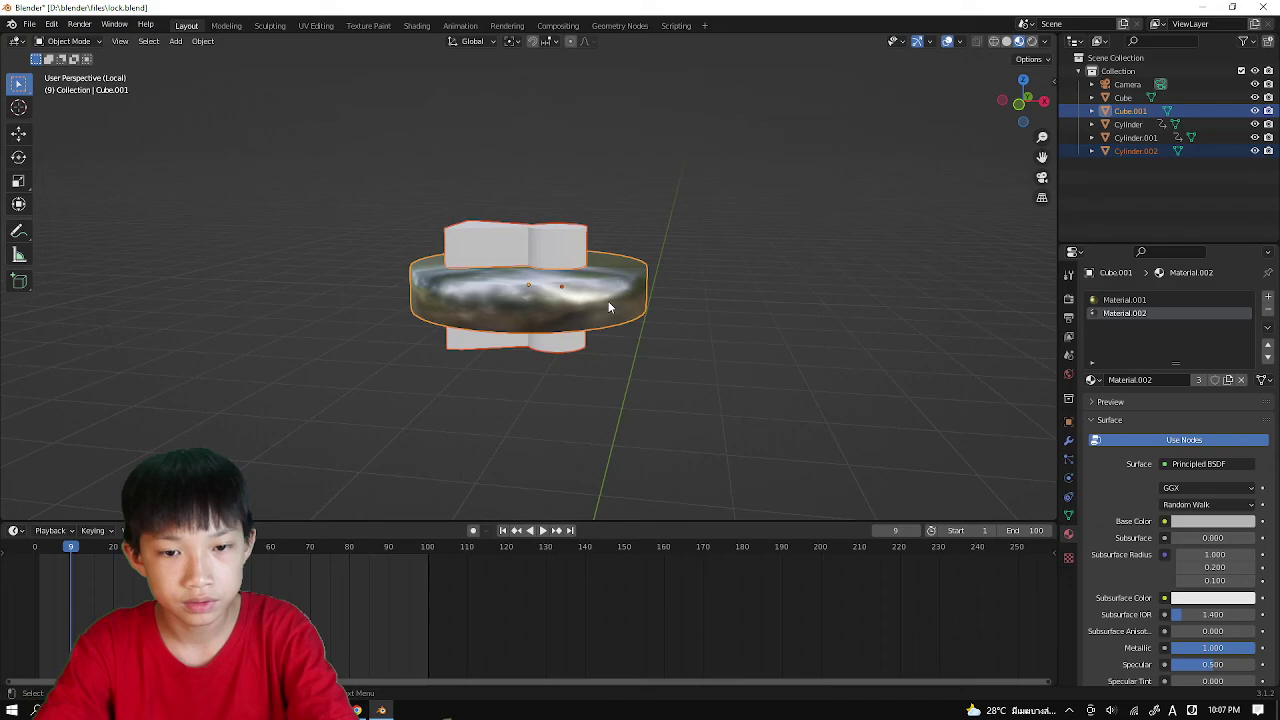
Step: Add a Boolean modifier in Difference mode to the disc, using the keyhole piece Cylinder.002 as the cutting object
key(alt+a)
click(568, 328)
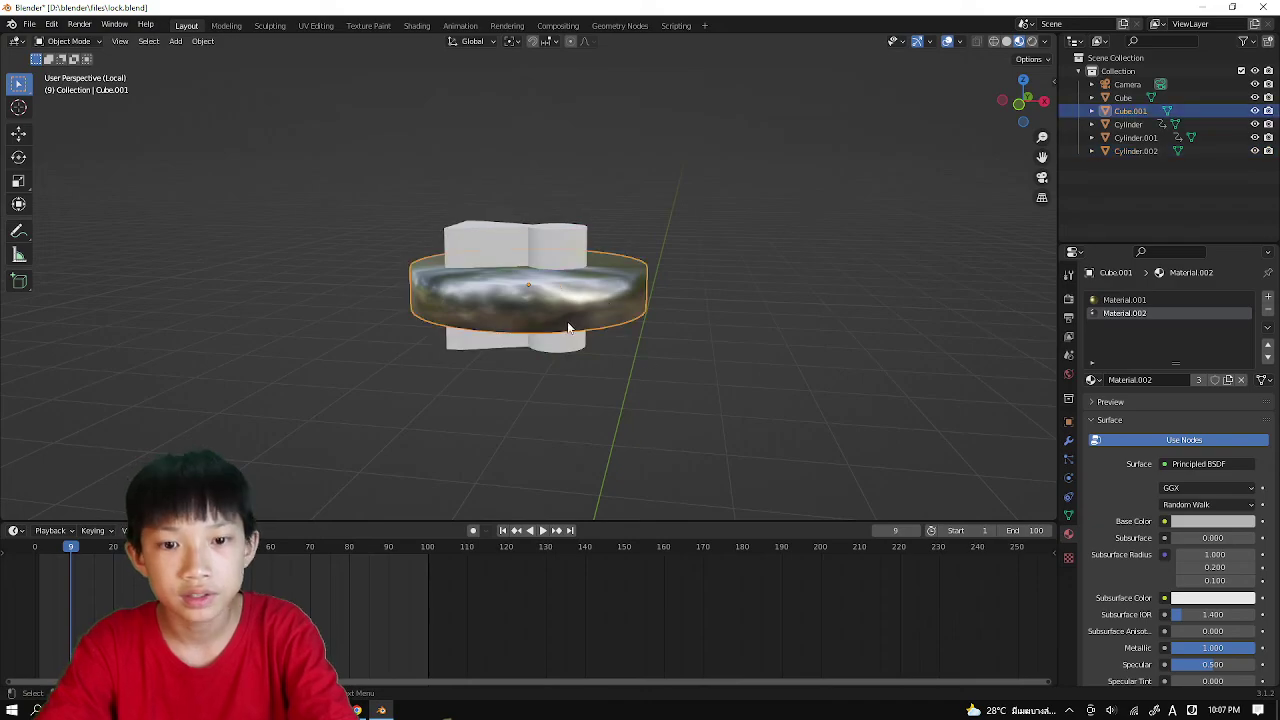
click(1068, 440)
click(1110, 297)
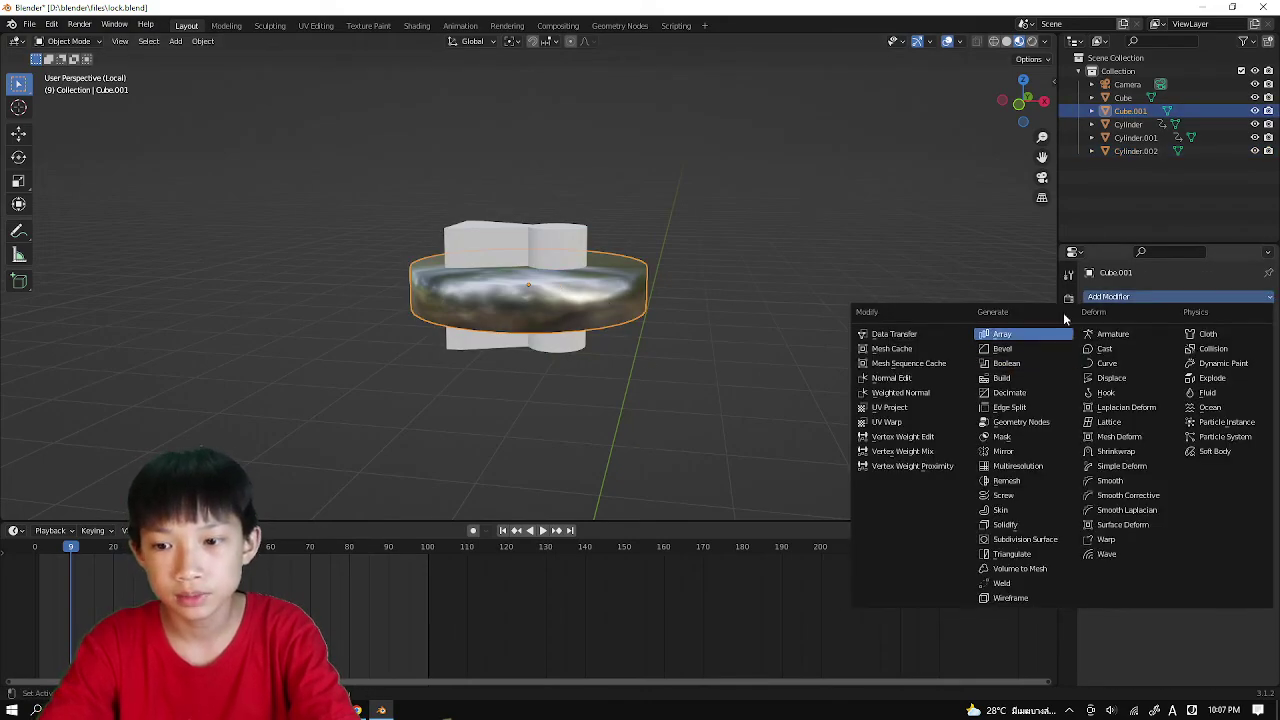
click(1013, 366)
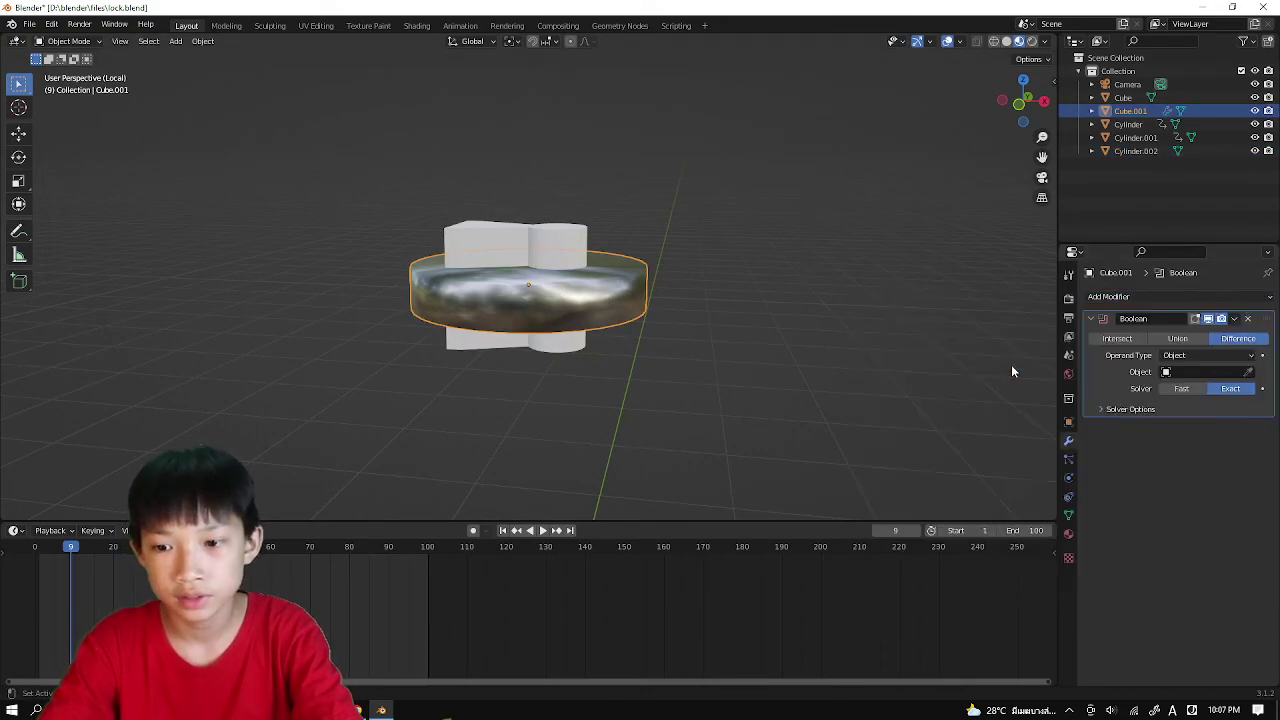
click(1248, 372)
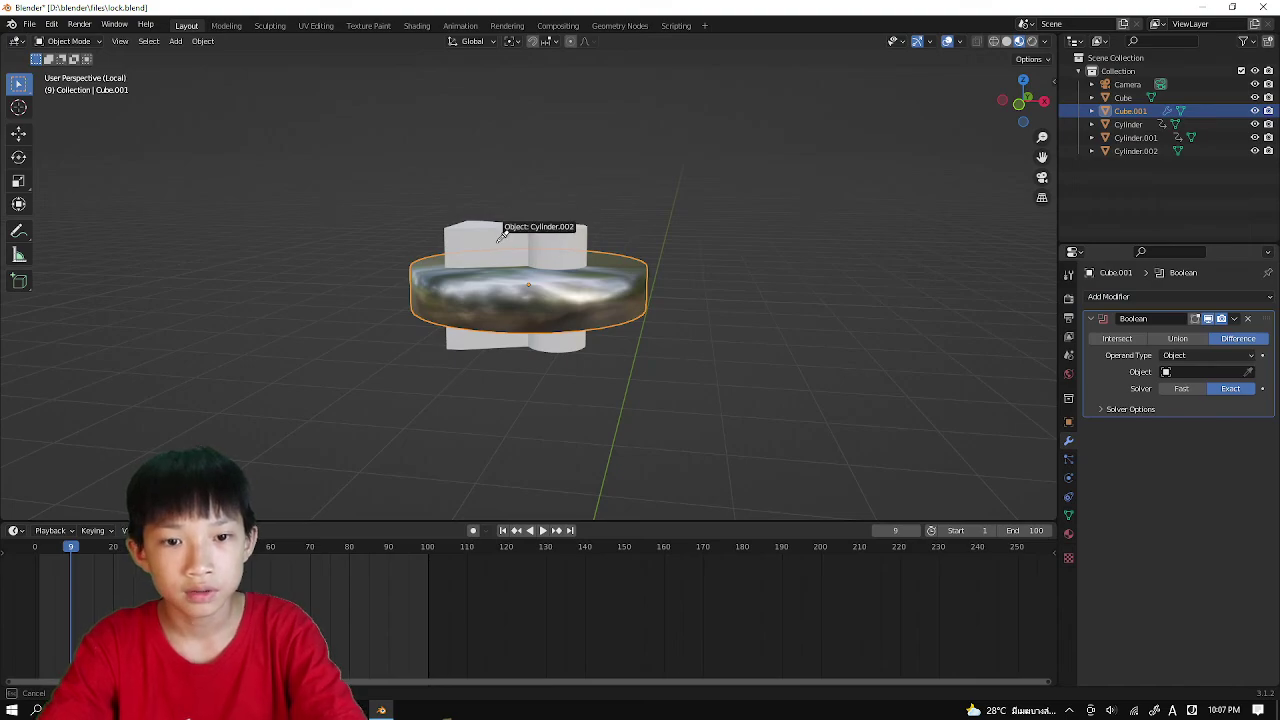
click(508, 202)
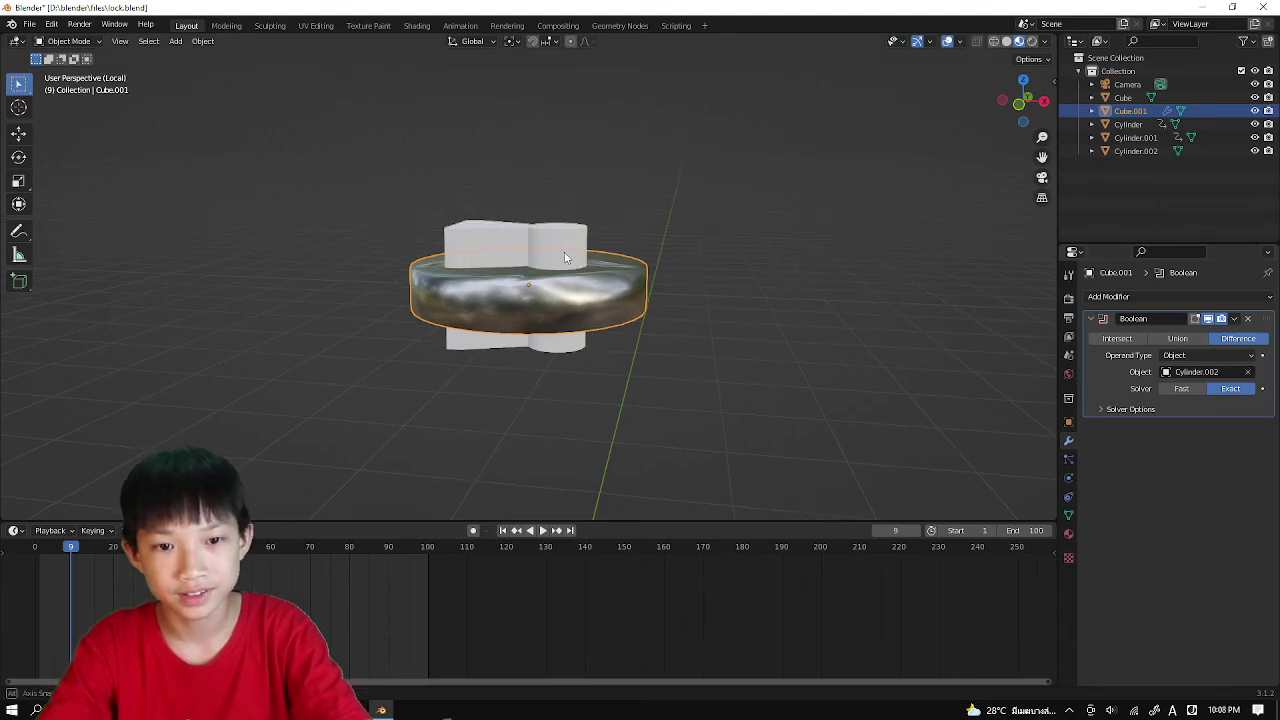
middle_drag(440, 225, 543, 291)
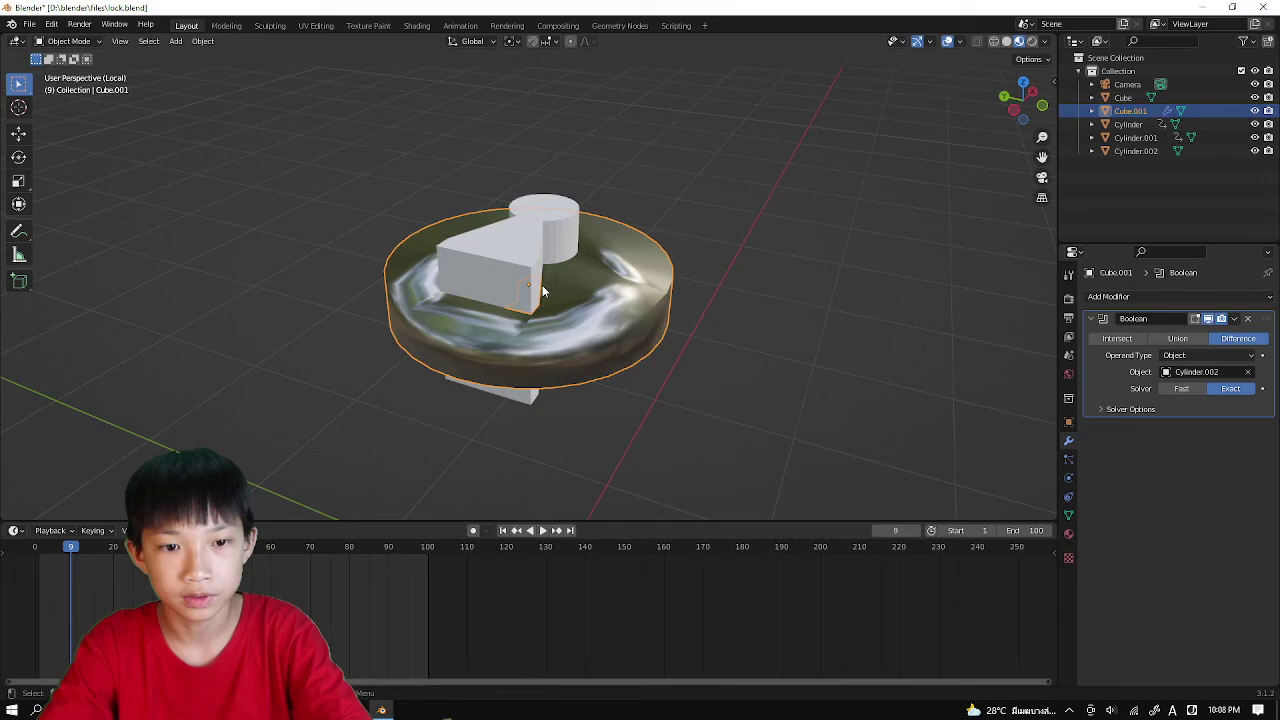
Step: Apply the disc's Boolean modifier and delete the keyhole-shaped cutting piece
click(1234, 318)
click(1190, 331)
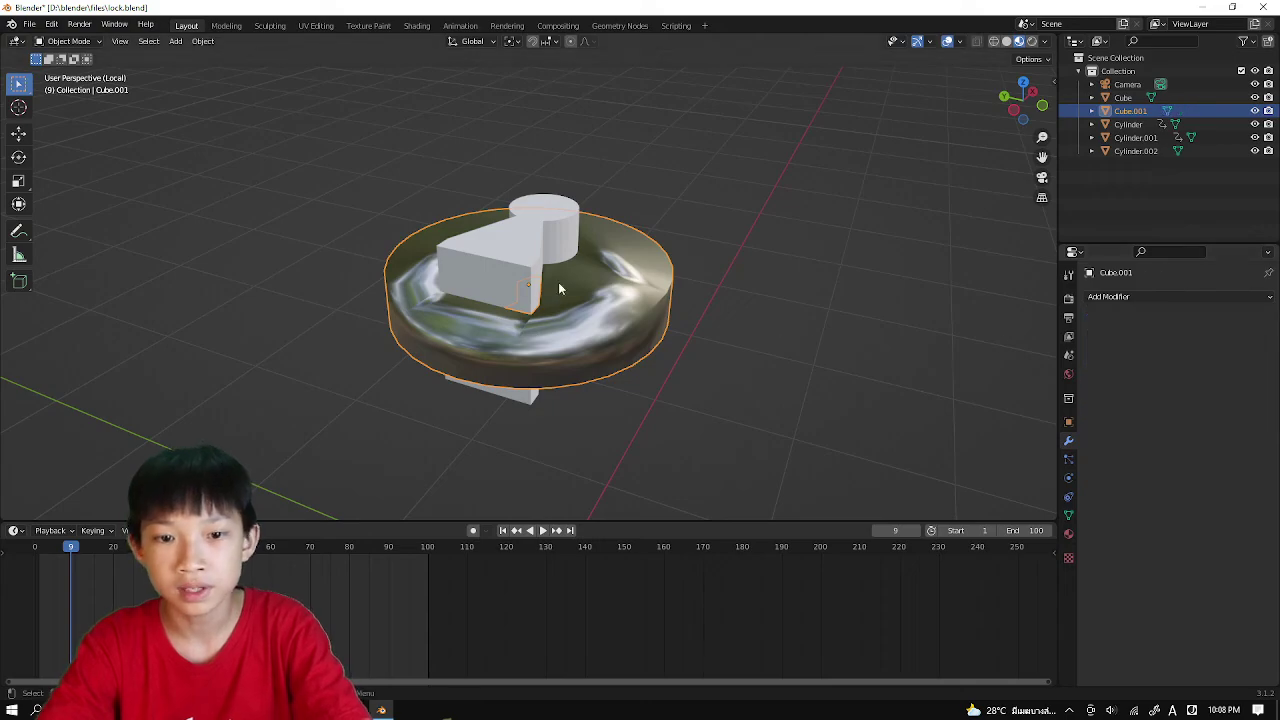
click(525, 259)
key(Delete)
Step: Leave local view and play the animation to check the cut keyhole against the key from below
middle_drag(481, 442, 352, 518)
key(KP_Divide)
key(space)
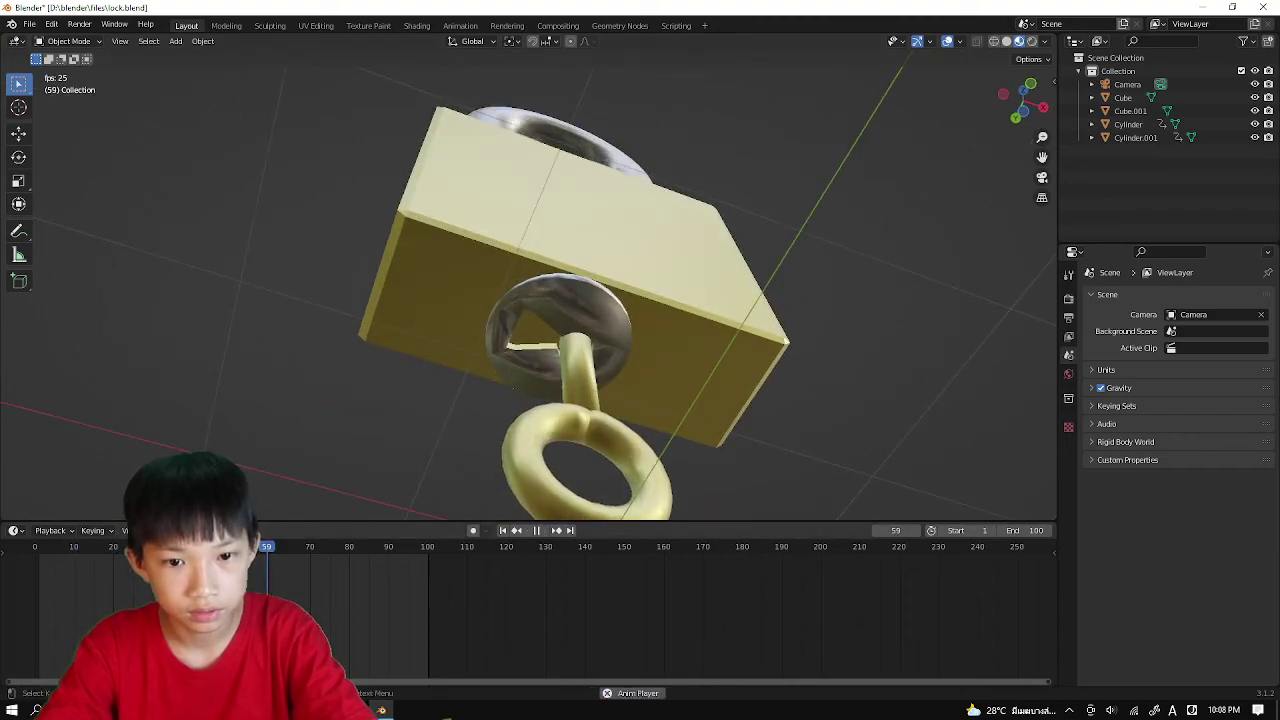
key(space)
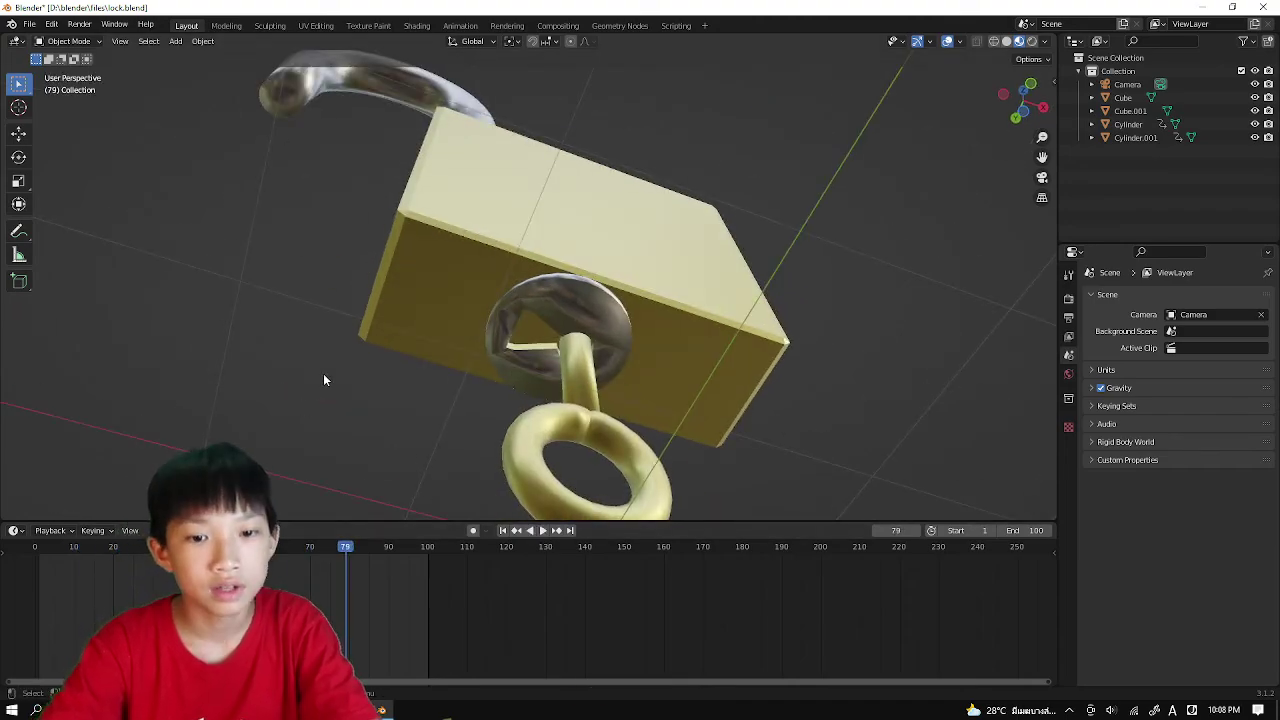
Step: Select the disc on the padlock's underside, isolate it in local view and open it in Edit Mode
click(514, 314)
key(g)
click(513, 315)
middle_drag(513, 315, 481, 374)
key(Tab)
key(Tab)
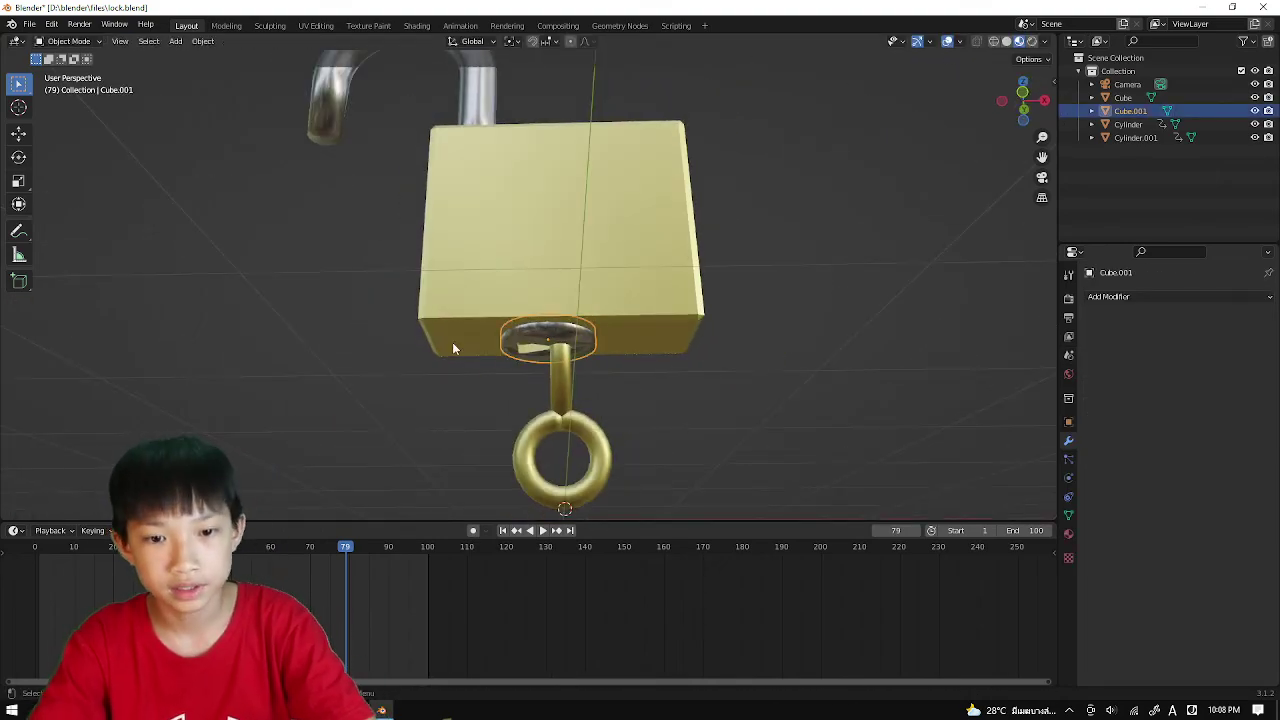
key(KP_Divide)
middle_drag(513, 330, 577, 400)
key(Tab)
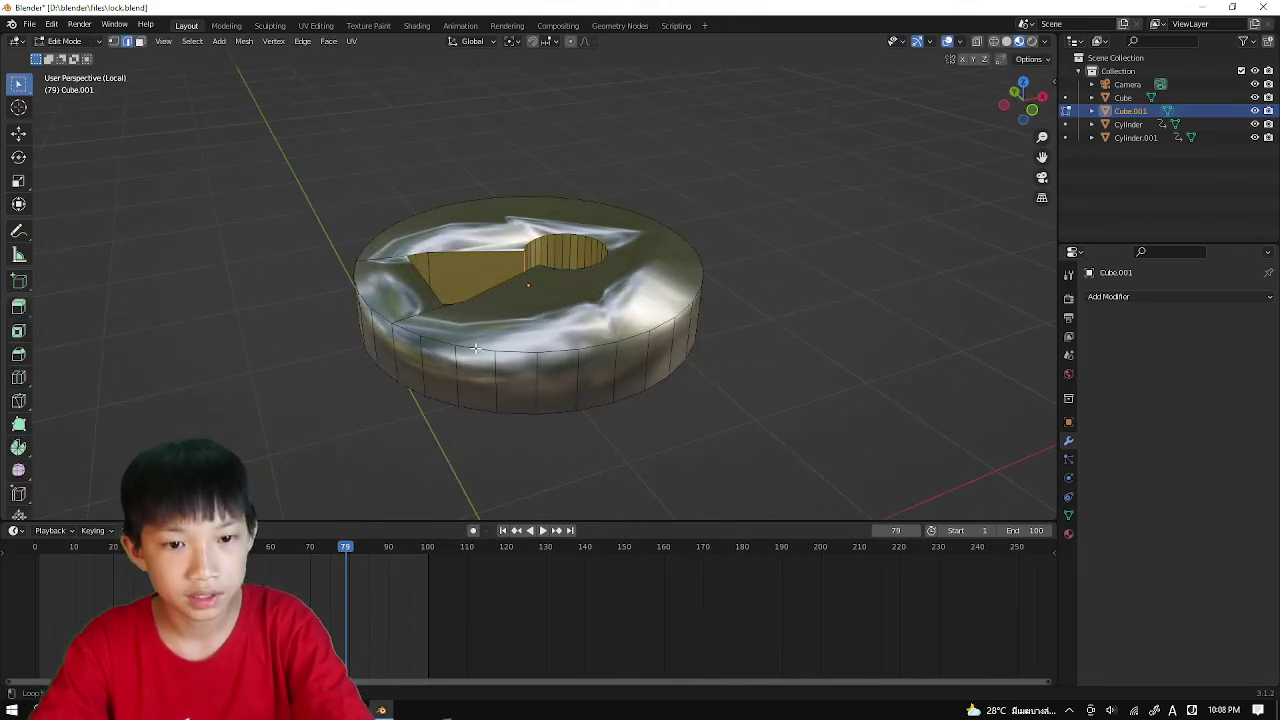
Step: Extrude the disc's upper outer edge loop upward along Z to form a tall cylindrical wall
alt+click(410, 332)
middle_drag(373, 303, 456, 353)
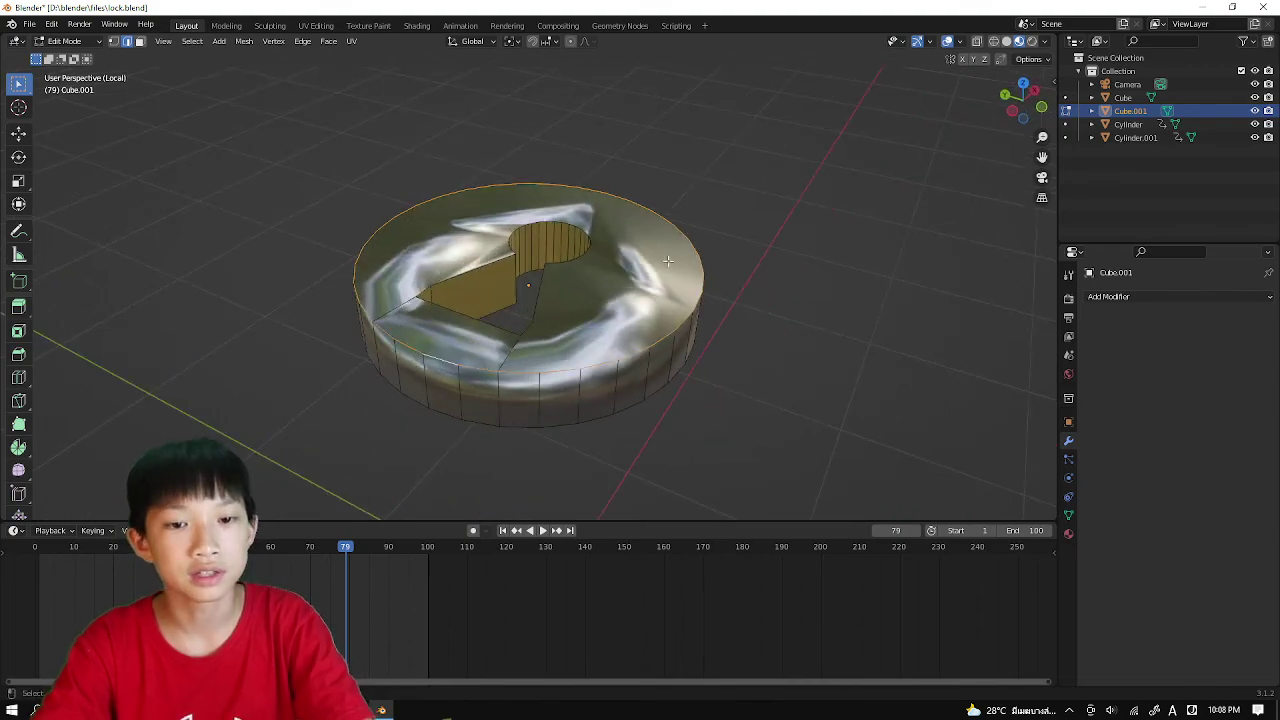
scroll(660, 276, down, 1)
key(e)
key(z)
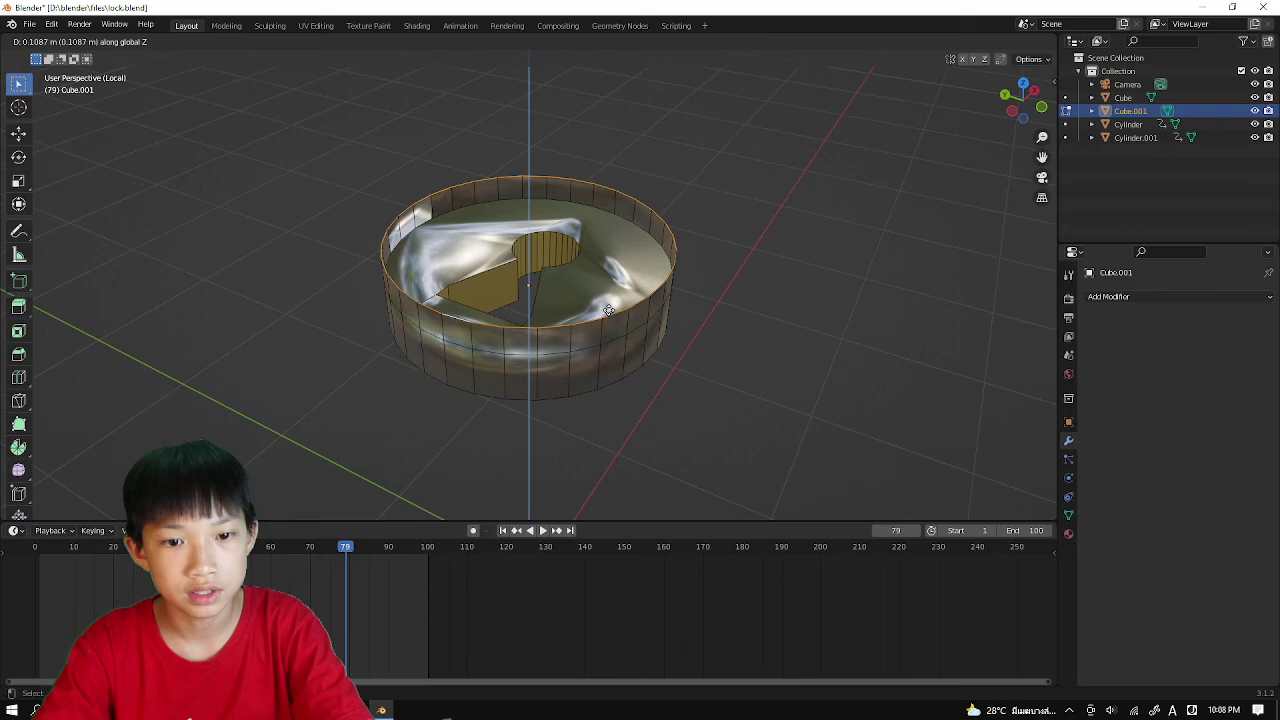
click(724, 268)
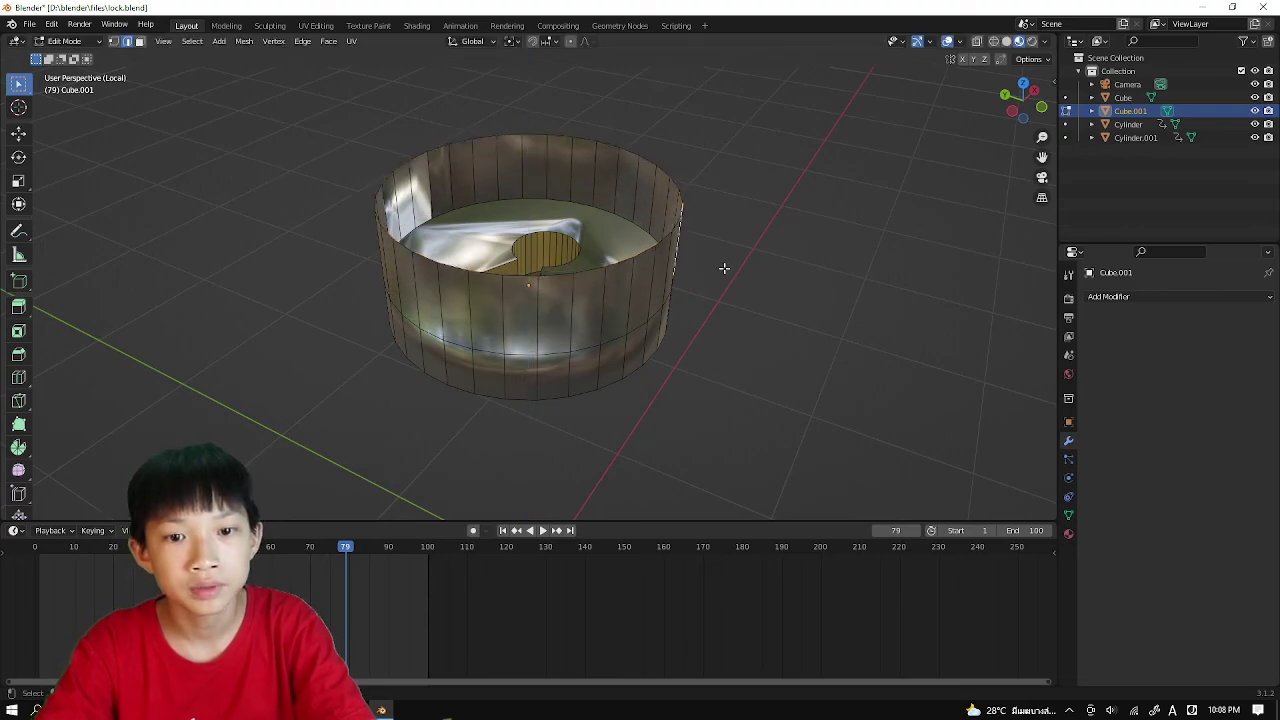
Step: Select the keyhole's upper rim and fill it with a face, excluding stray edges of the outer wall
middle_drag(724, 268, 737, 303)
scroll(737, 303, up, 4)
alt+click(436, 282)
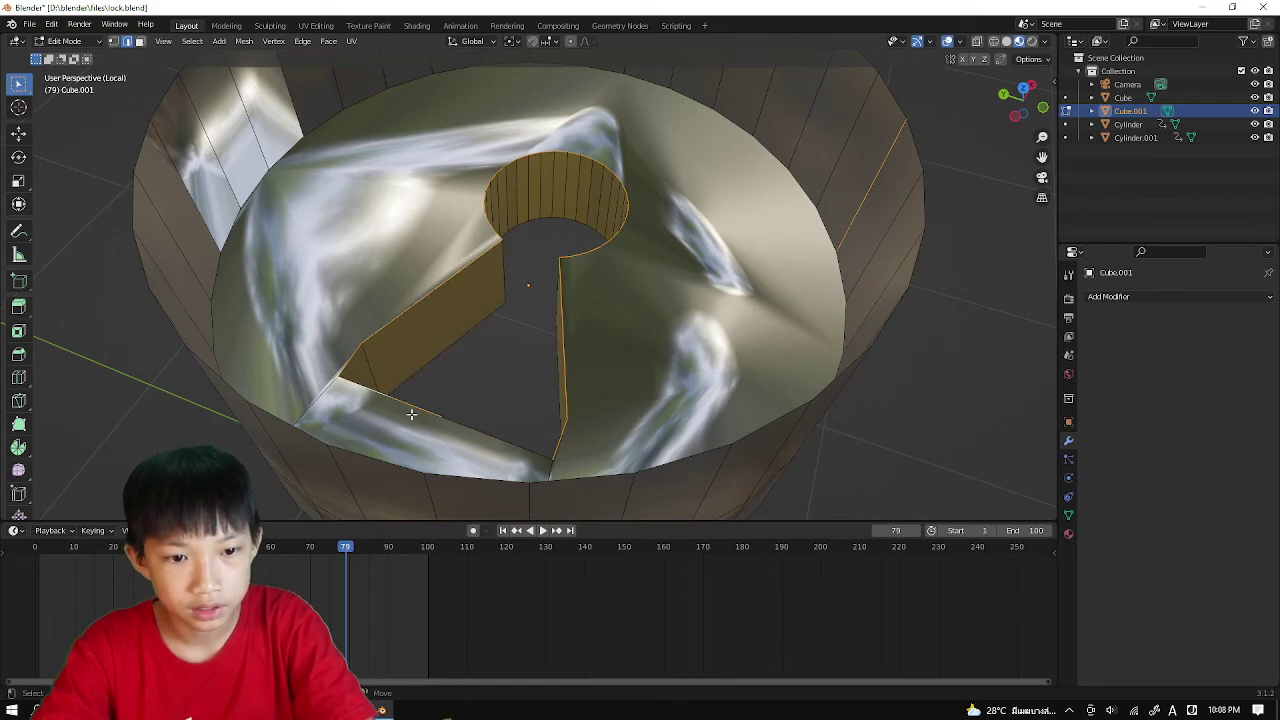
middle_drag(430, 423, 526, 436)
key(f)
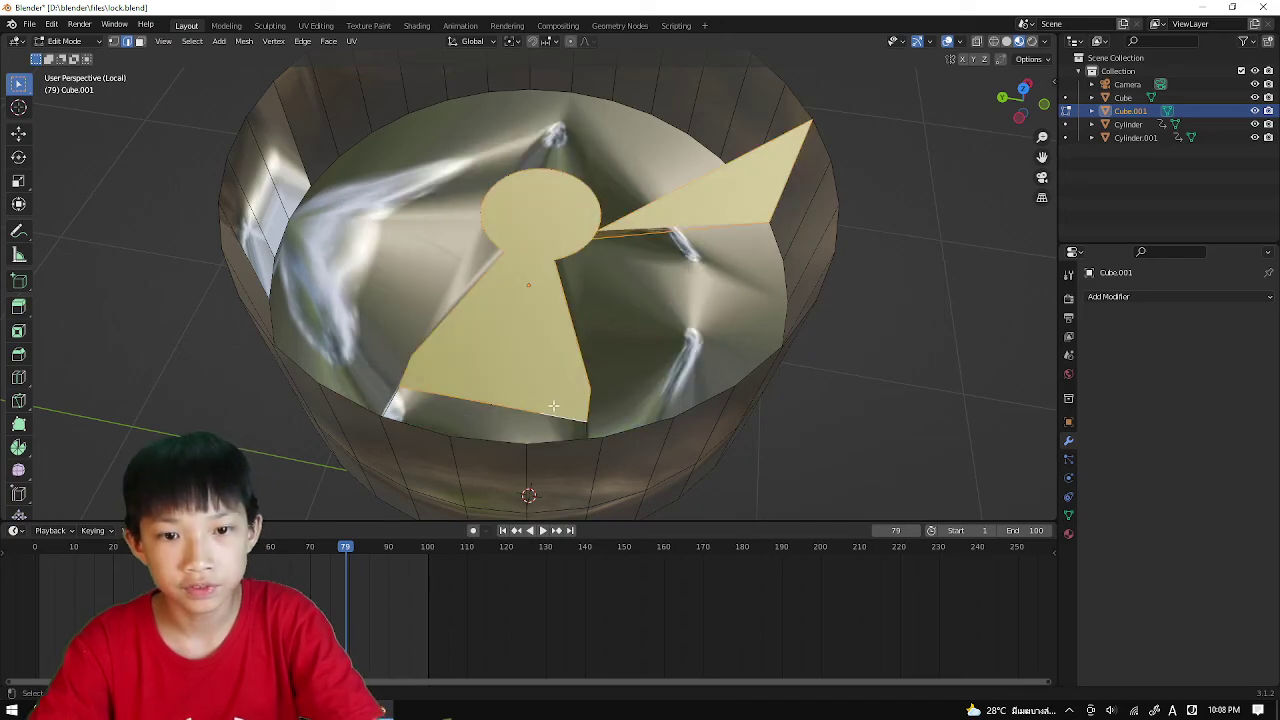
middle_drag(606, 406, 657, 406)
key(ctrl+z)
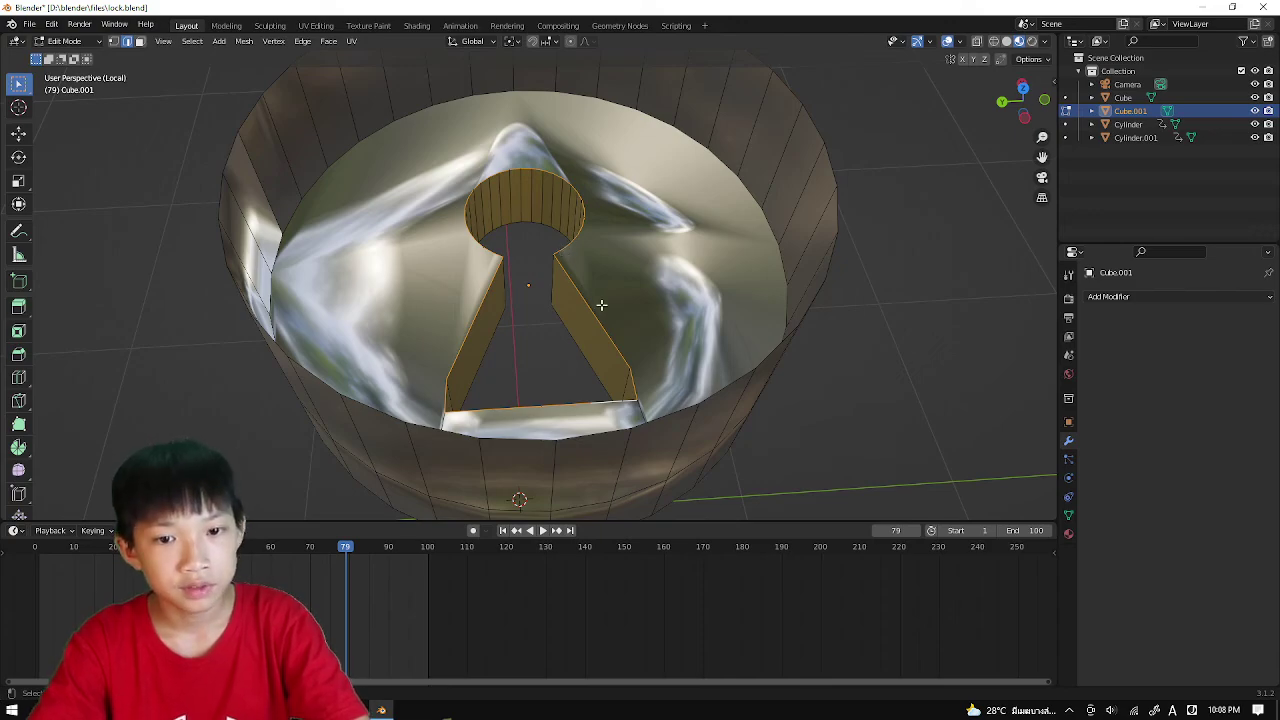
key(f)
middle_drag(598, 312, 747, 214)
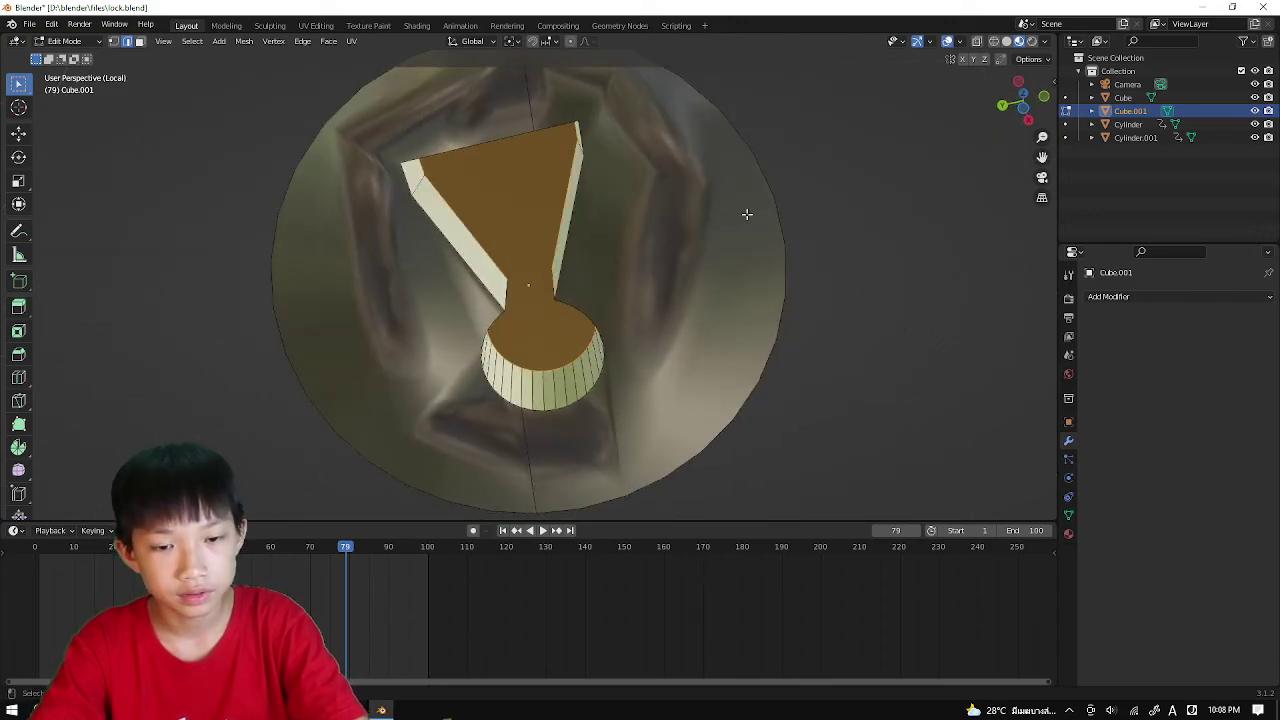
Step: Select the keyhole's inner faces and create a new material in a third material slot
key(3)
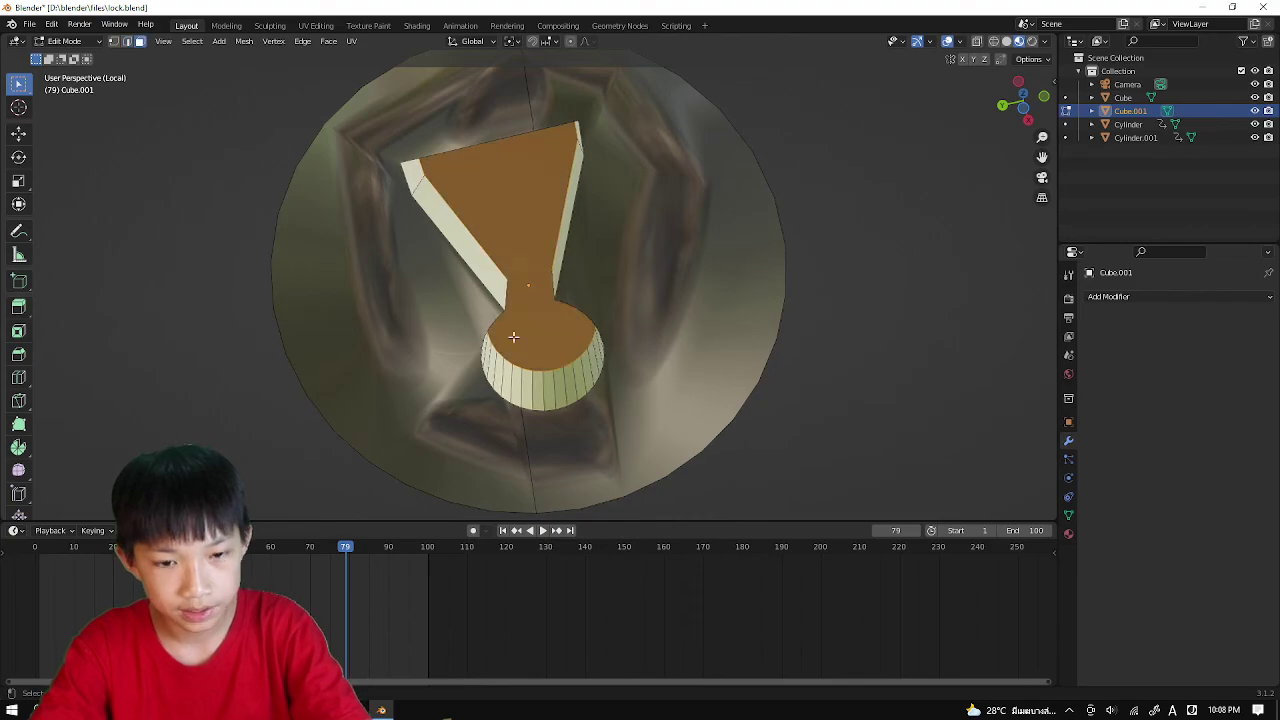
middle_drag(522, 381, 445, 383)
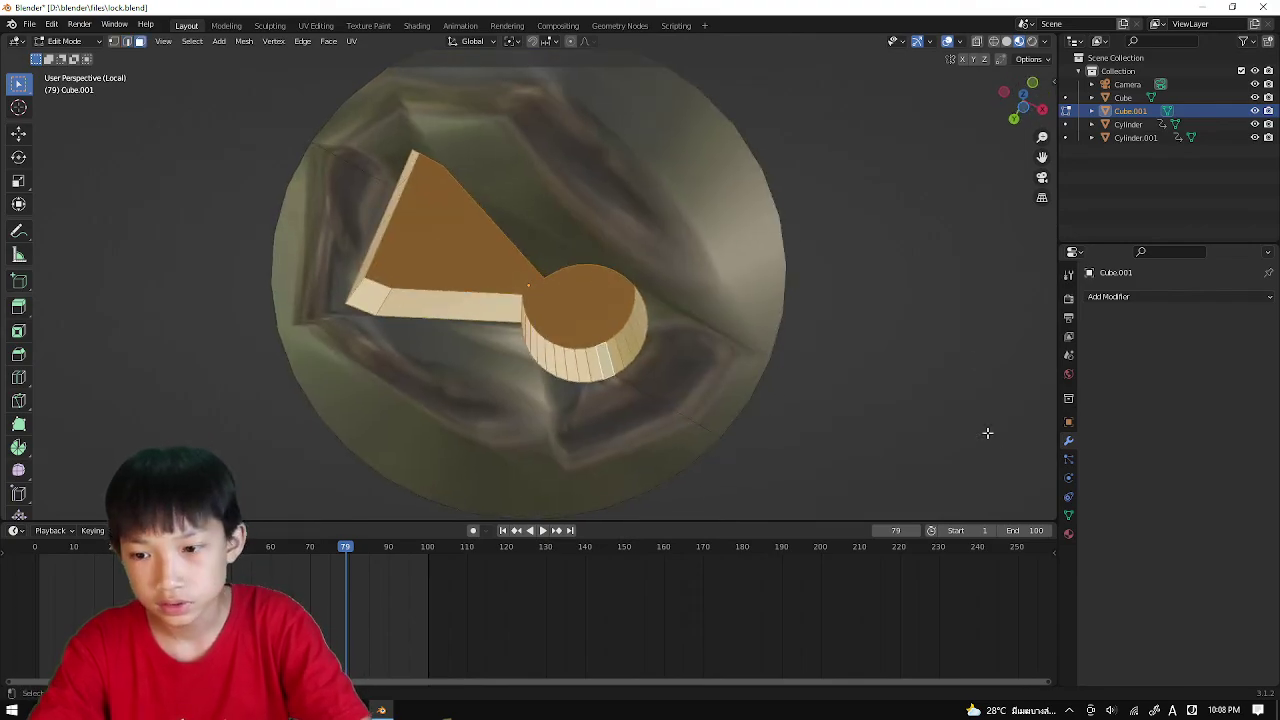
click(1068, 533)
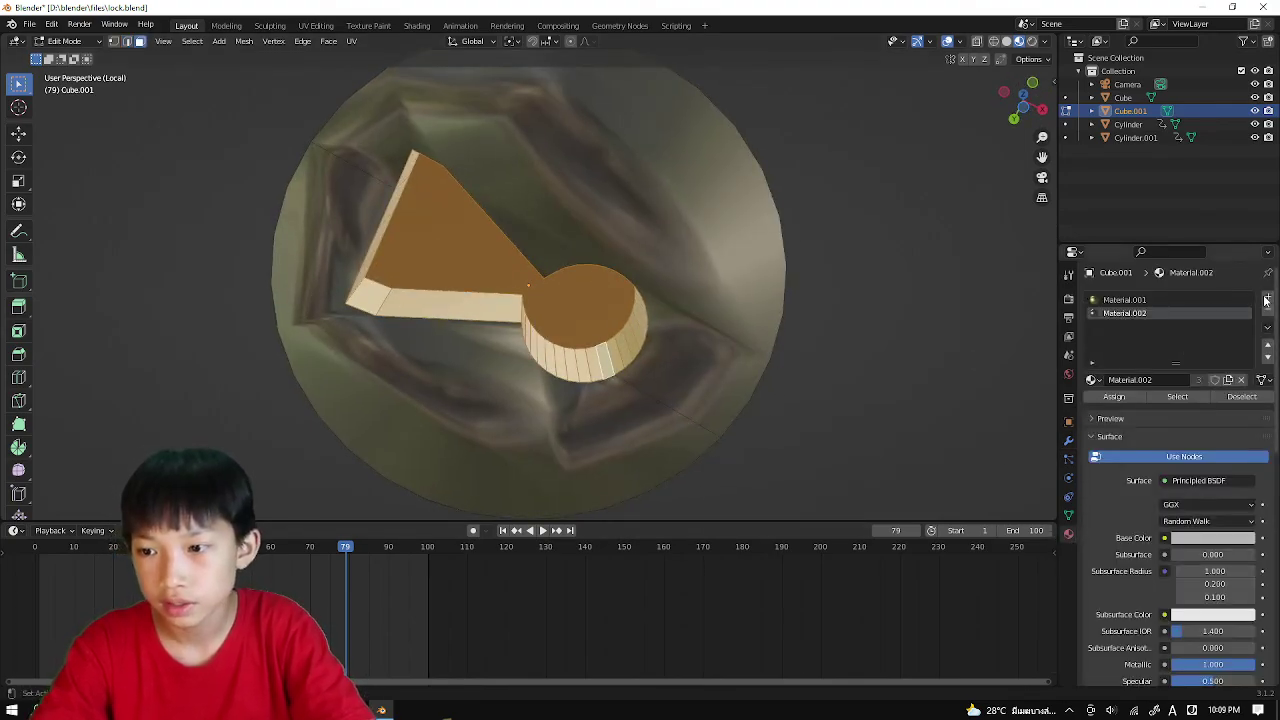
click(1267, 300)
click(1094, 380)
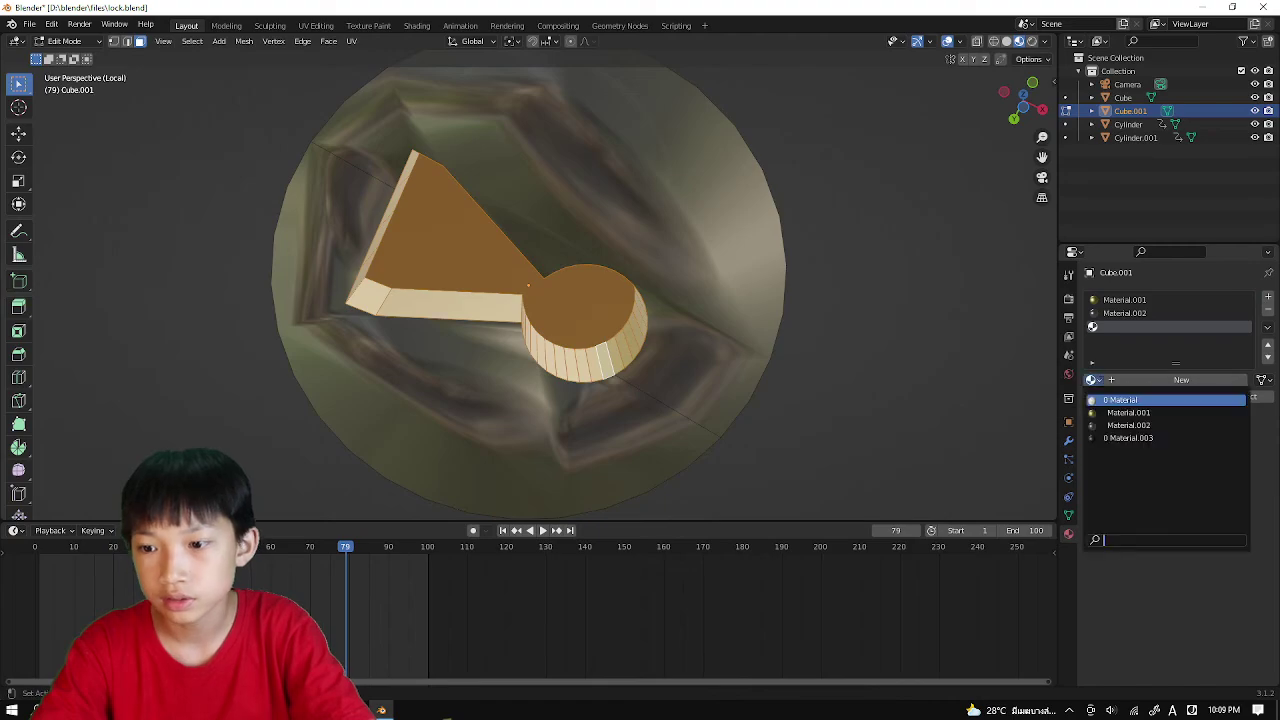
click(1127, 380)
Step: Set the new material's base color to black and assign it to the selected keyhole faces
click(1205, 538)
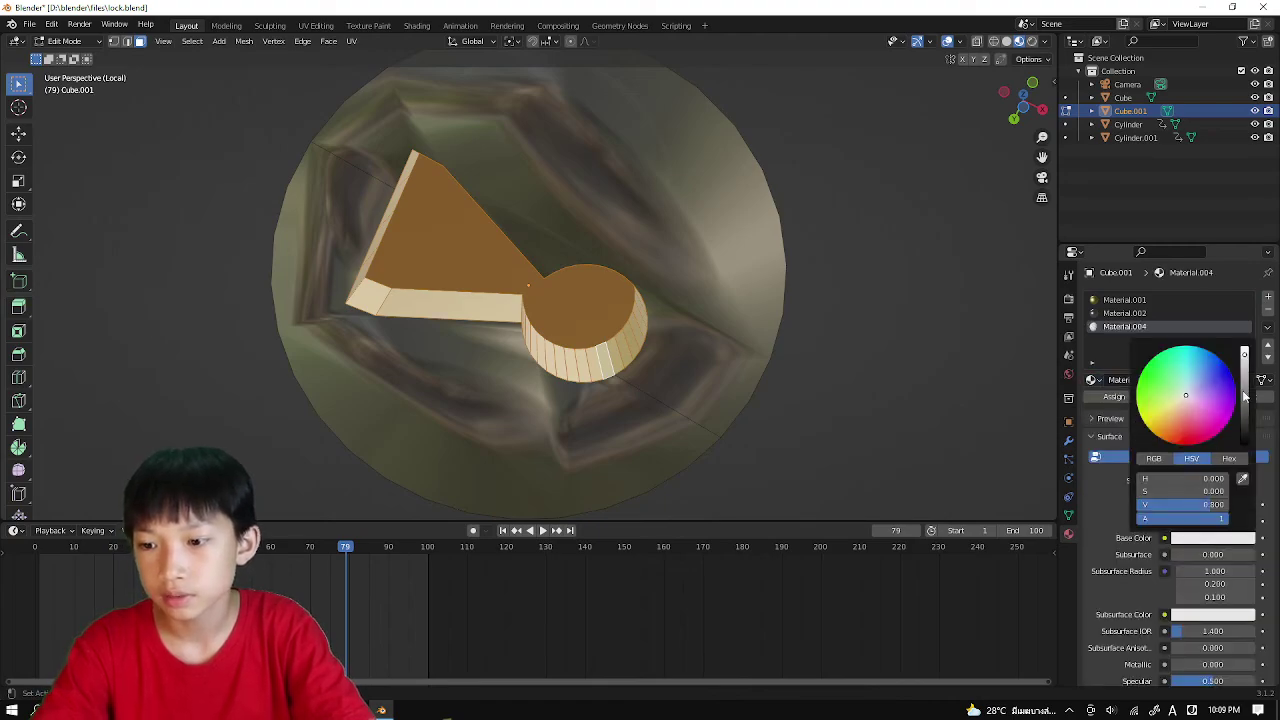
drag(1251, 403, 1245, 444)
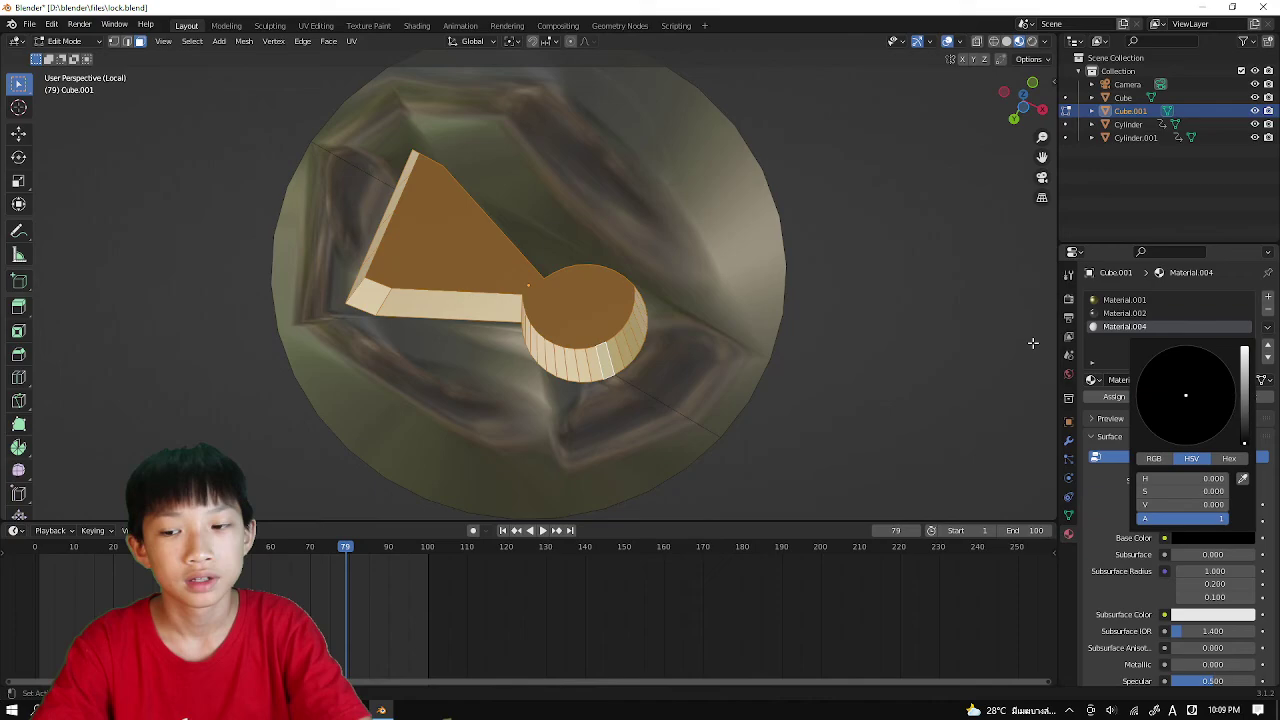
click(1114, 398)
click(800, 357)
scroll(833, 376, down, 3)
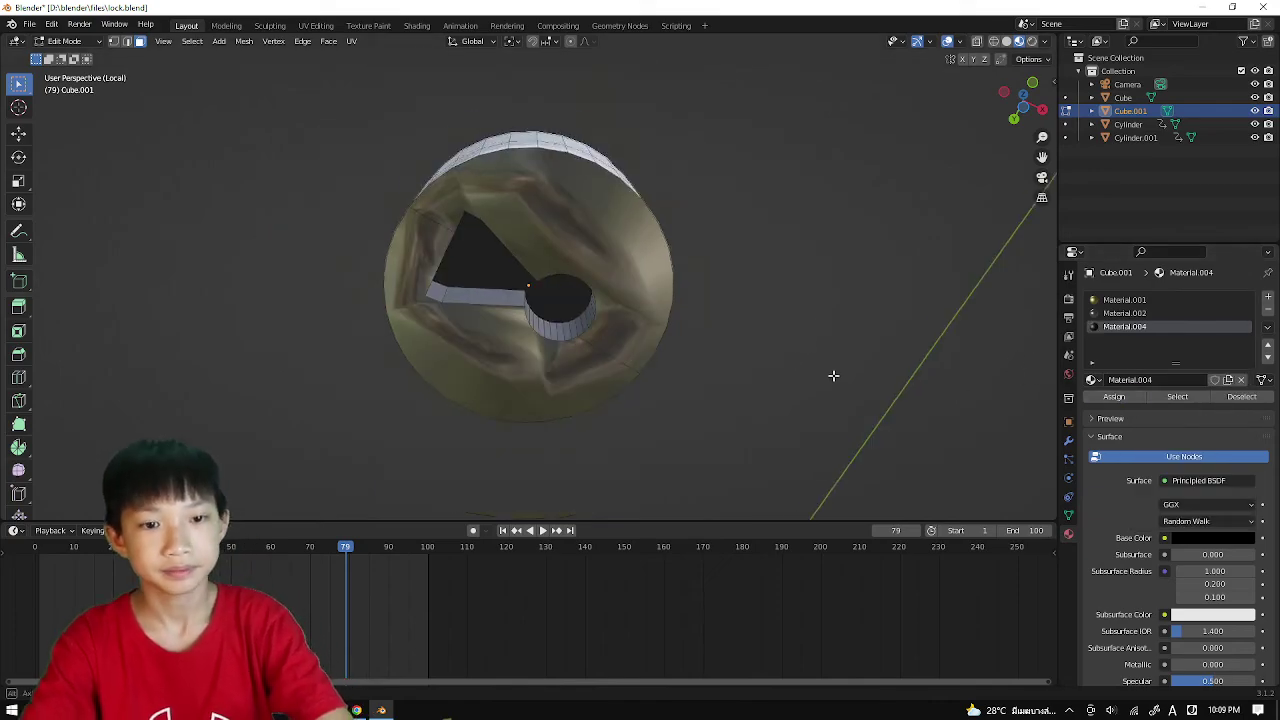
Step: Return to Object Mode, leave local view and move the disc slightly down along Z out of the padlock body
key(Tab)
key(KP_Divide)
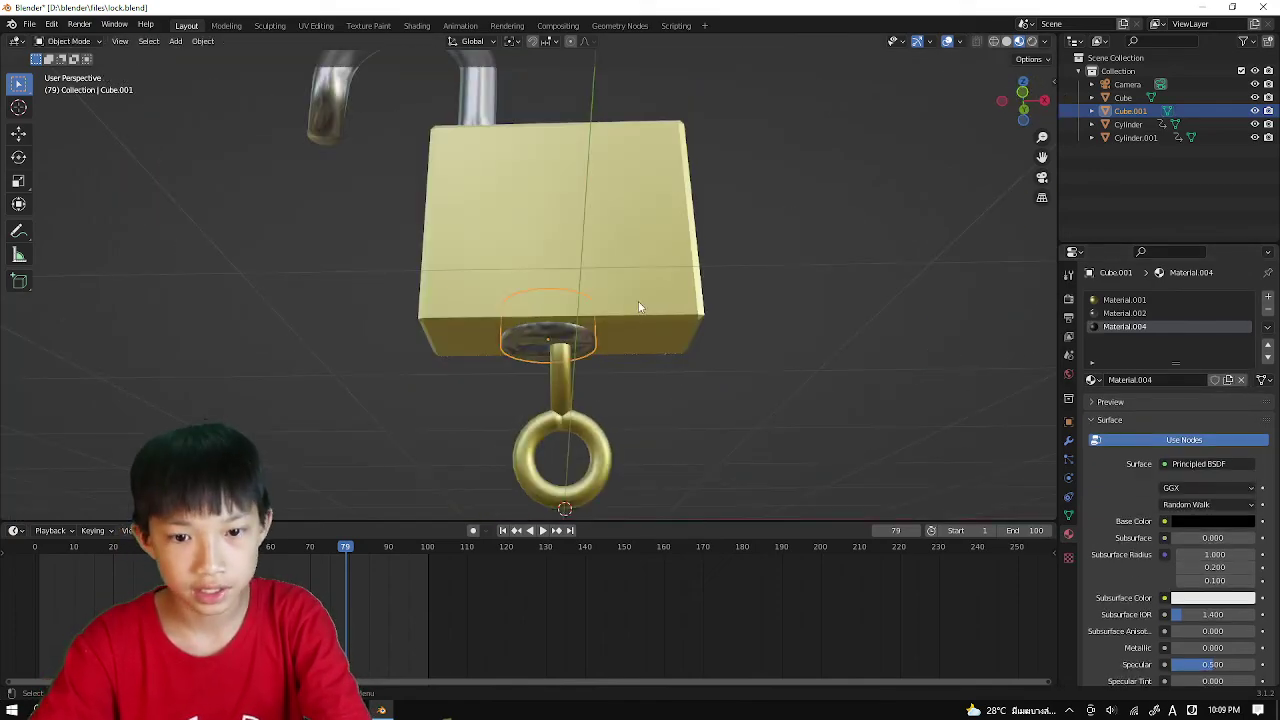
middle_drag(640, 305, 565, 347)
scroll(597, 323, up, 3)
click(600, 318)
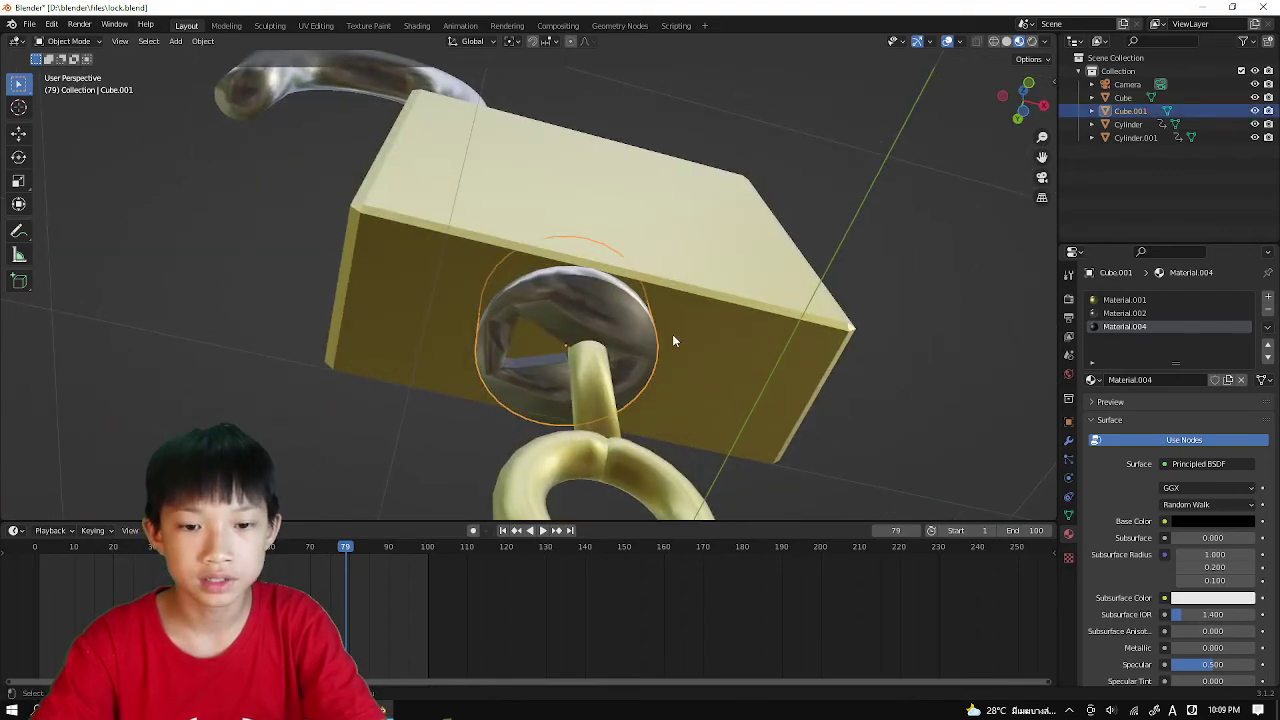
key(g)
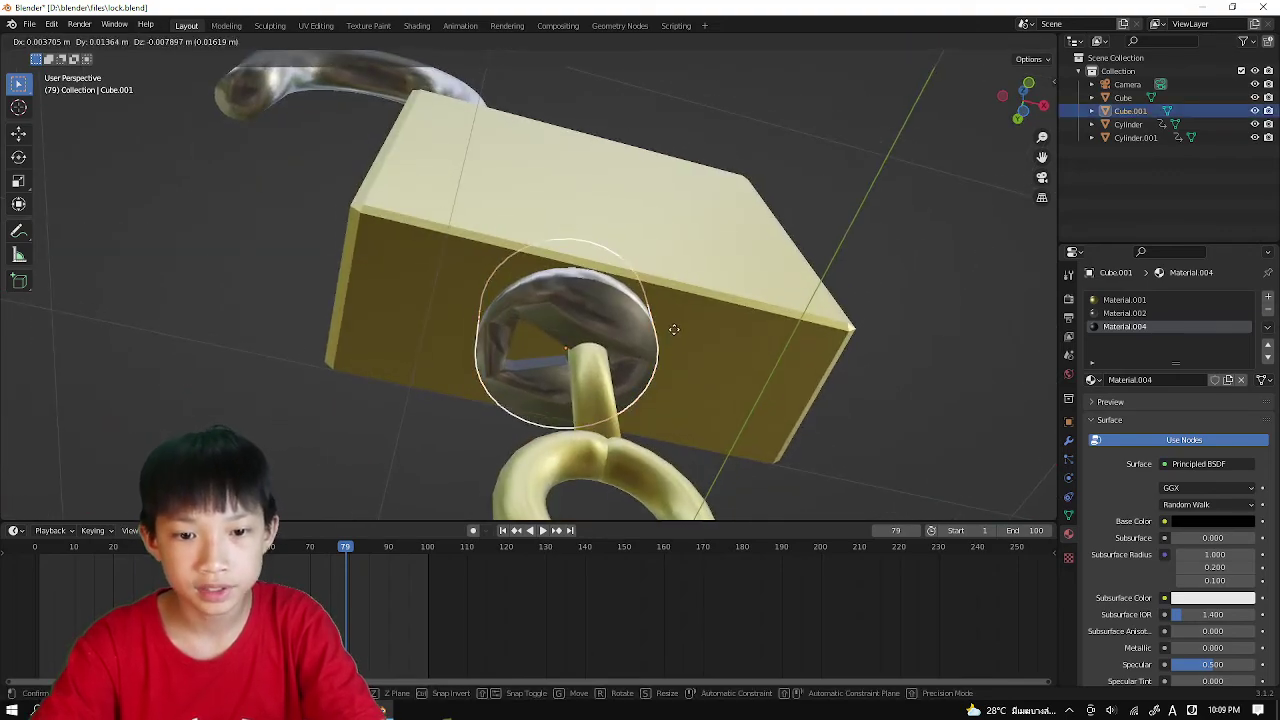
key(z)
click(674, 337)
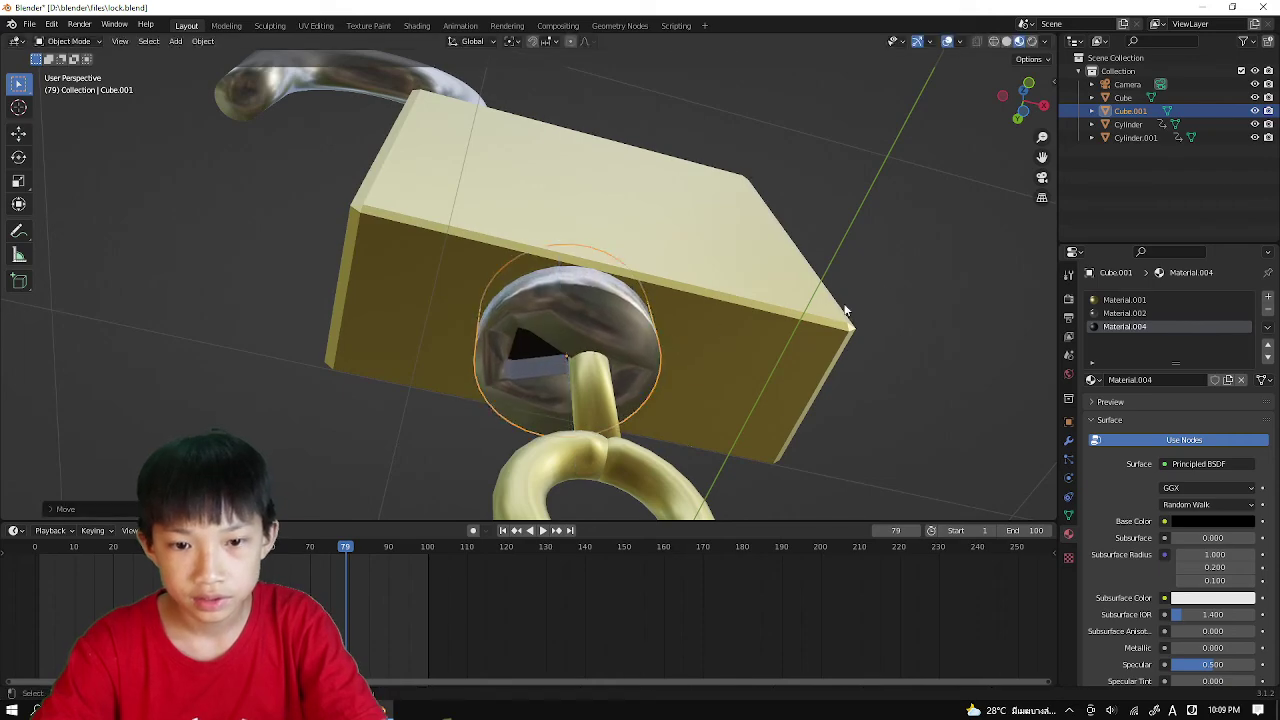
click(871, 317)
middle_drag(872, 317, 683, 388)
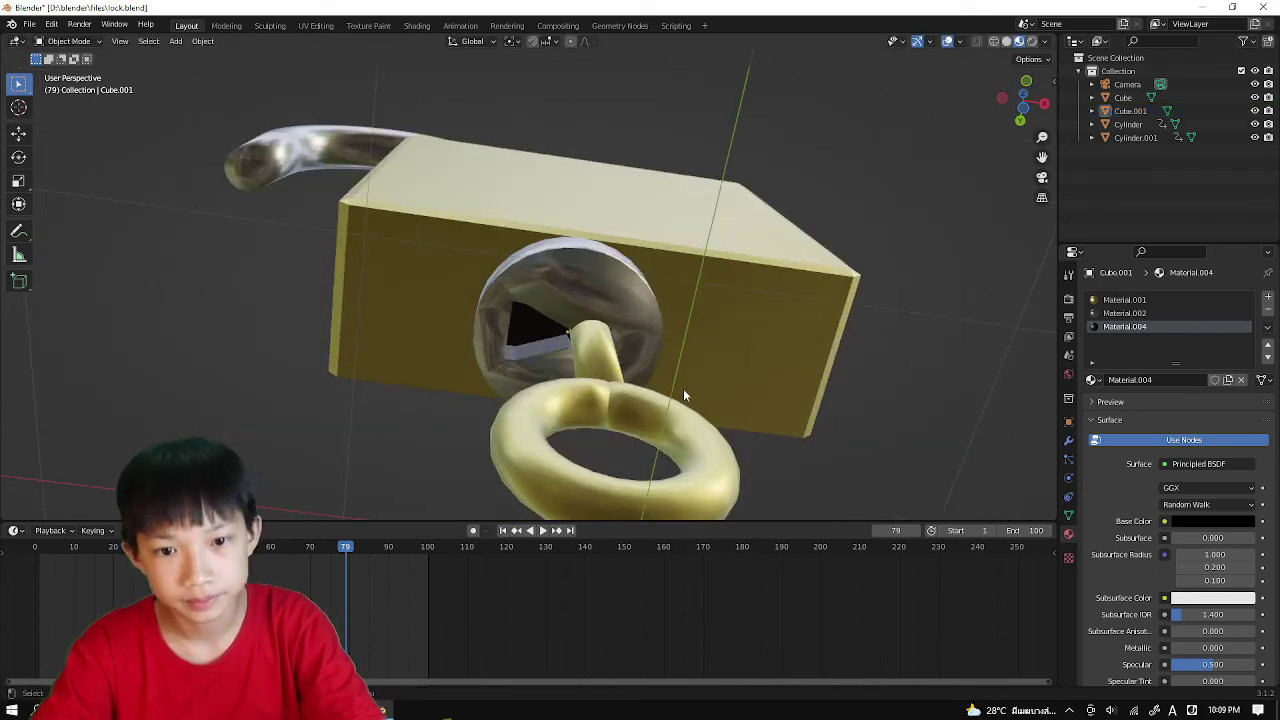
Step: In the disc's Edit Mode, move the keyhole's black end face down along Z to make the hole shallower
key(Tab)
key(Tab)
click(532, 347)
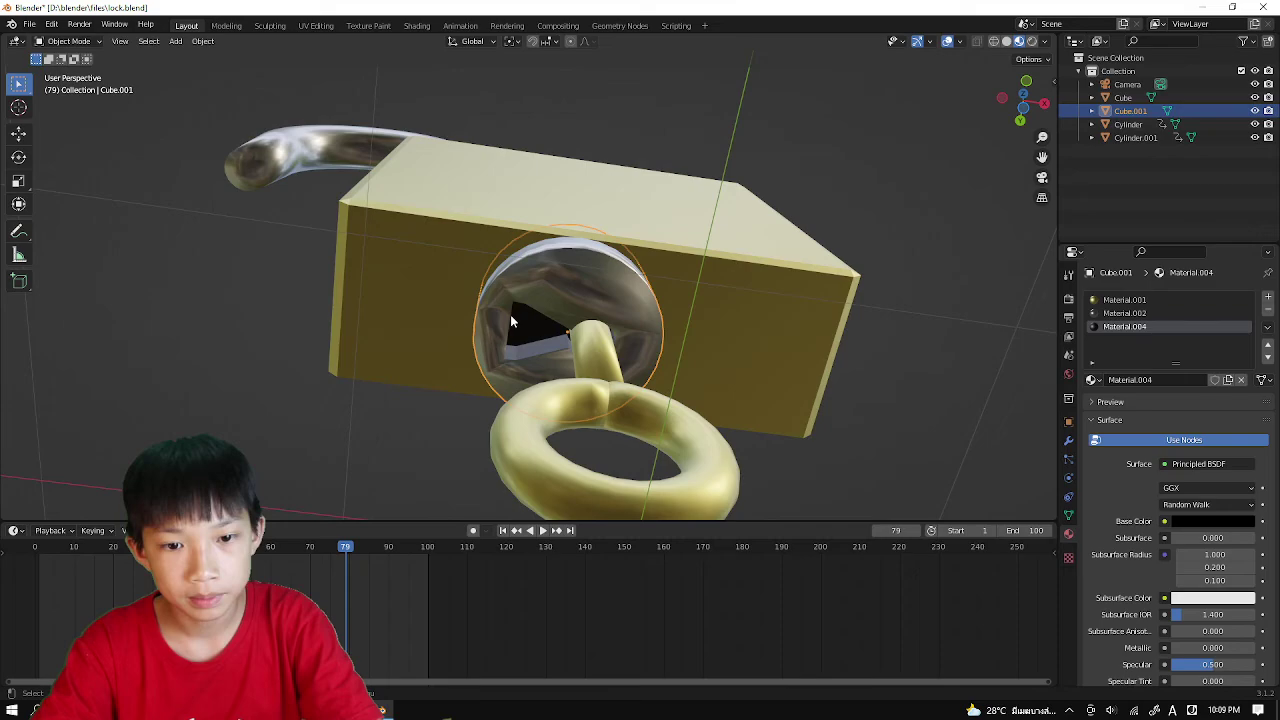
key(Tab)
scroll(513, 312, up, 1)
scroll(513, 312, up, 1)
click(534, 357)
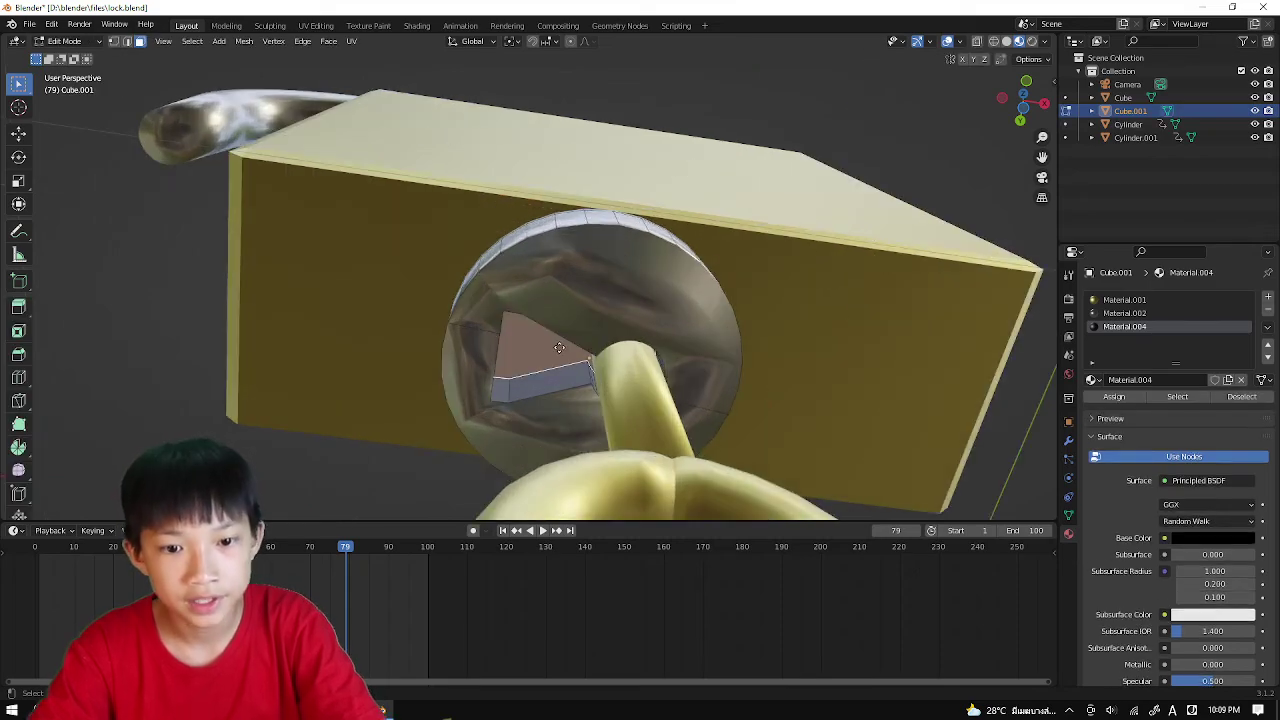
key(g)
key(z)
click(563, 365)
key(Tab)
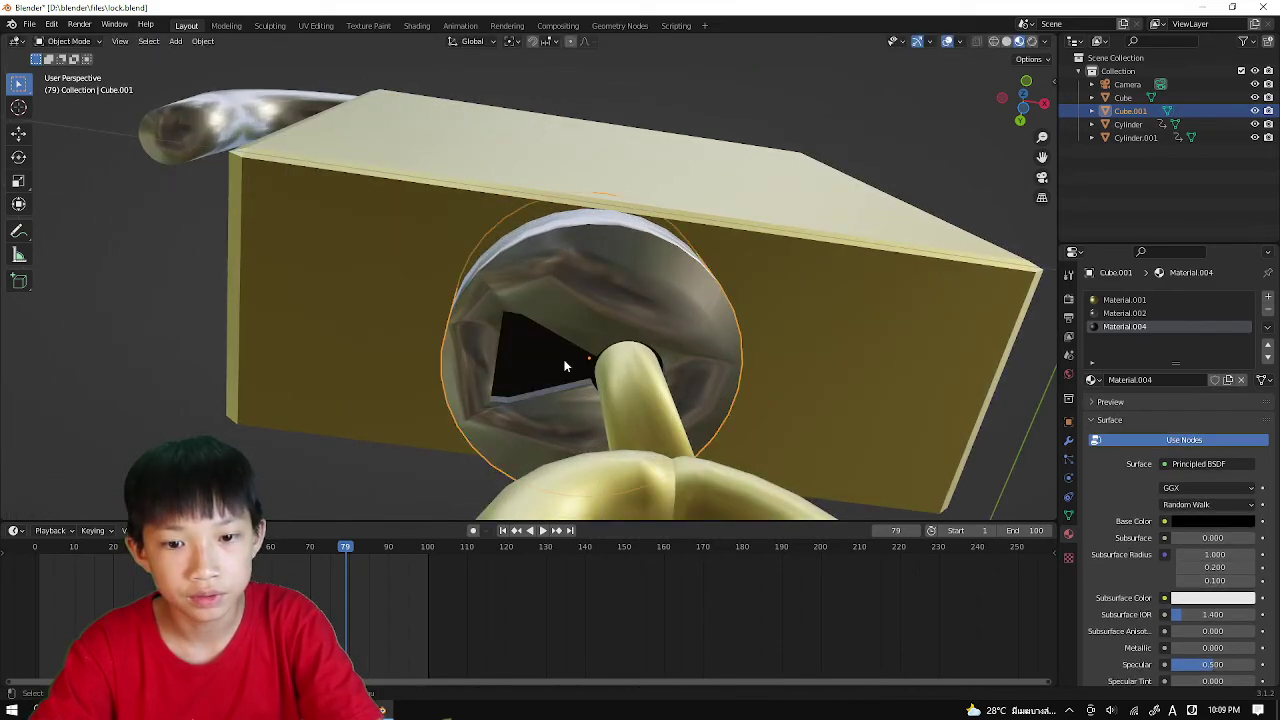
Step: Move the disc about 0.12 m up along Z into the padlock body
middle_drag(563, 366, 545, 450)
key(g)
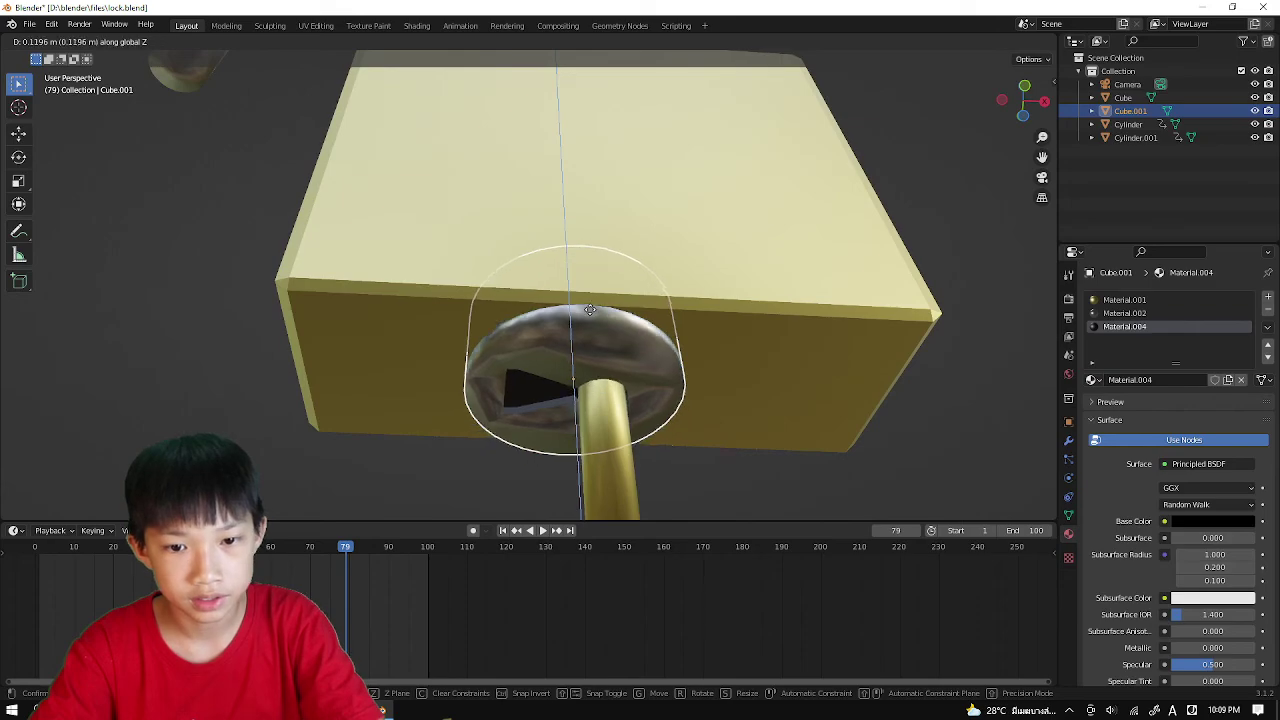
click(590, 309)
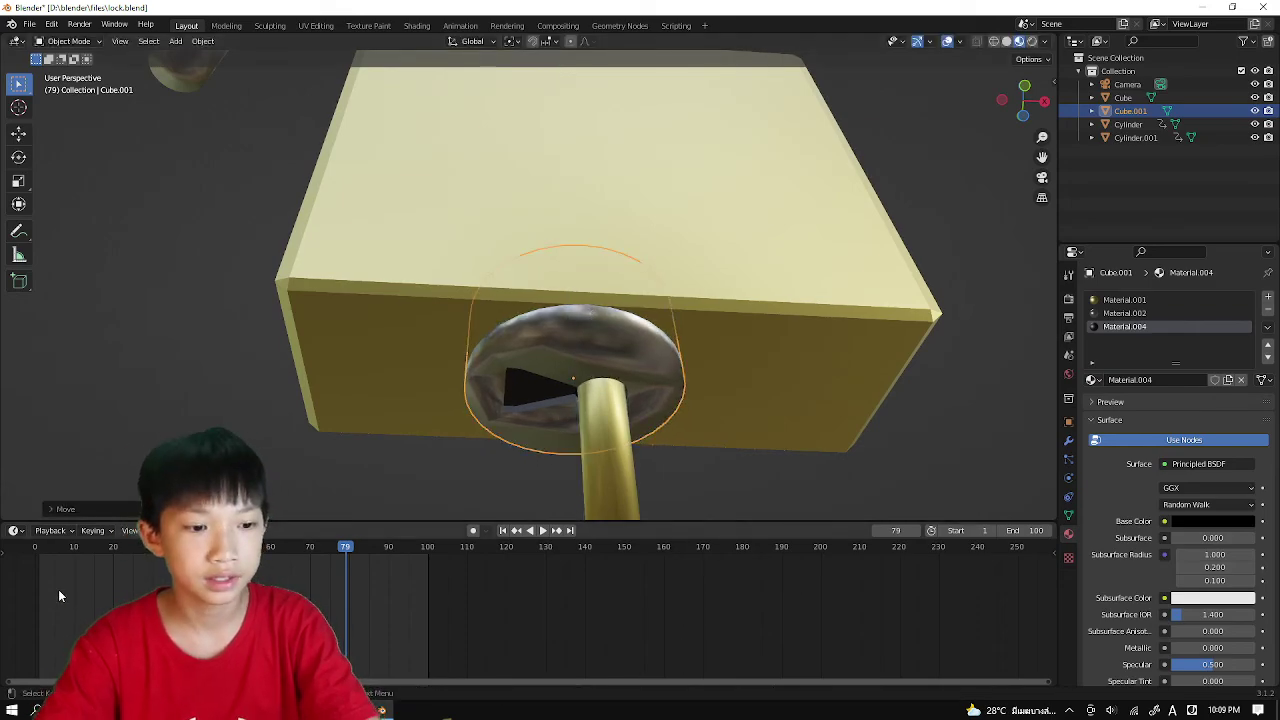
Step: Play the animation and examine how the key and keyhole disc look from several angles
key(space)
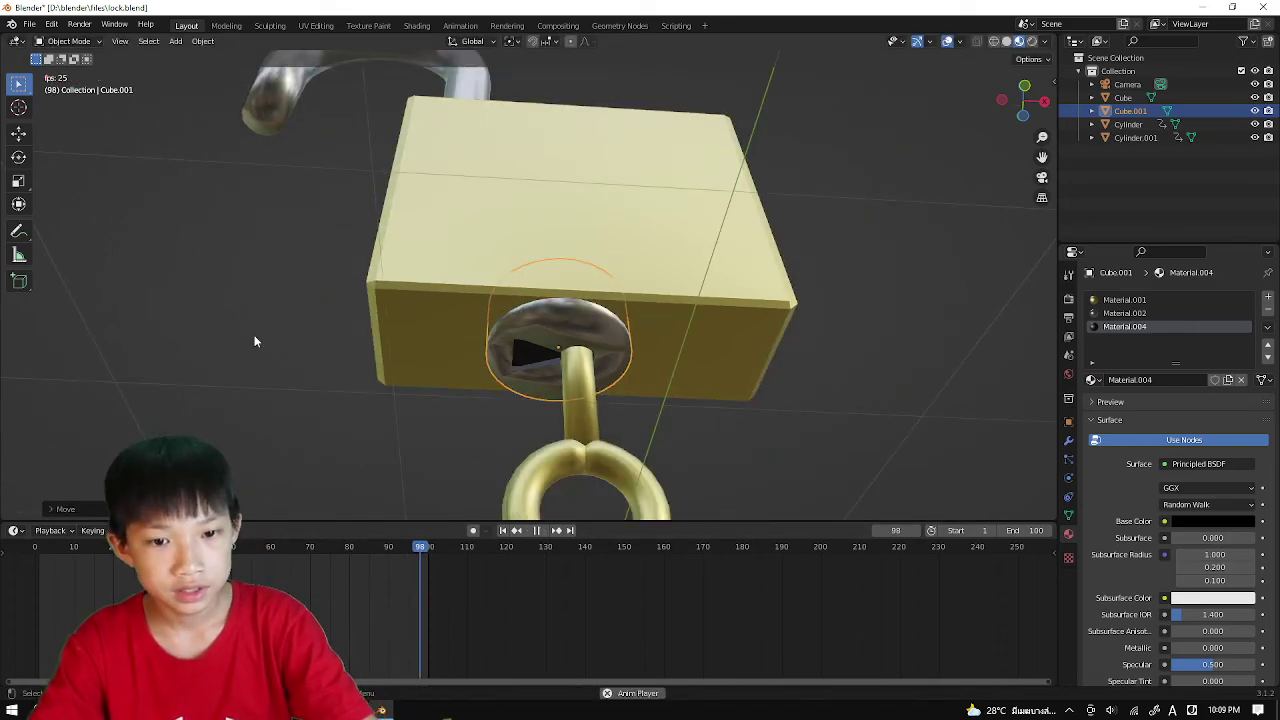
scroll(254, 336, down, 3)
middle_drag(369, 171, 322, 316)
middle_drag(657, 349, 599, 310)
key(Tab)
key(space)
Step: In the disc's Edit Mode, try to add a loop cut across the keyhole's long side wall
scroll(600, 310, up, 7)
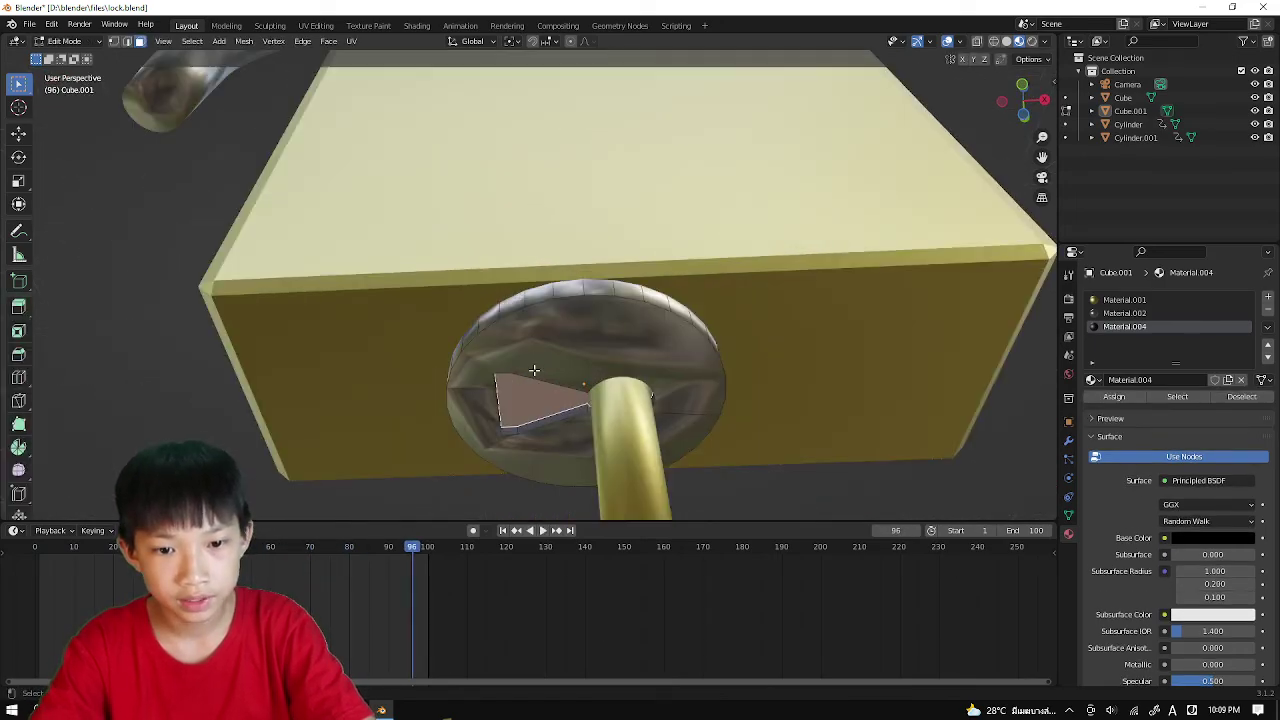
middle_drag(534, 371, 567, 325)
scroll(529, 337, up, 4)
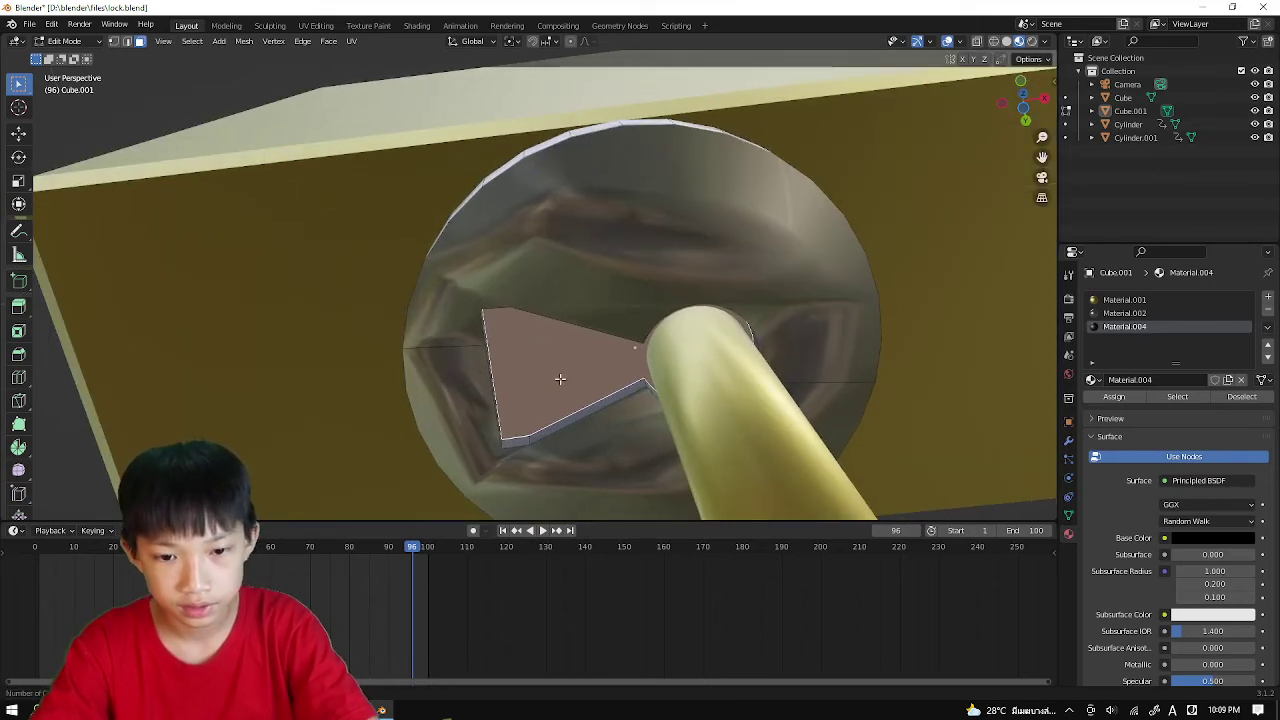
click(520, 407)
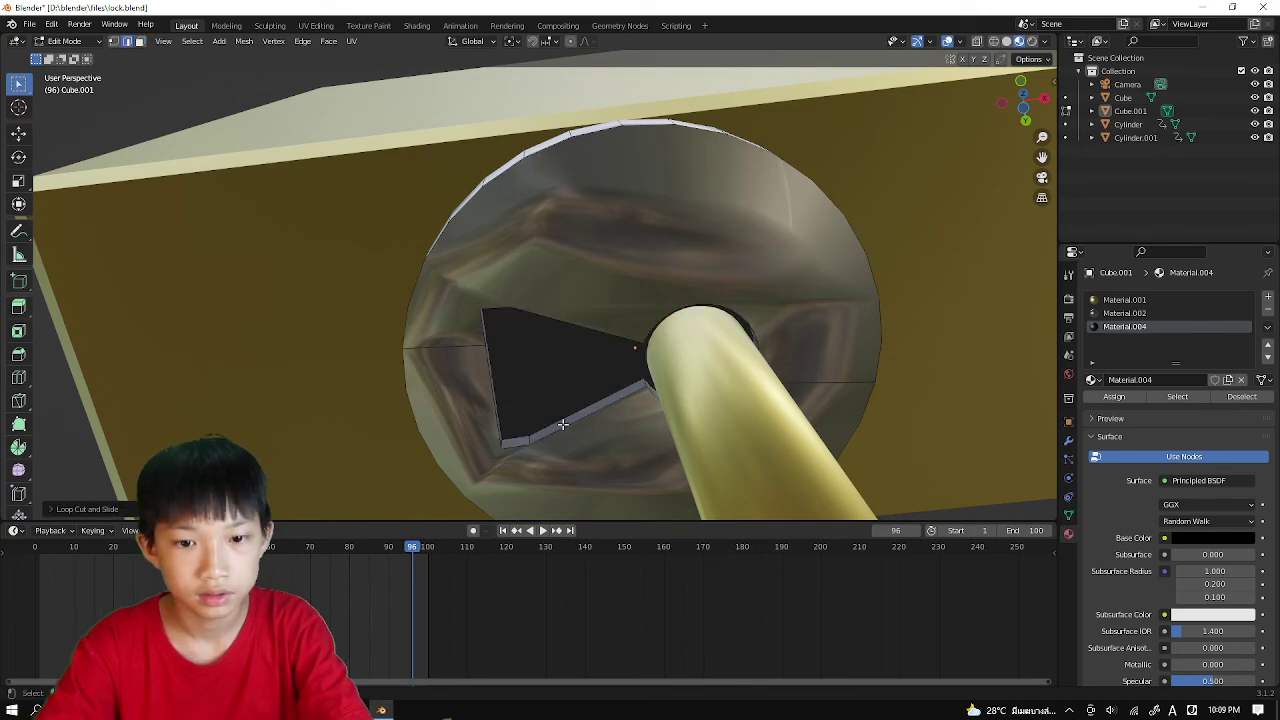
Step: Isolate the disc in local view and retry loop cuts on the keyhole's inner walls
key(KP_Divide)
middle_drag(469, 369, 508, 399)
scroll(508, 398, up, 2)
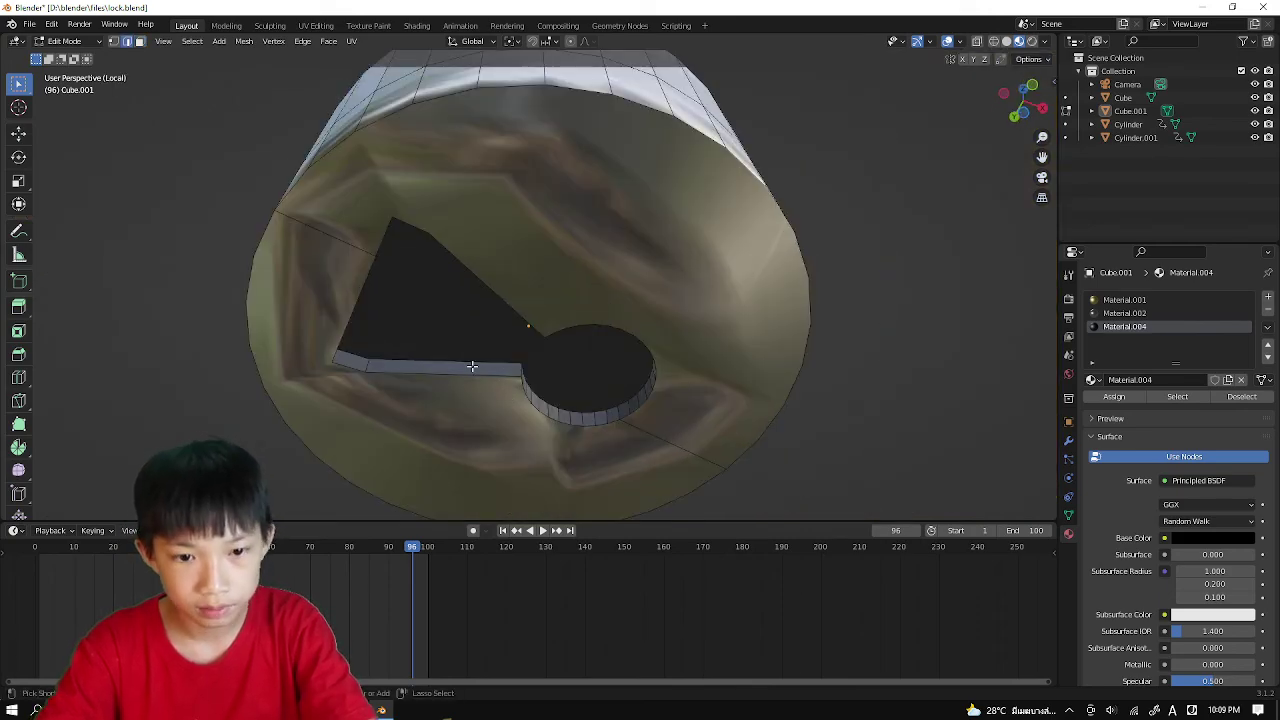
click(441, 360)
right_click(441, 364)
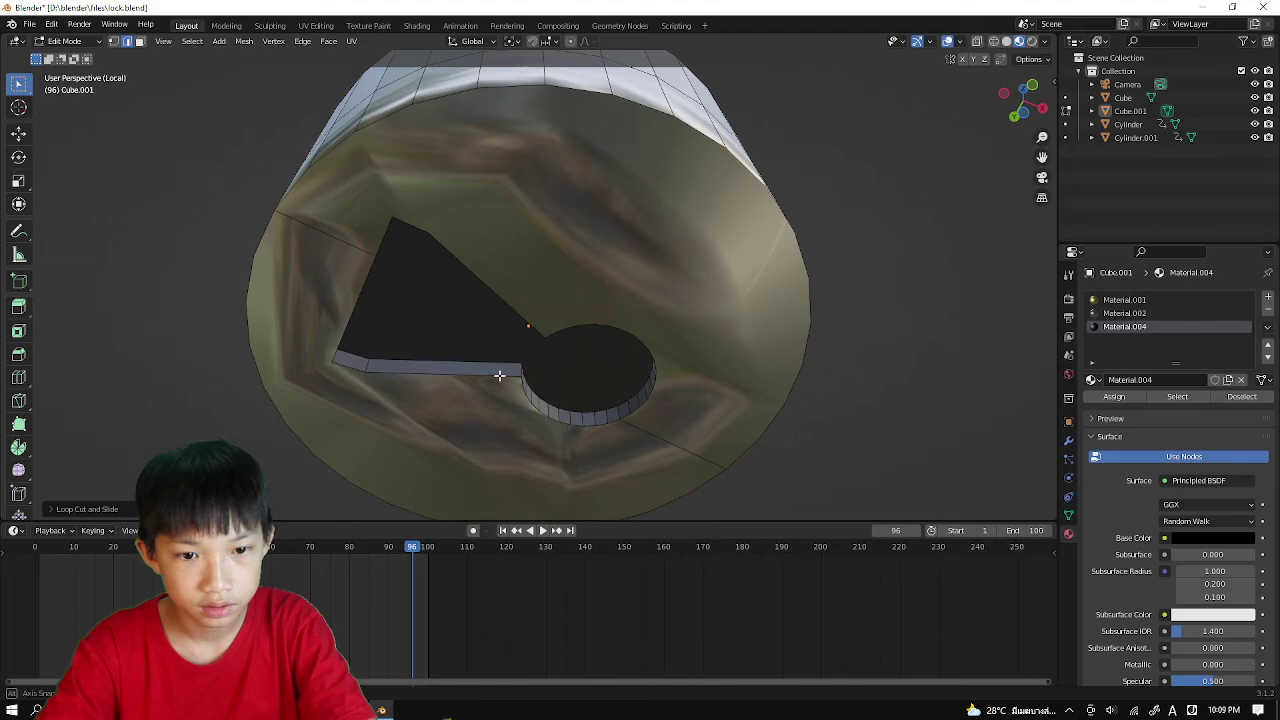
middle_drag(499, 375, 611, 330)
key(ctrl+r)
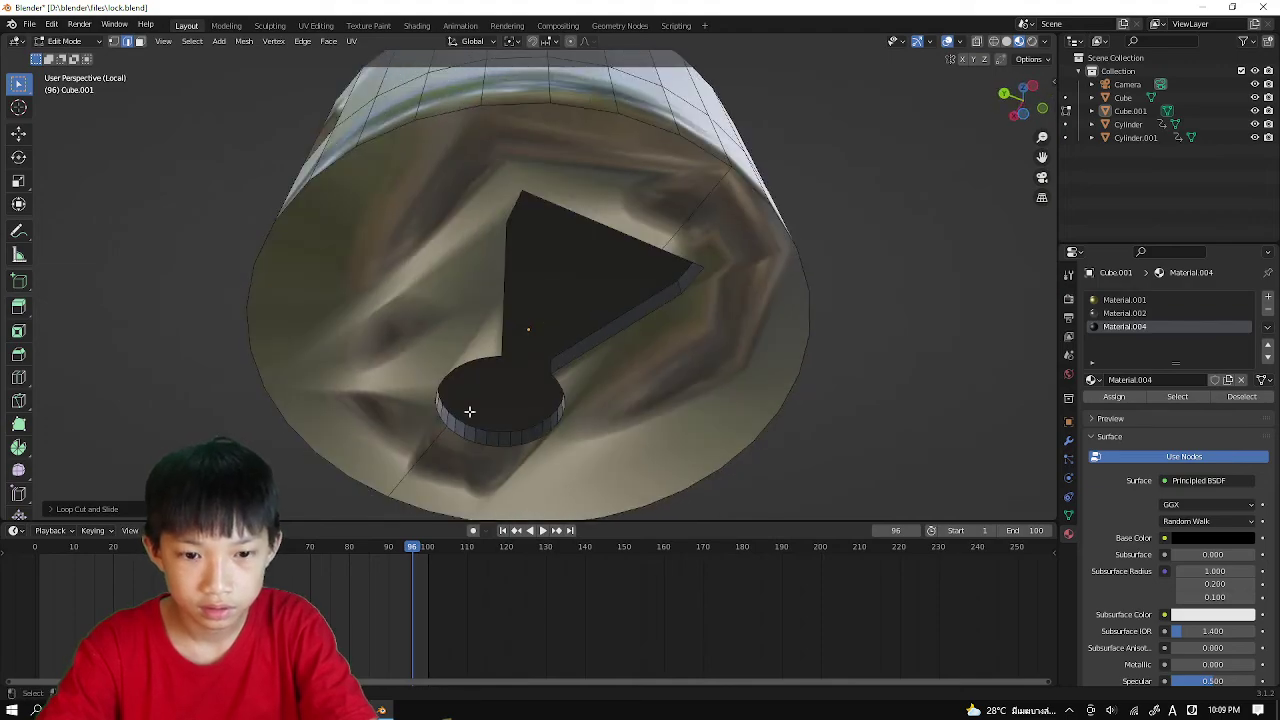
Step: Try cutting an edge across the keyhole's long side wall with the Knife tool and moving it with Z locked
middle_drag(414, 317, 371, 359)
scroll(371, 359, up, 2)
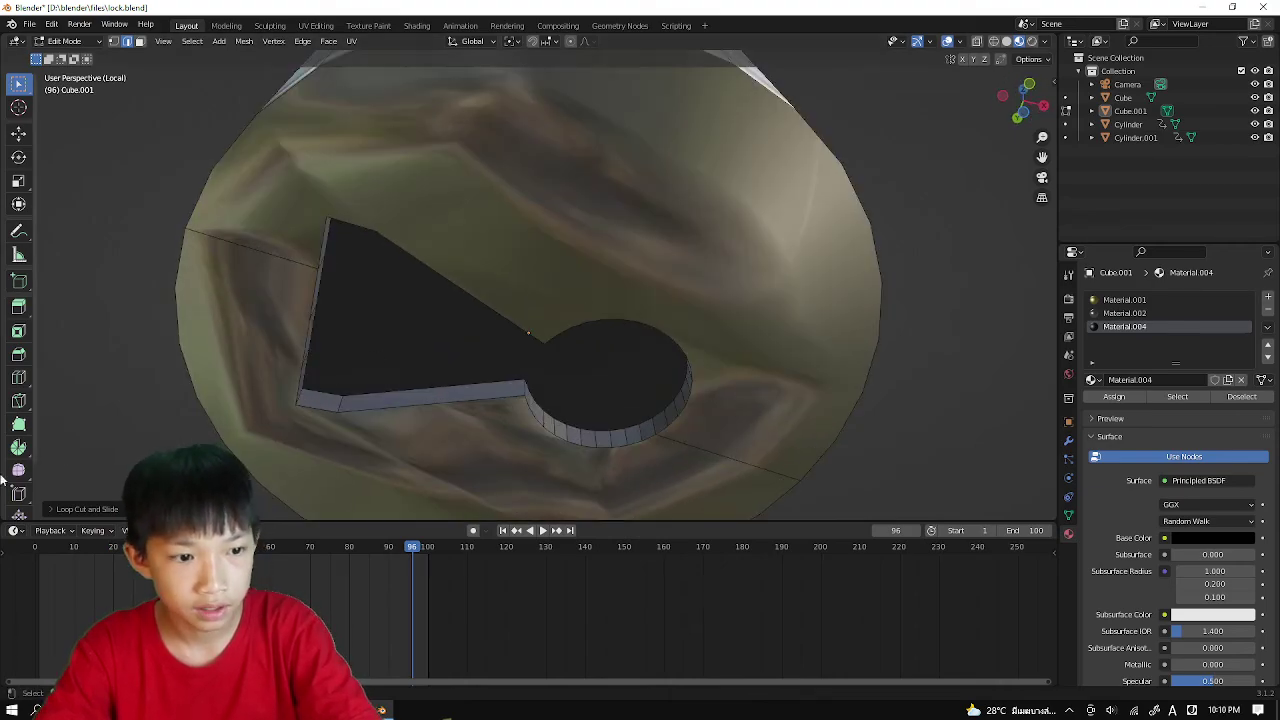
click(18, 400)
click(426, 387)
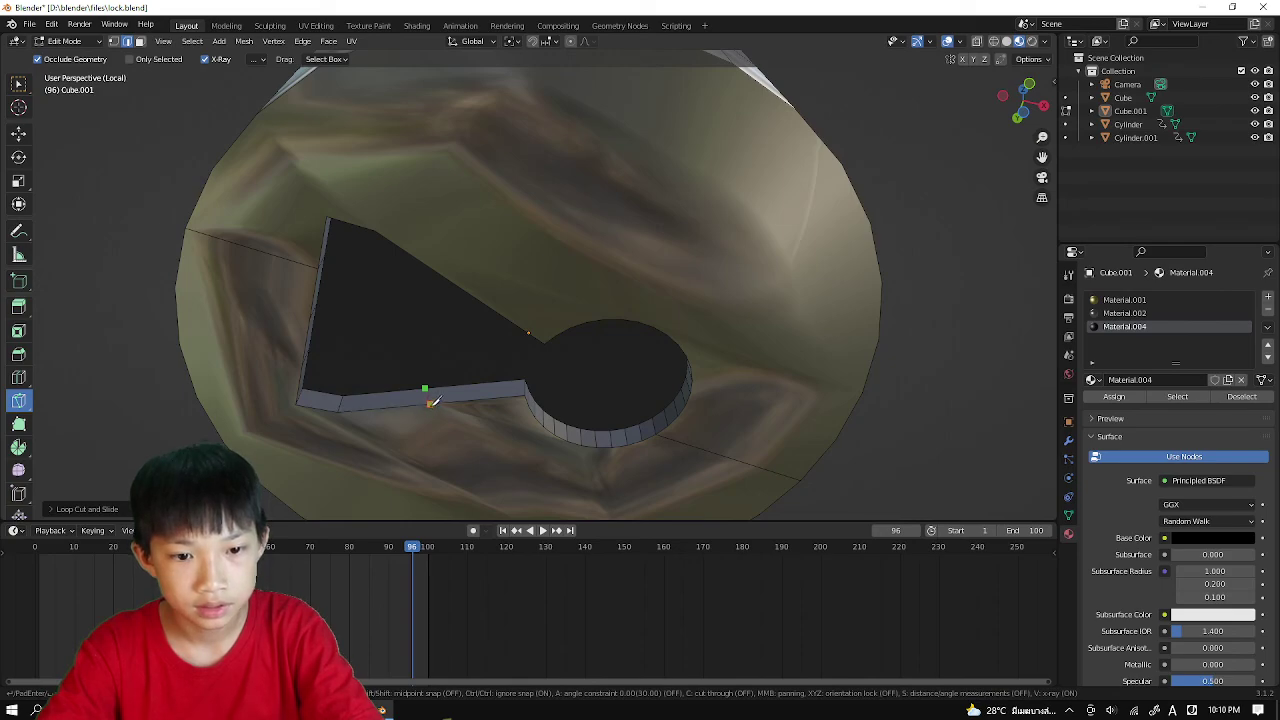
key(Return)
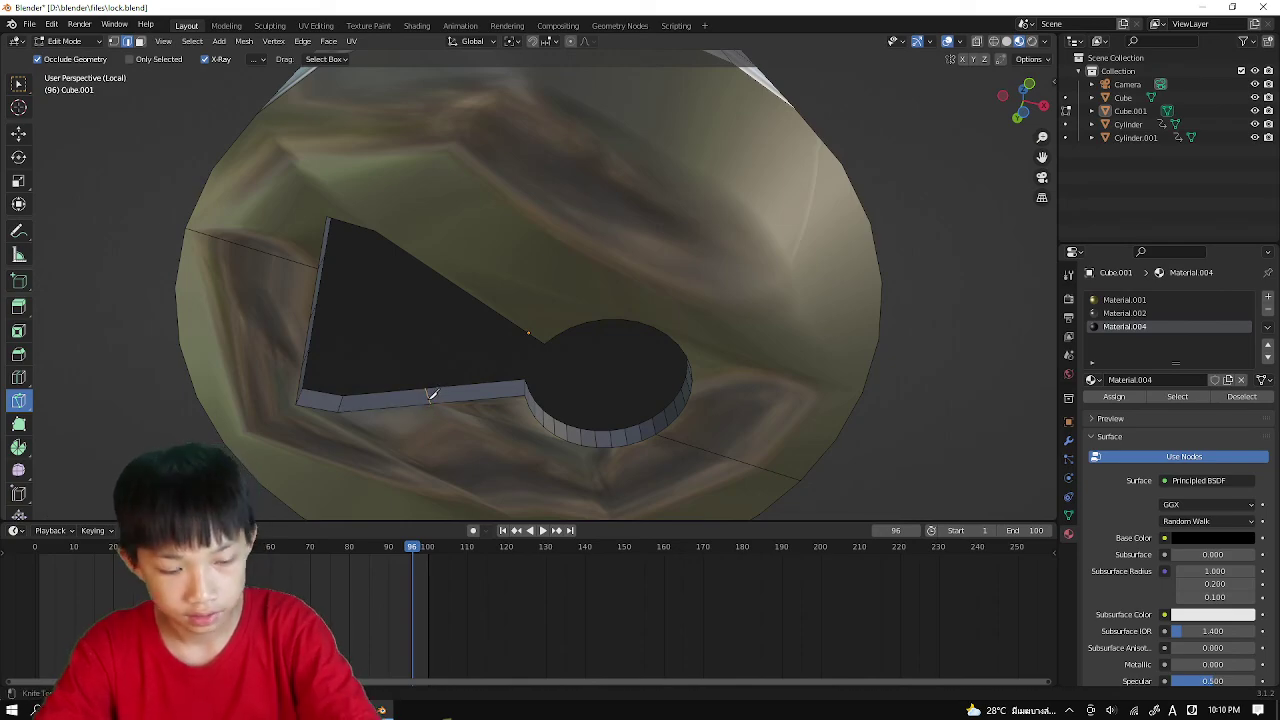
click(428, 393)
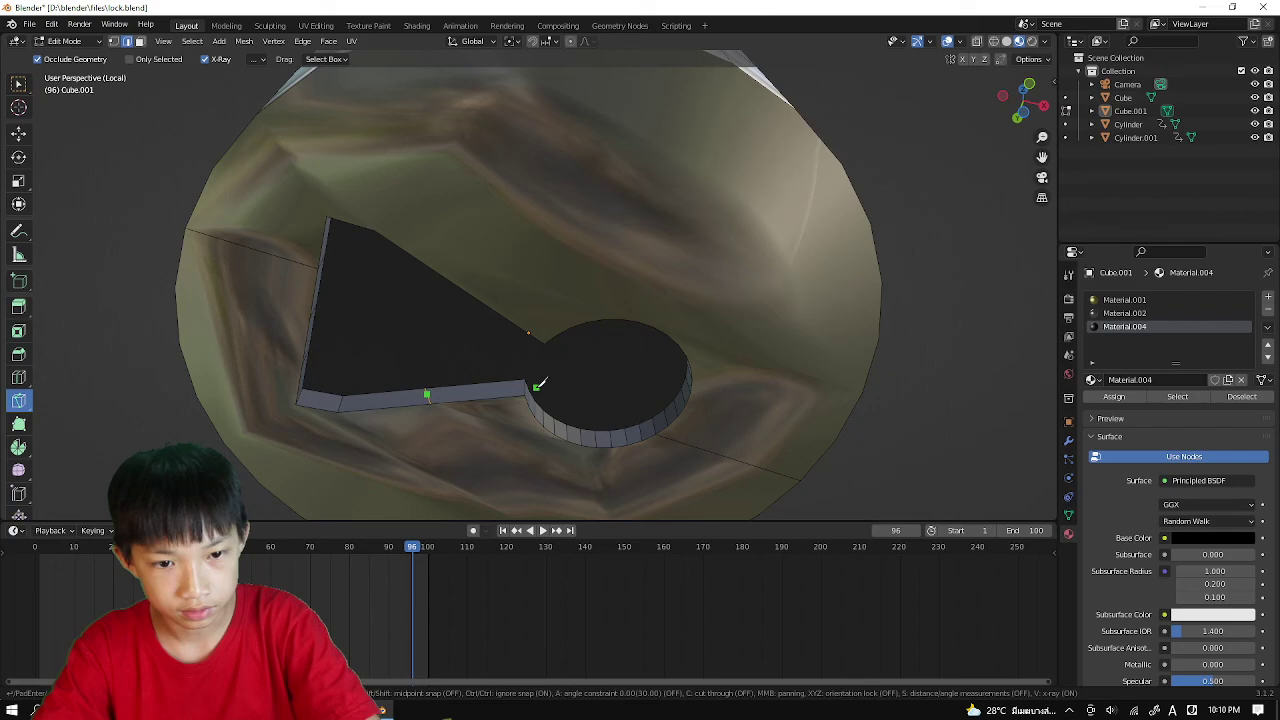
key(Return)
click(10, 84)
key(g)
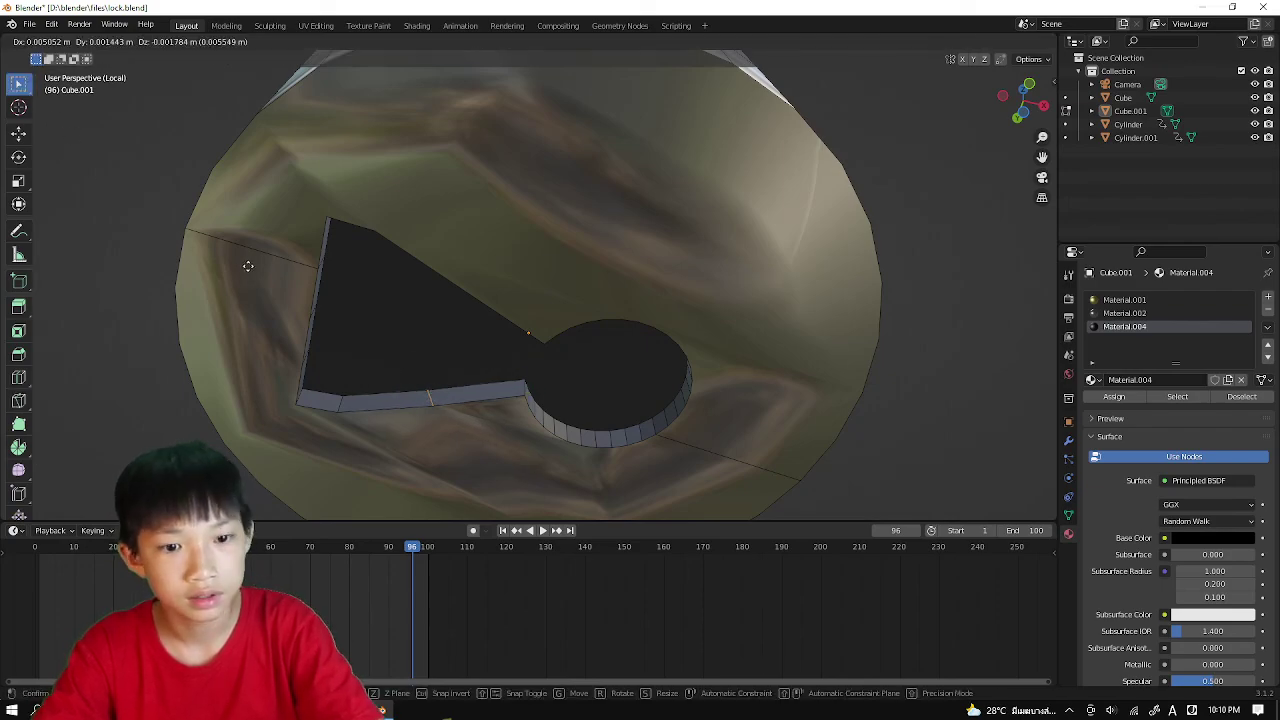
key(shift+z)
click(240, 294)
Step: Divide the wall at the keyhole's wide end with three evenly spaced edges and move the middle one outward along X
middle_drag(338, 349, 223, 326)
middle_drag(490, 258, 523, 303)
scroll(525, 387, up, 2)
scroll(525, 387, up, 1)
scroll(509, 346, up, 1)
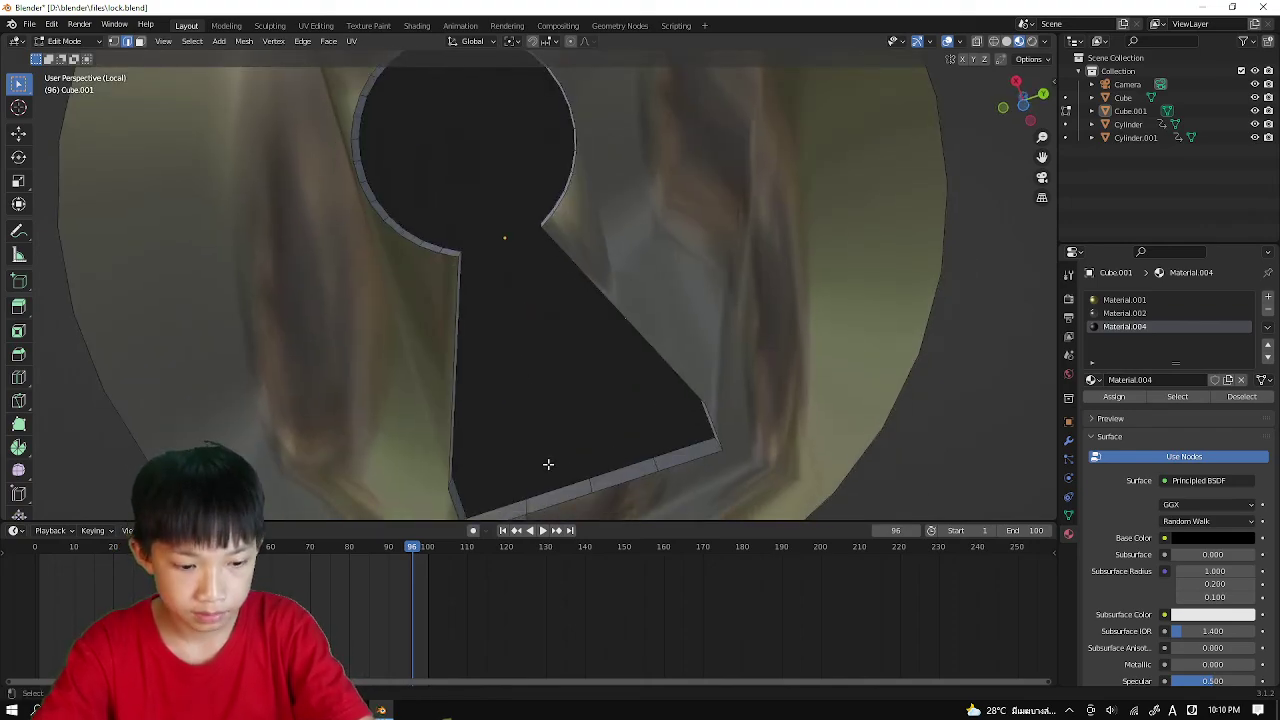
key(g)
key(x)
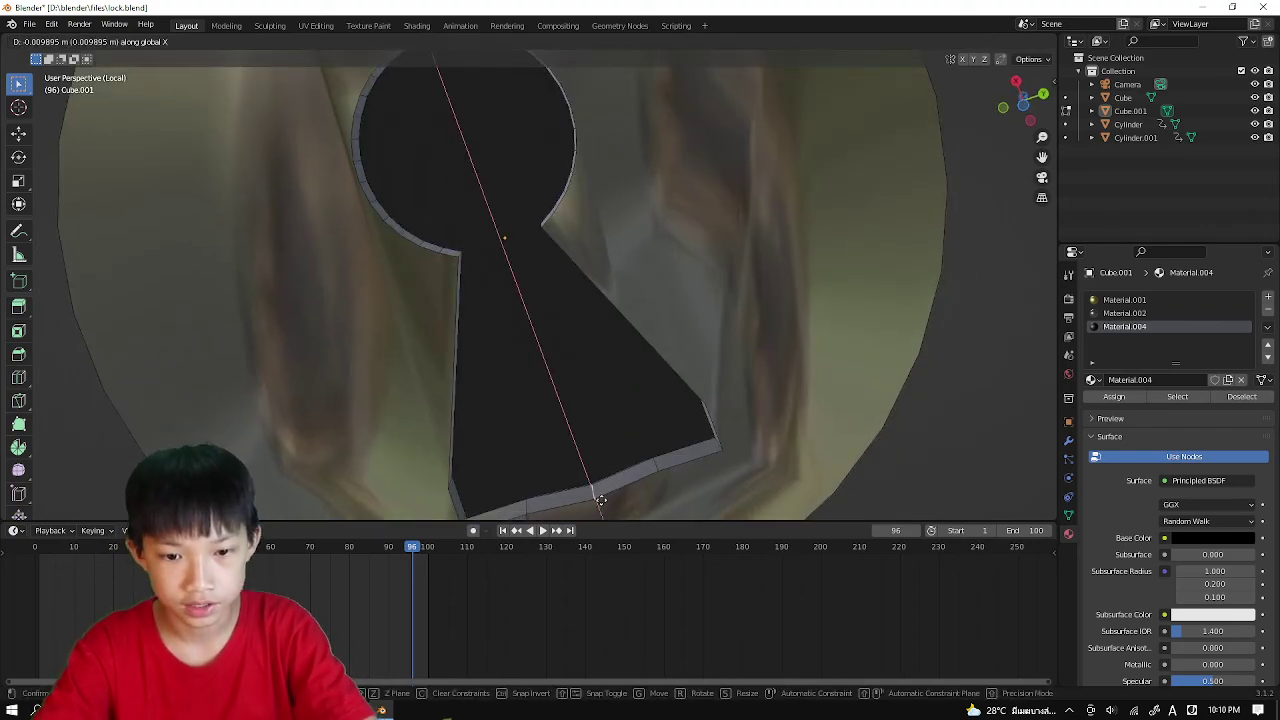
click(608, 512)
Step: Leave the disc's local view and return to Object Mode
scroll(617, 471, down, 4)
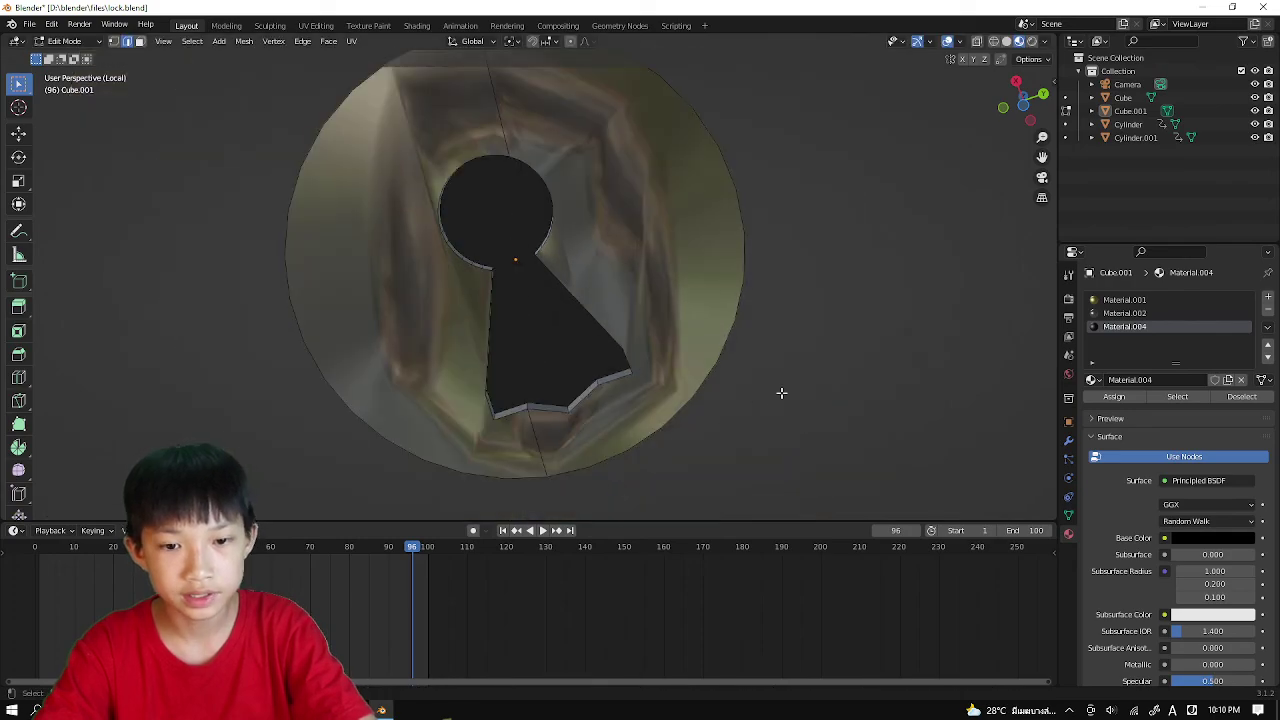
key(KP_Divide)
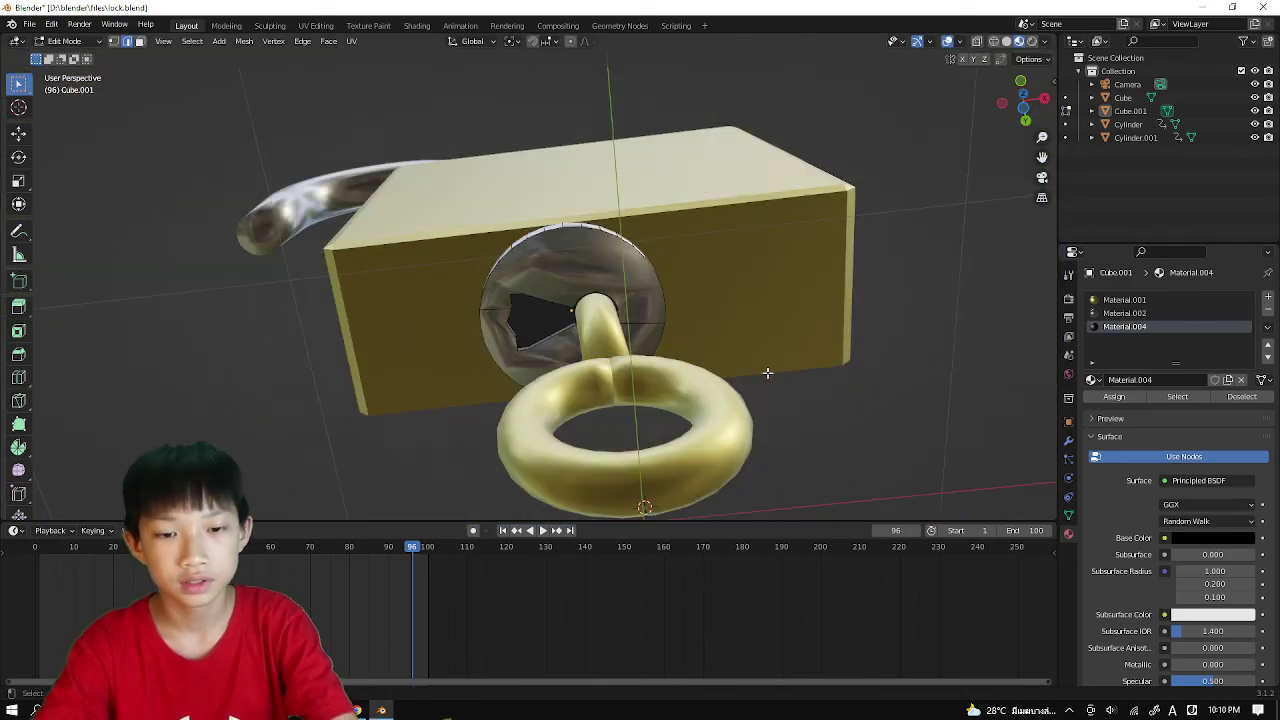
key(Tab)
Step: Play the animation and examine the reshaped keyhole end with the key inserted in the padlock
scroll(851, 374, down, 2)
mouse_move(851, 374)
middle_down()
mouse_move(831, 418)
mouse_move(811, 425)
mouse_move(810, 412)
middle_up()
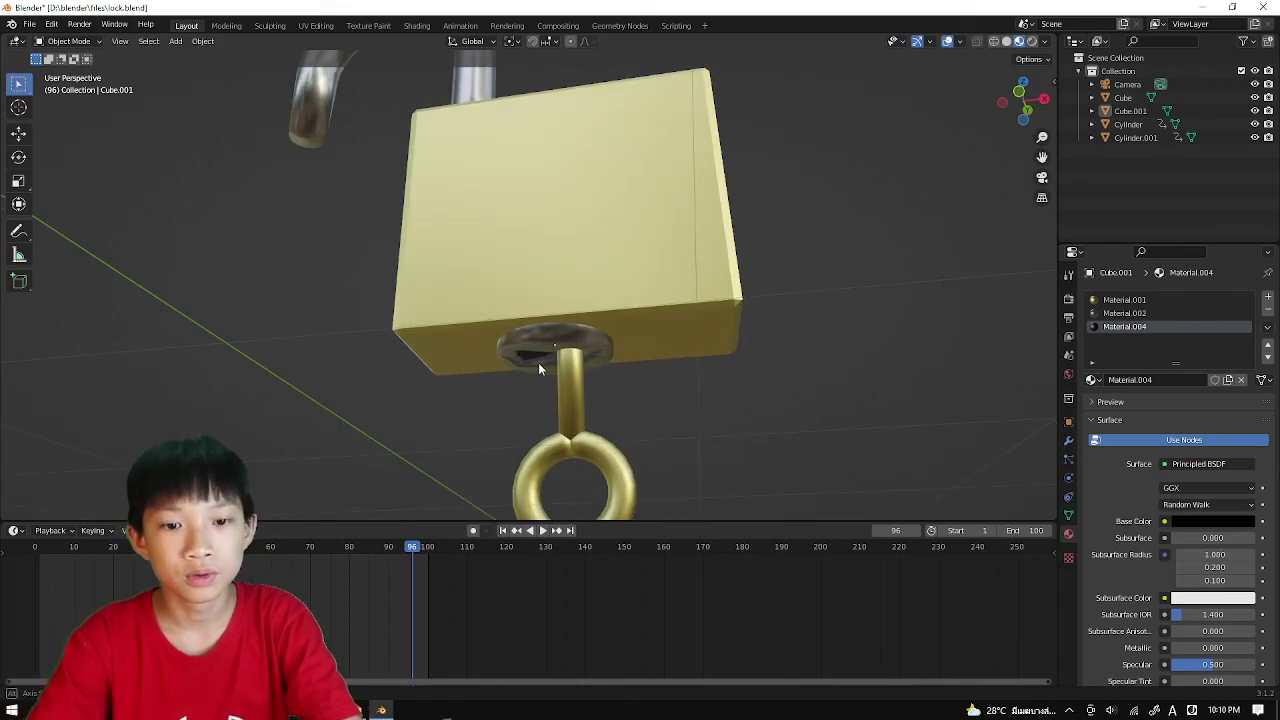
mouse_move(538, 362)
middle_down()
mouse_move(557, 300)
mouse_move(535, 365)
middle_up()
scroll(557, 298, down, 2)
key(space)
middle_drag(481, 410, 470, 374)
scroll(470, 374, up, 4)
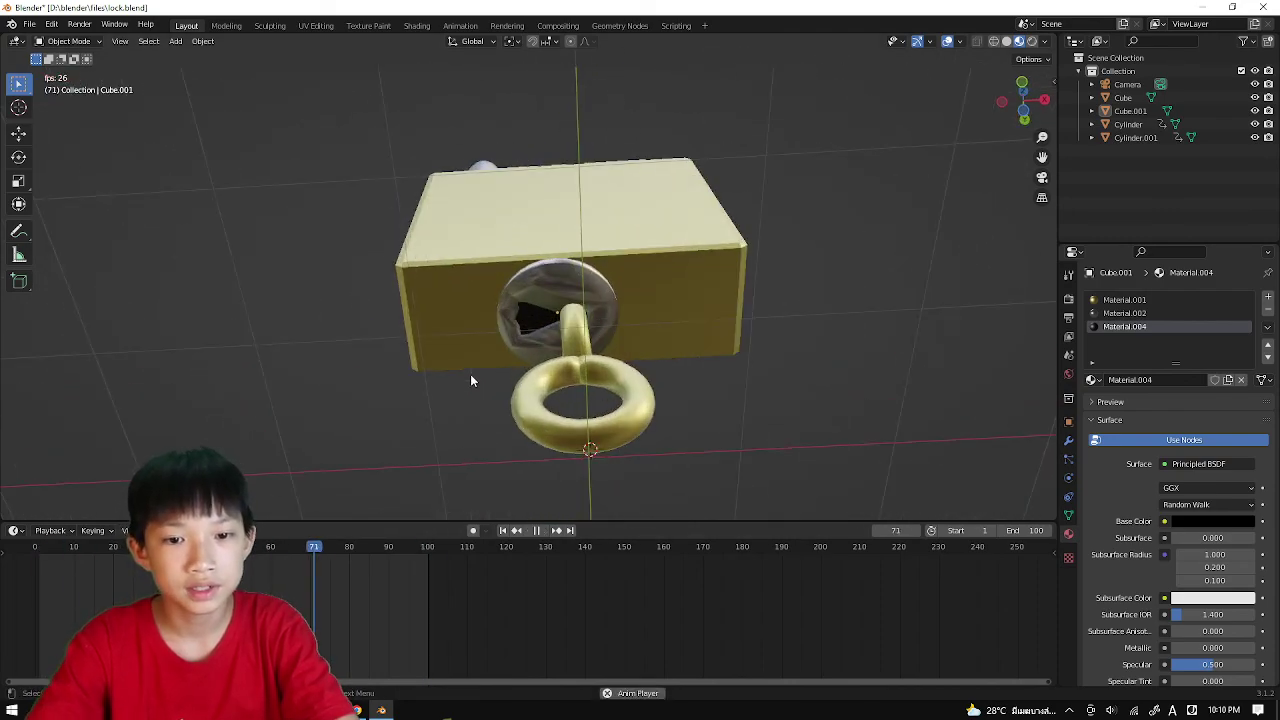